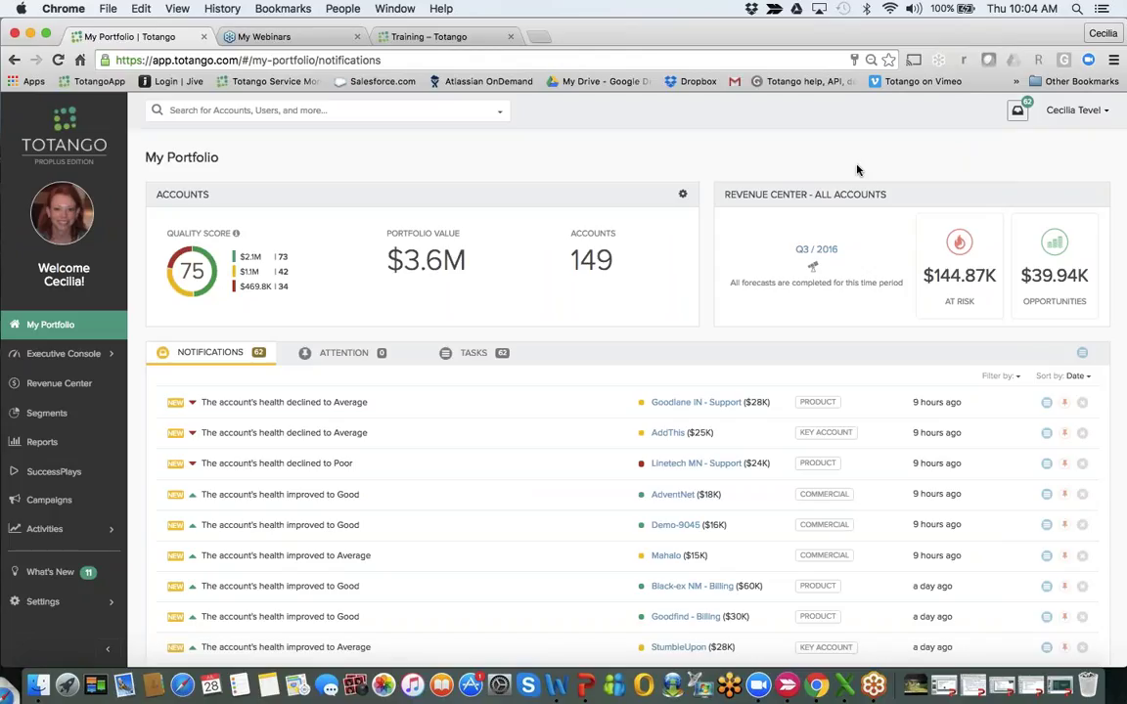
- Open the Segments folder inside the Webinar folder of the segment library
{"action": "left_click", "coordinate": [49, 414]}
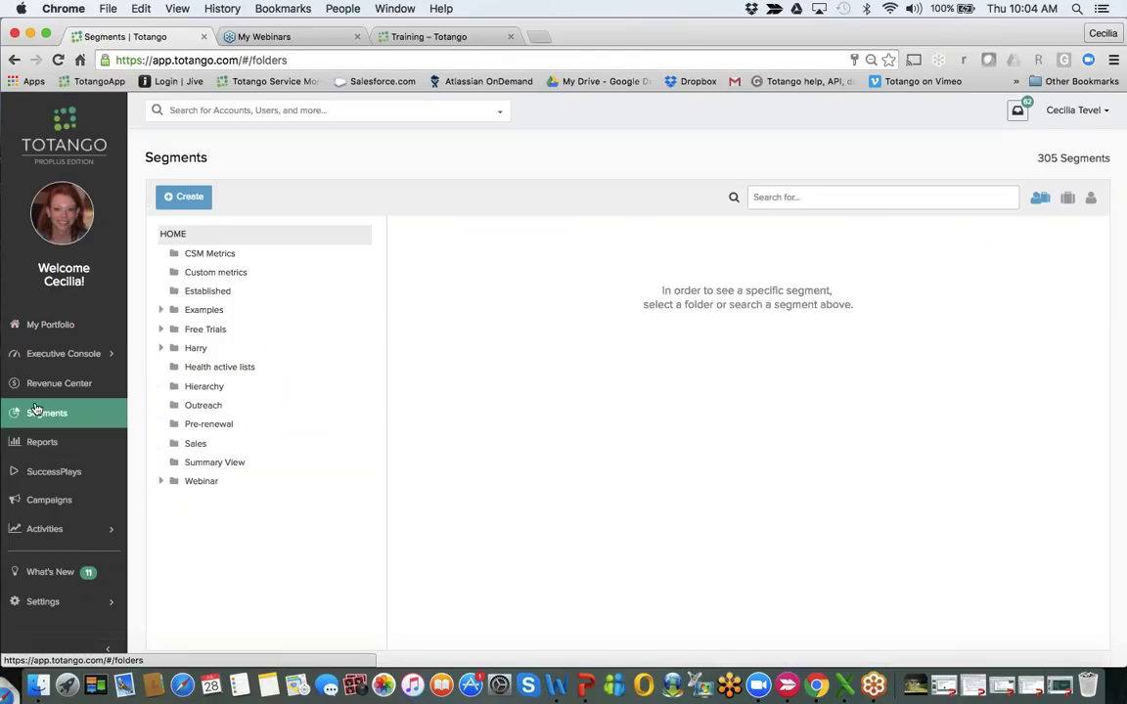
{"action": "left_click", "coordinate": [162, 481]}
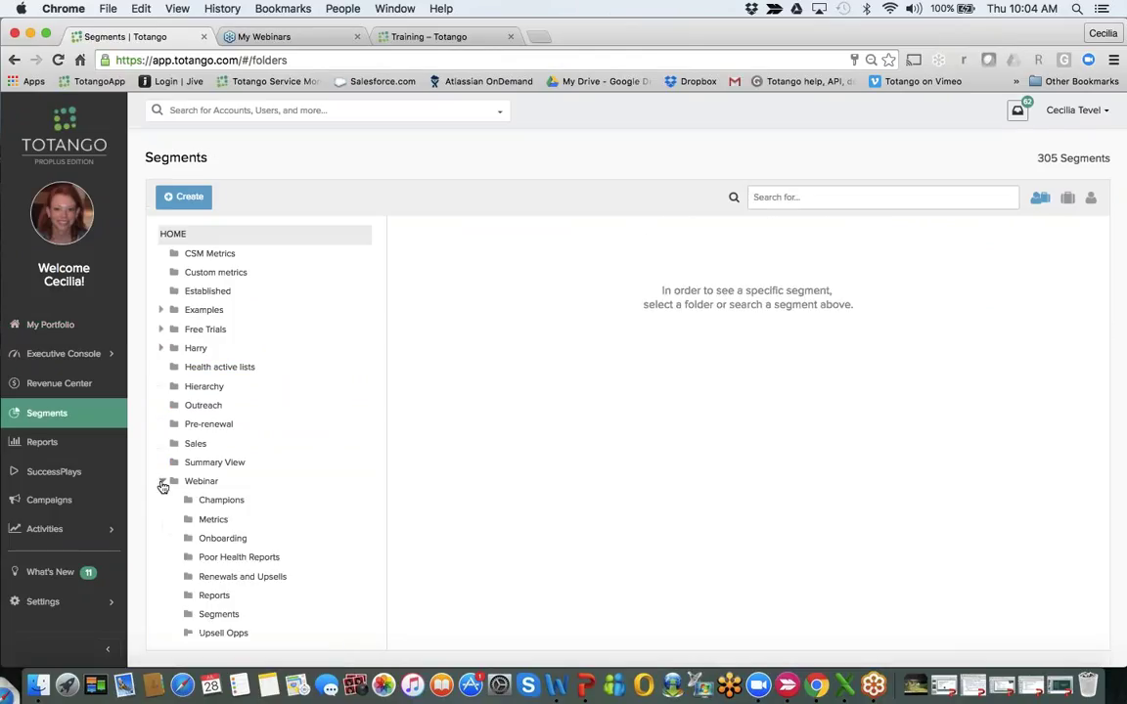
{"action": "scroll", "coordinate": [221, 590], "scroll_direction": "down", "scroll_amount": 1}
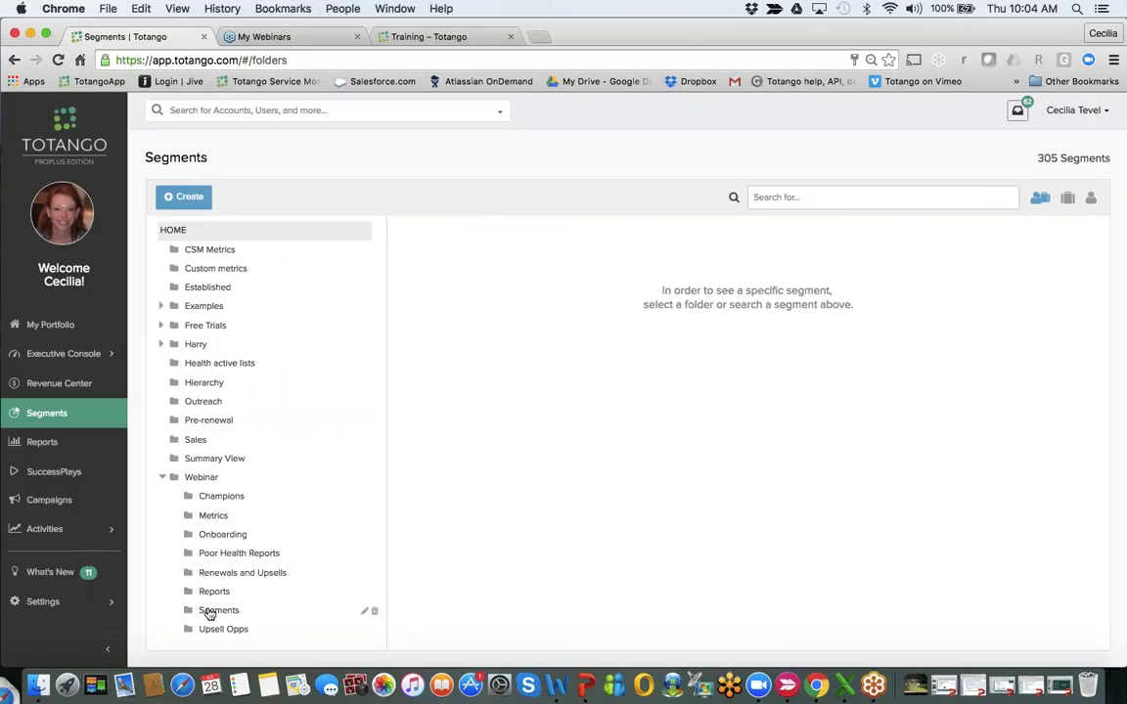
{"action": "left_click", "coordinate": [217, 611]}
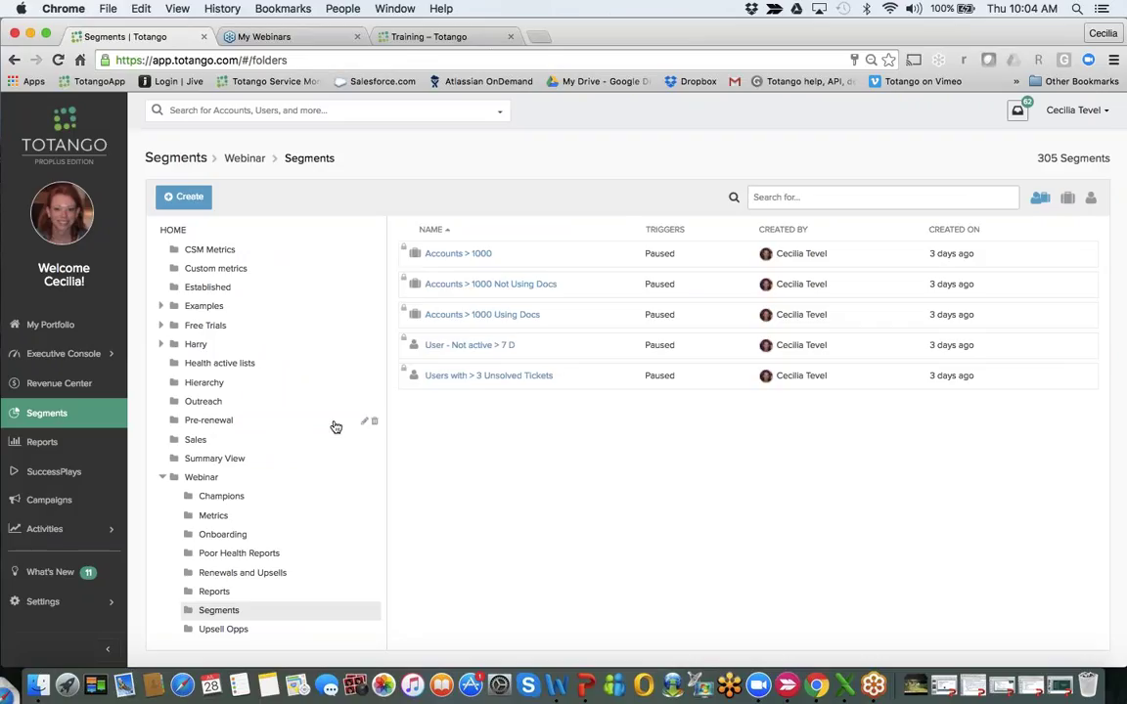
- Create a new accounts segment filtered to status type Paying and a contract value of at least $1000
{"action": "left_click", "coordinate": [191, 199]}
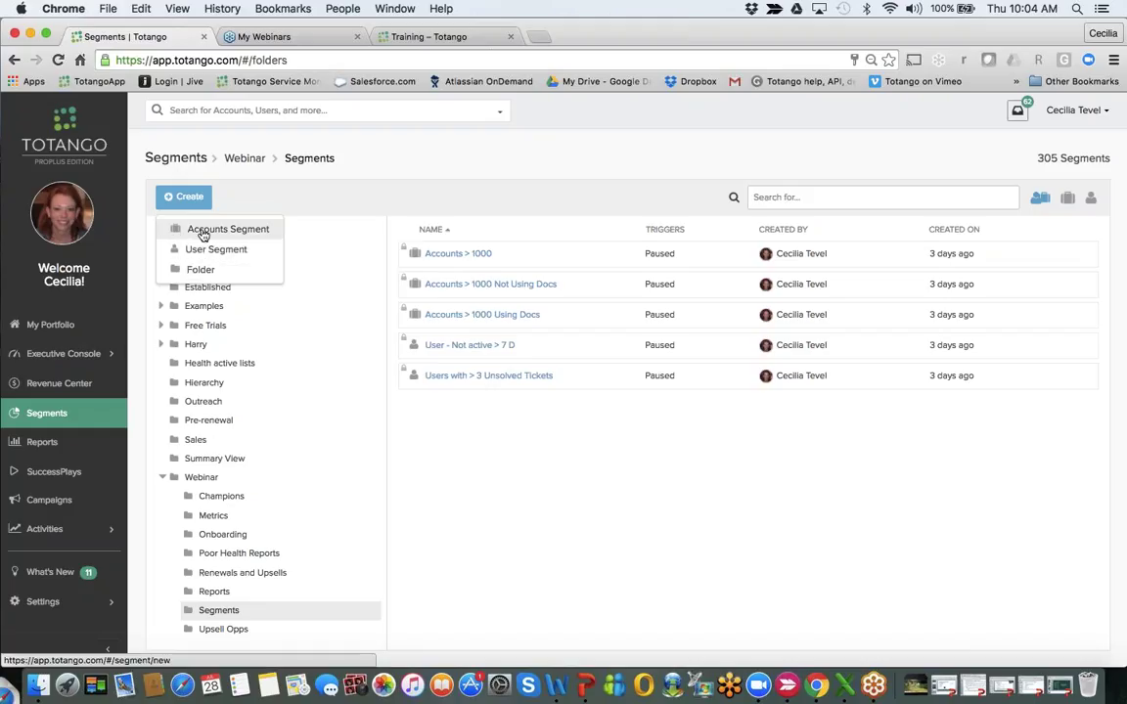
{"action": "left_click", "coordinate": [203, 231]}
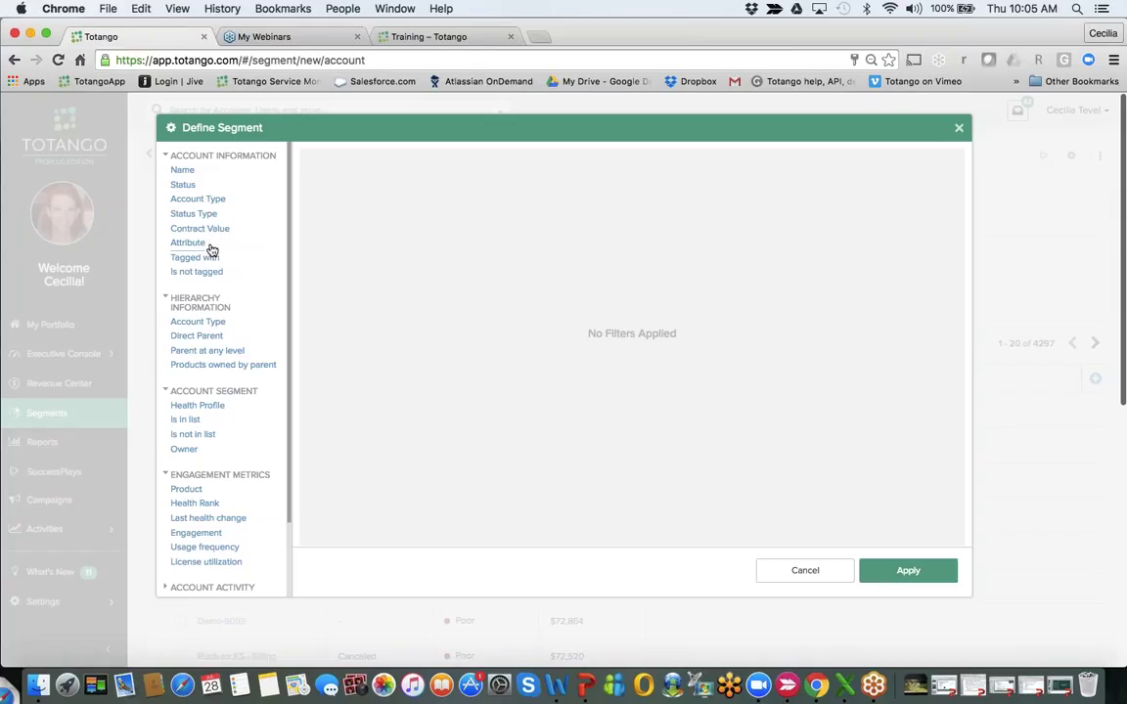
{"action": "left_click", "coordinate": [202, 214]}
{"action": "left_click", "coordinate": [523, 176]}
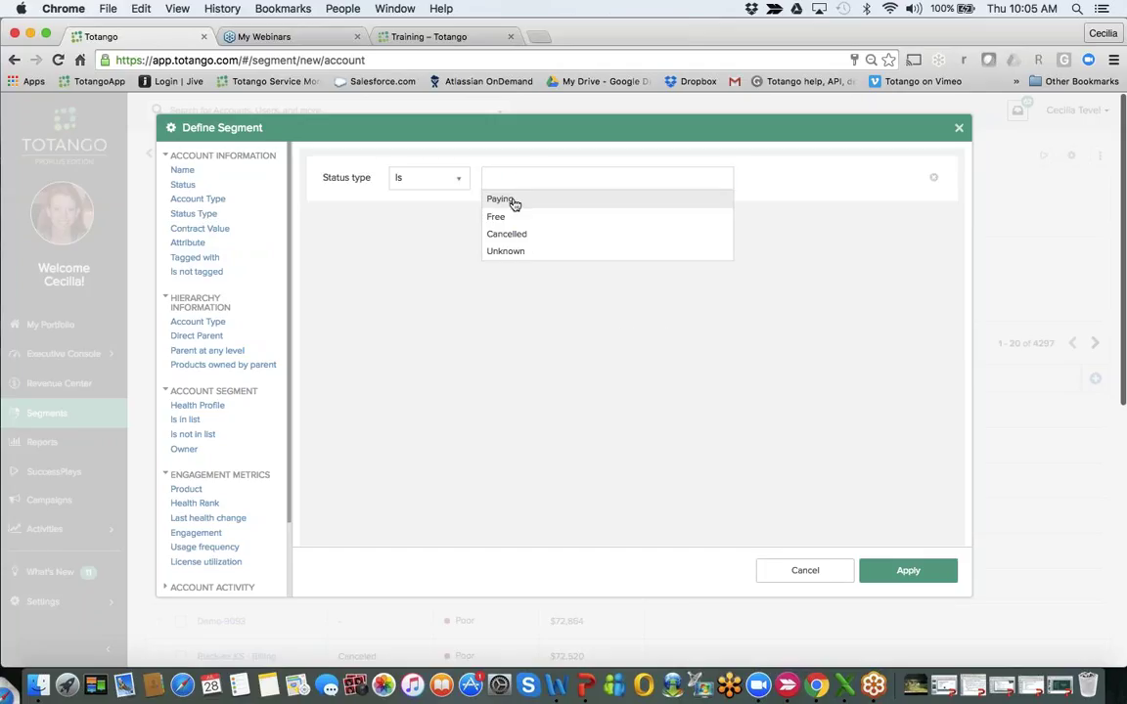
{"action": "left_click", "coordinate": [502, 199]}
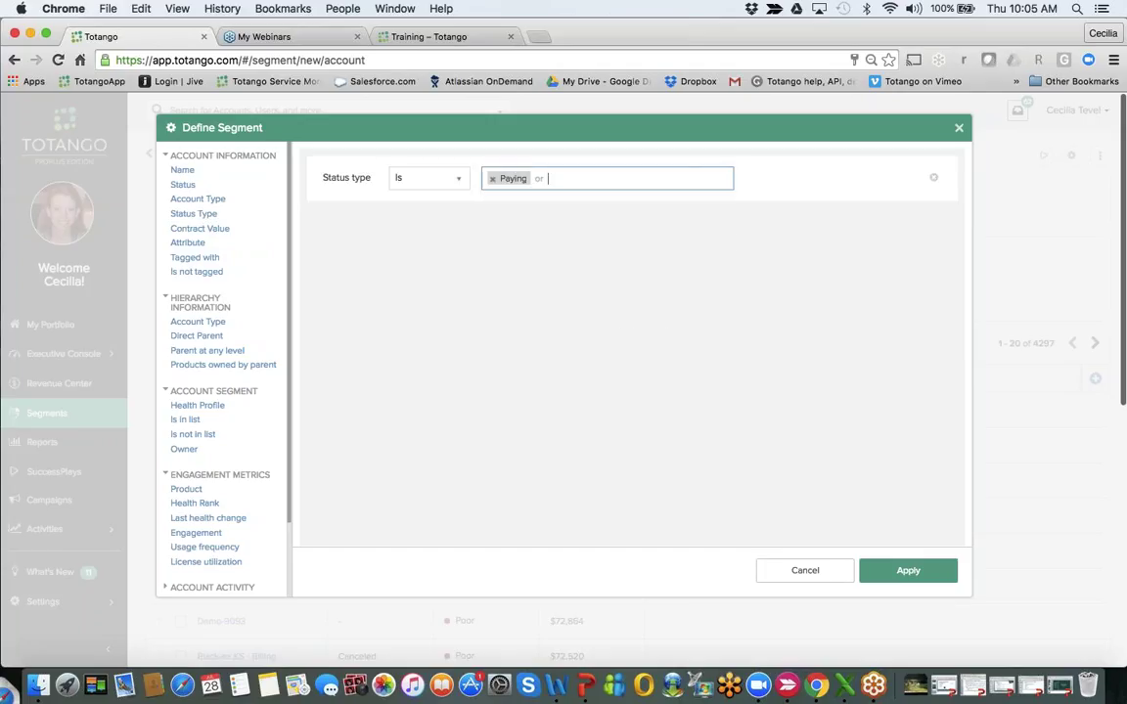
{"action": "left_click", "coordinate": [194, 232]}
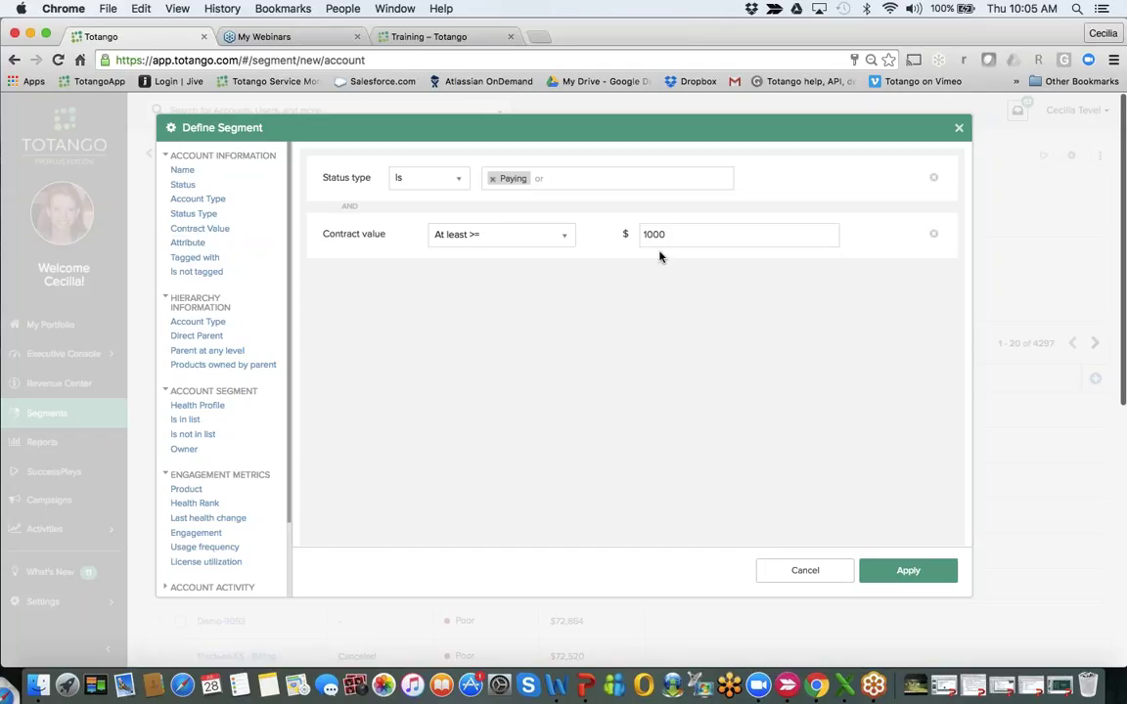
- Add an attribute filter requiring Account Type to be one of Key Account, and apply the segment's filters
{"action": "left_click", "coordinate": [201, 247]}
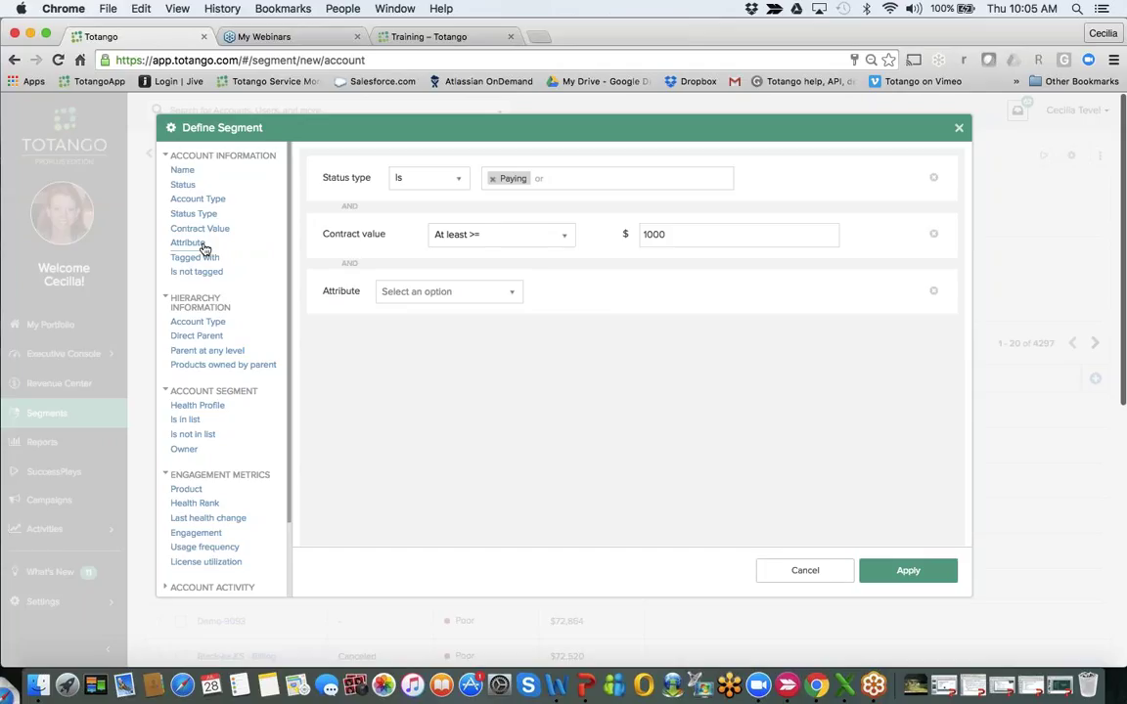
{"action": "left_click", "coordinate": [460, 294]}
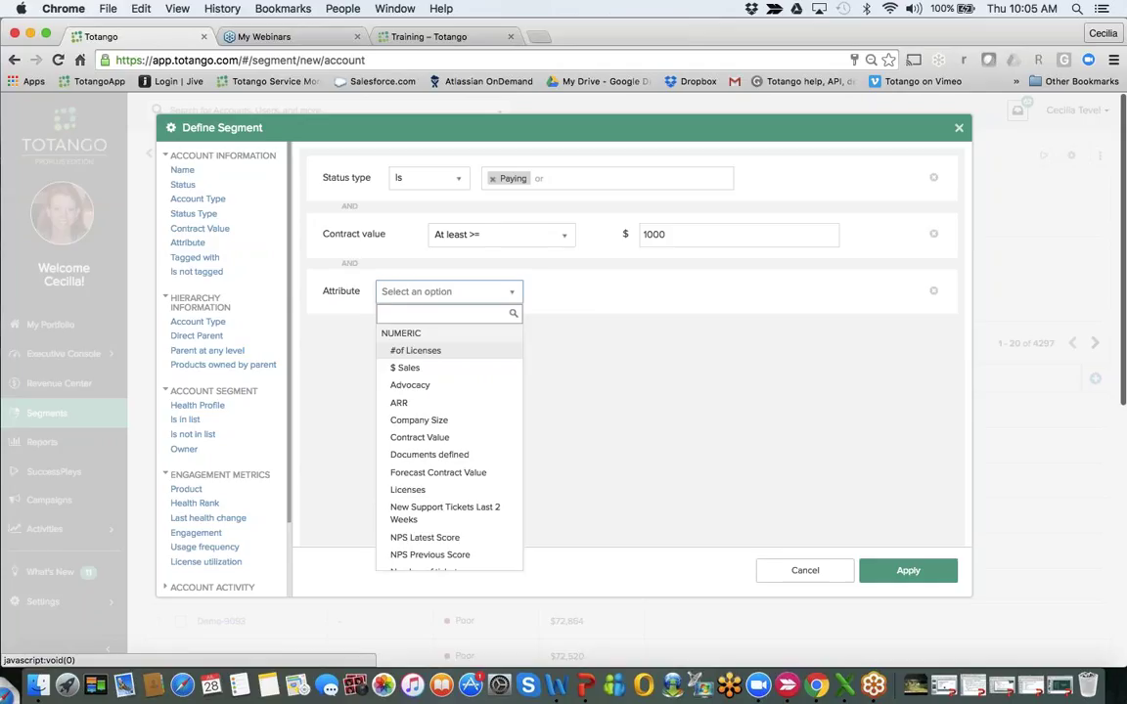
{"action": "type", "text": "acc"}
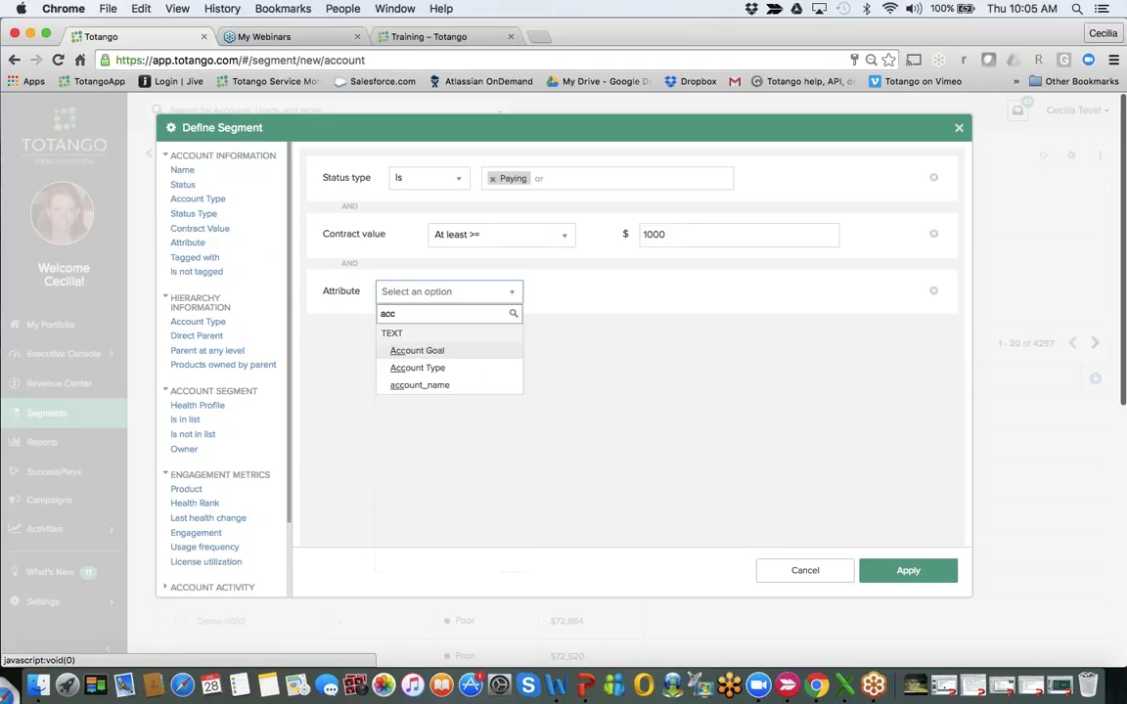
{"action": "left_click", "coordinate": [420, 368]}
{"action": "left_click", "coordinate": [601, 292]}
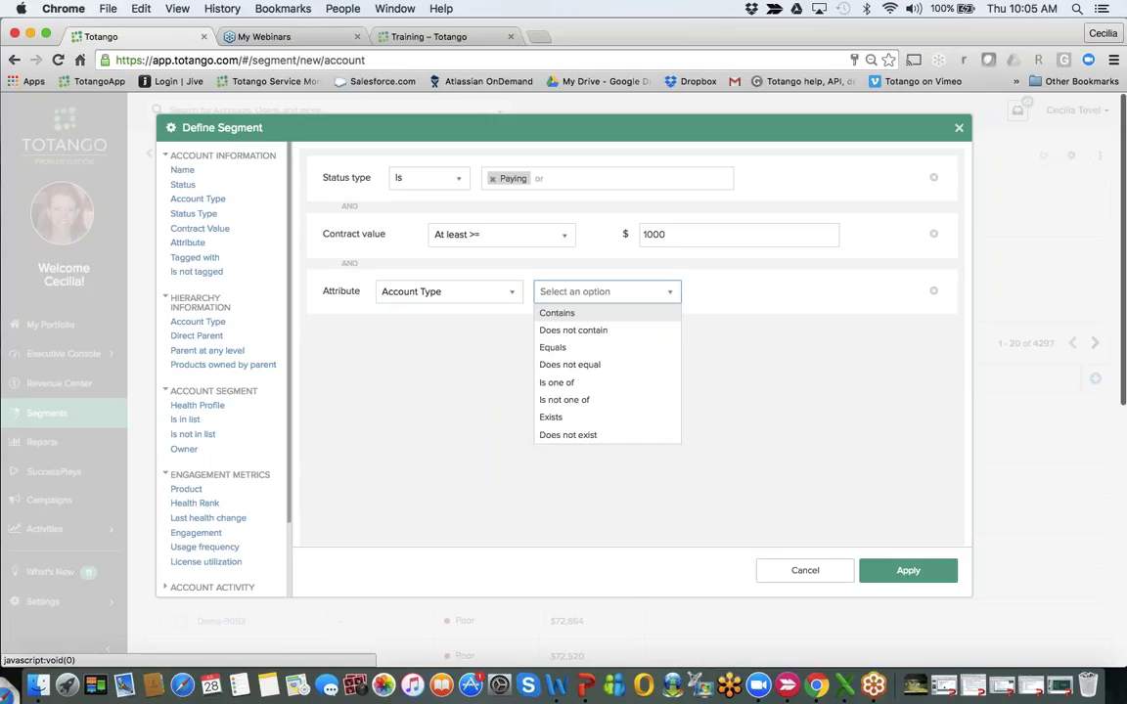
{"action": "left_click", "coordinate": [580, 384]}
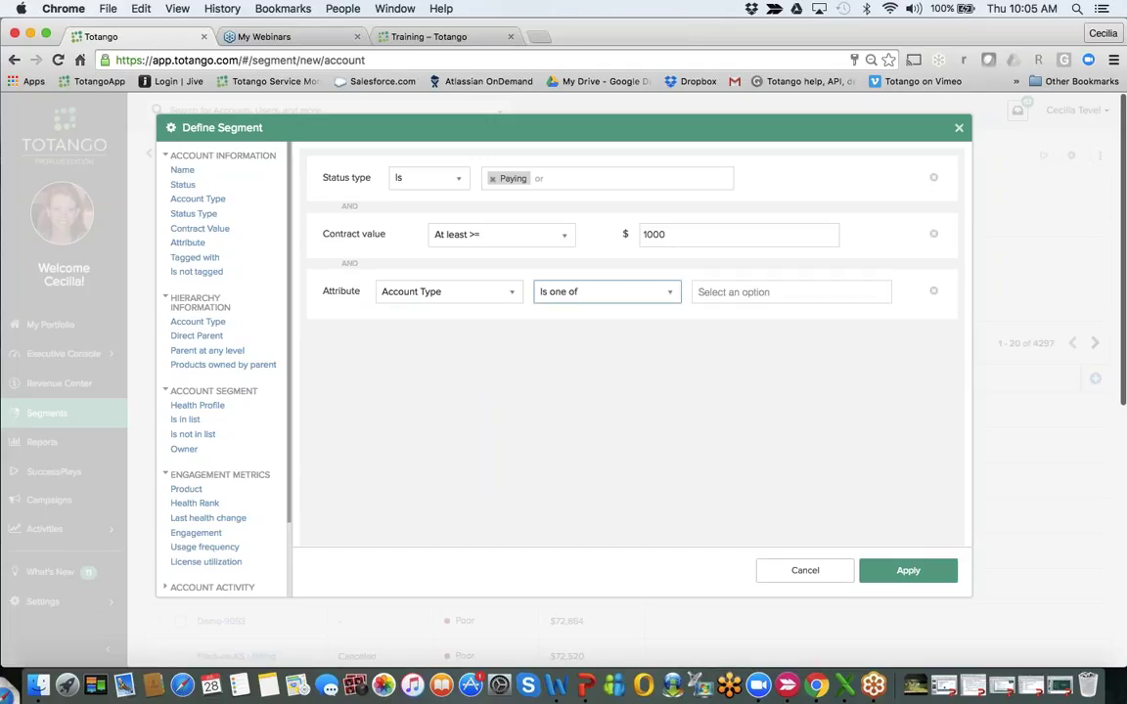
{"action": "left_click", "coordinate": [791, 292]}
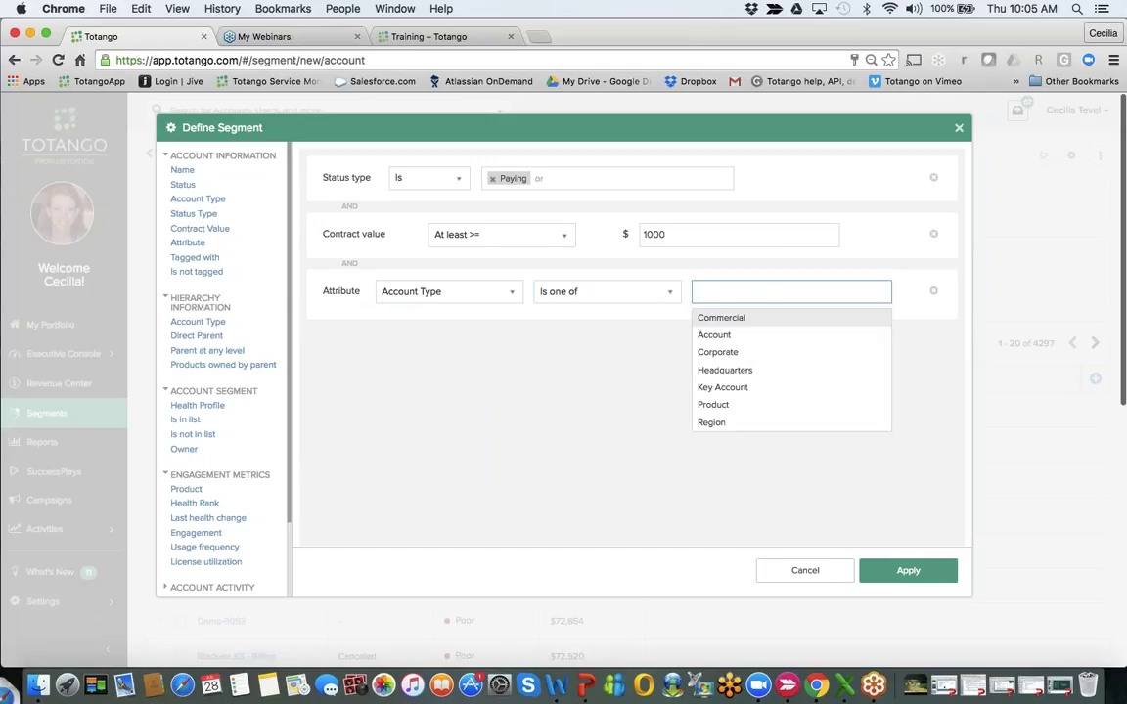
{"action": "left_click", "coordinate": [748, 389]}
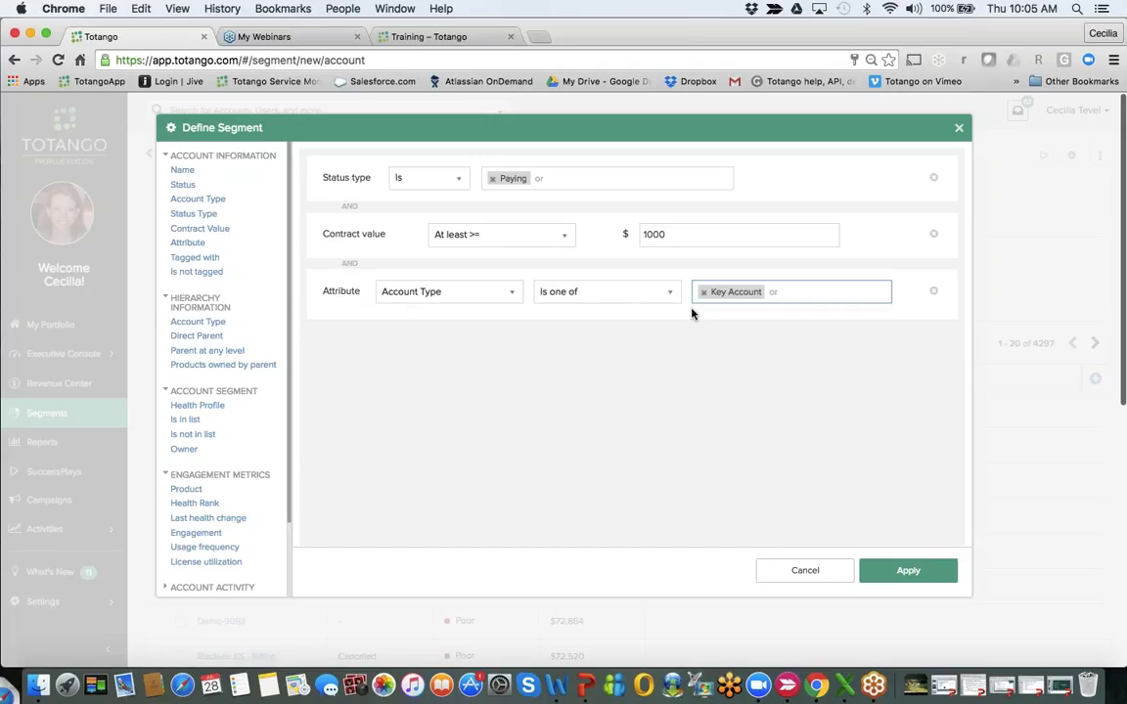
{"action": "left_click", "coordinate": [918, 576]}
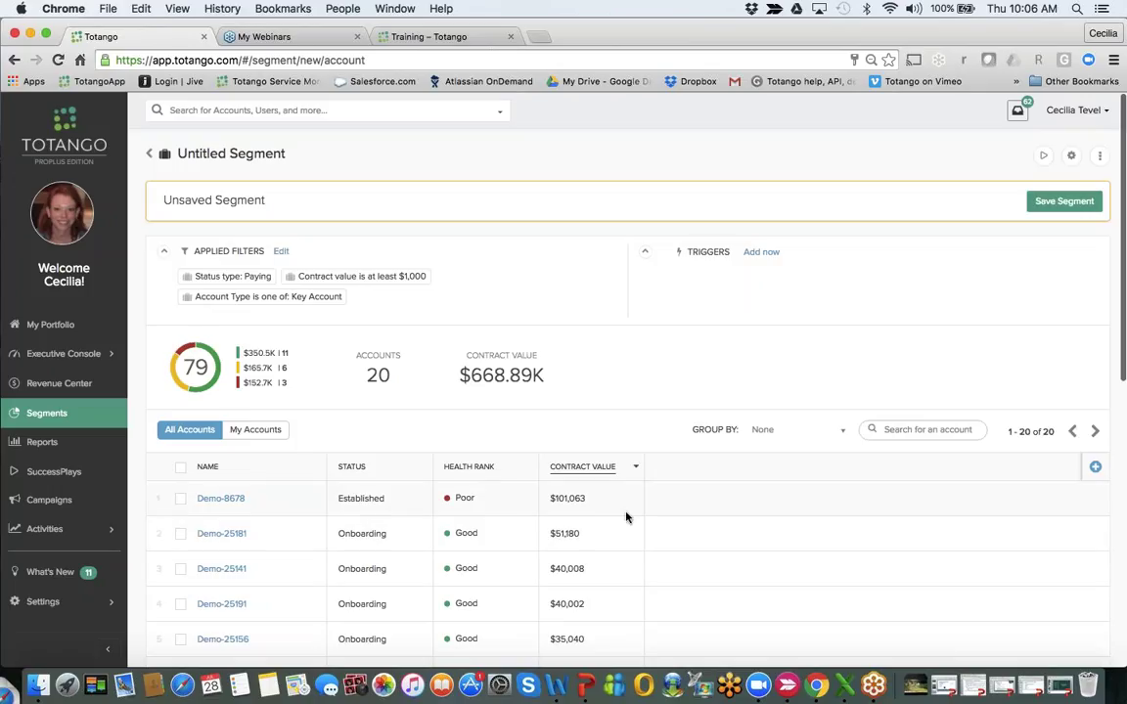
- Add Success Manager from the team information to the selected columns of the account list
{"action": "left_click", "coordinate": [1096, 472]}
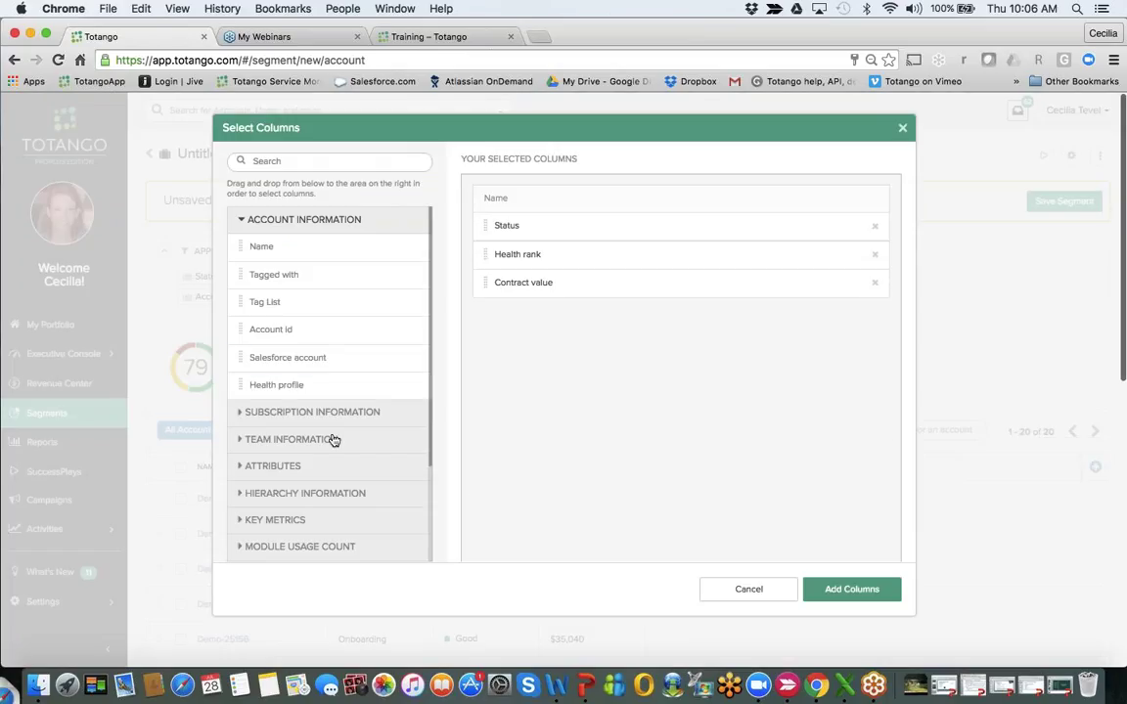
{"action": "left_click", "coordinate": [255, 447]}
{"action": "left_click", "coordinate": [254, 467]}
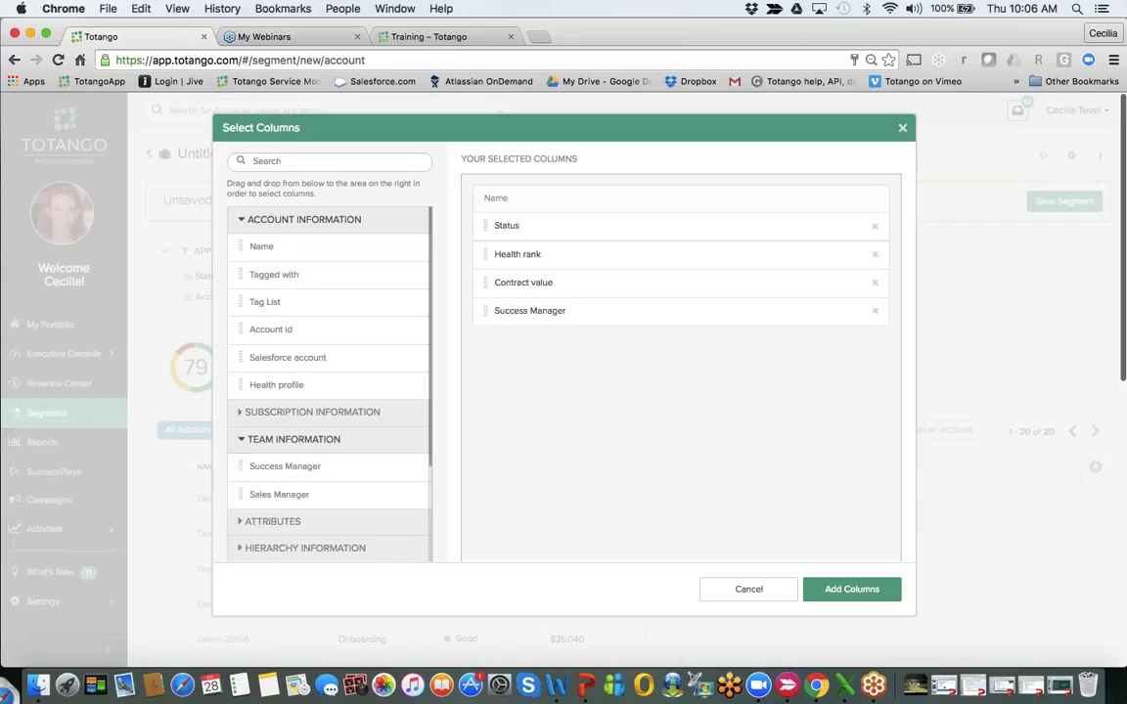
{"action": "left_click", "coordinate": [243, 442]}
- Add the Documents and Reports module usage counts to the selected columns, keeping the 14-day period
{"action": "scroll", "coordinate": [291, 455], "scroll_direction": "down", "scroll_amount": 3}
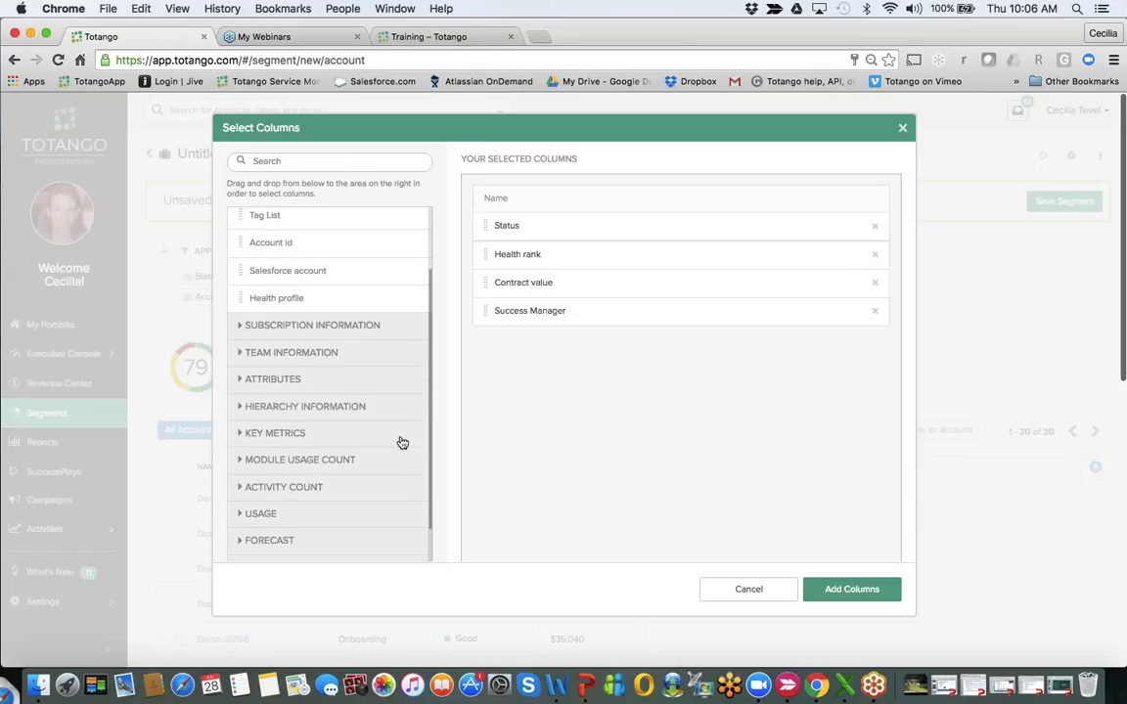
{"action": "left_click", "coordinate": [241, 460]}
{"action": "double_click", "coordinate": [283, 492]}
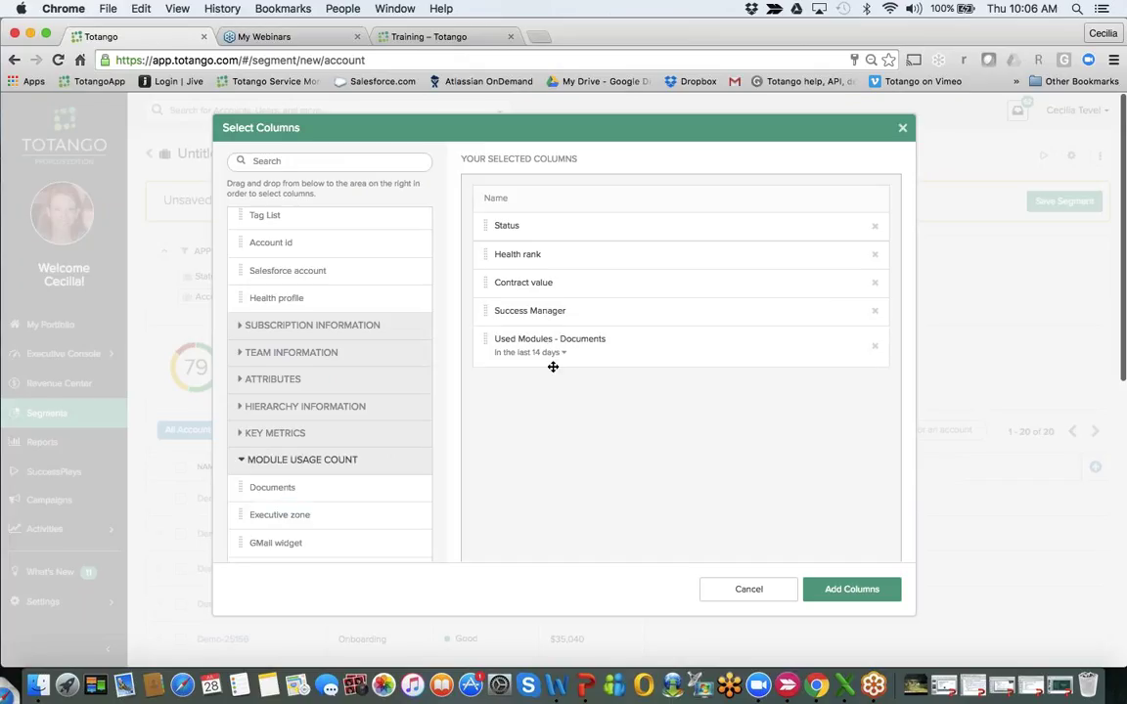
{"action": "scroll", "coordinate": [338, 494], "scroll_direction": "down", "scroll_amount": 1}
{"action": "scroll", "coordinate": [339, 494], "scroll_direction": "down", "scroll_amount": 2}
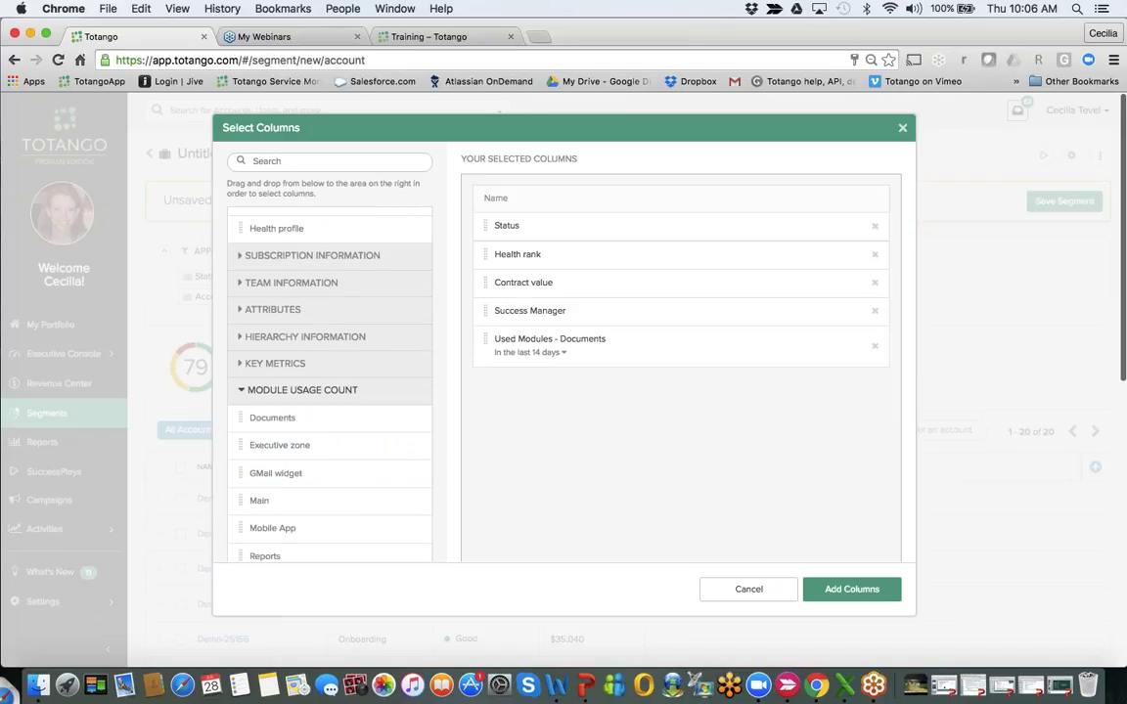
{"action": "left_click", "coordinate": [556, 355]}
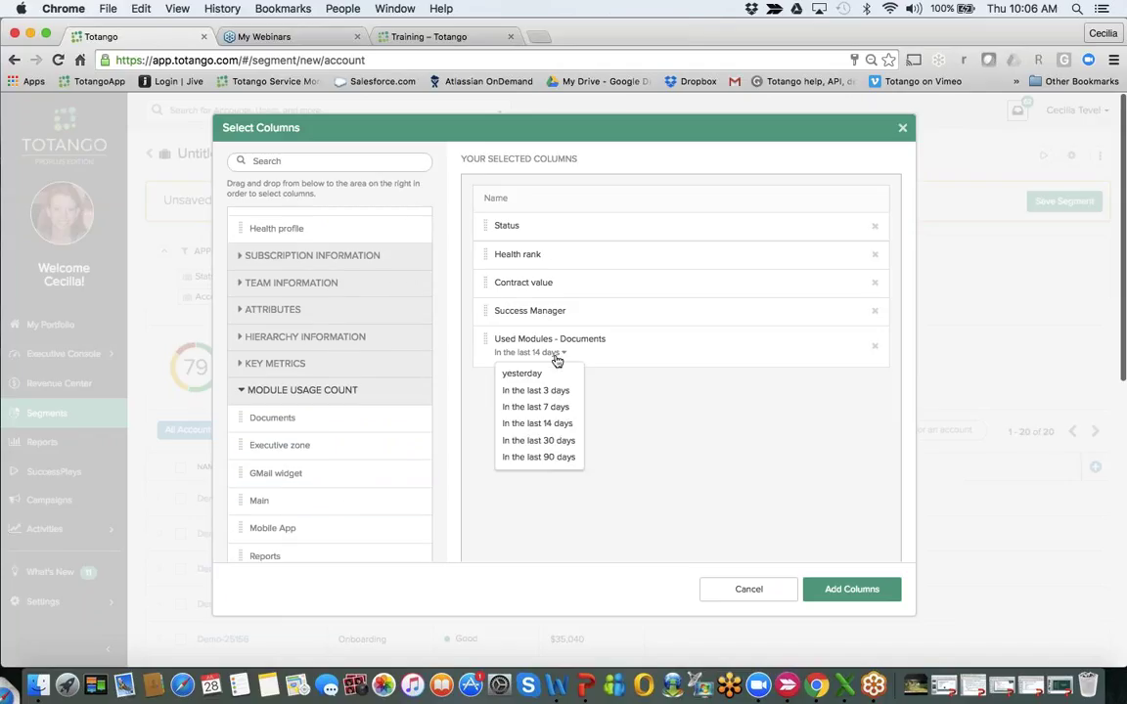
{"action": "left_click", "coordinate": [555, 356]}
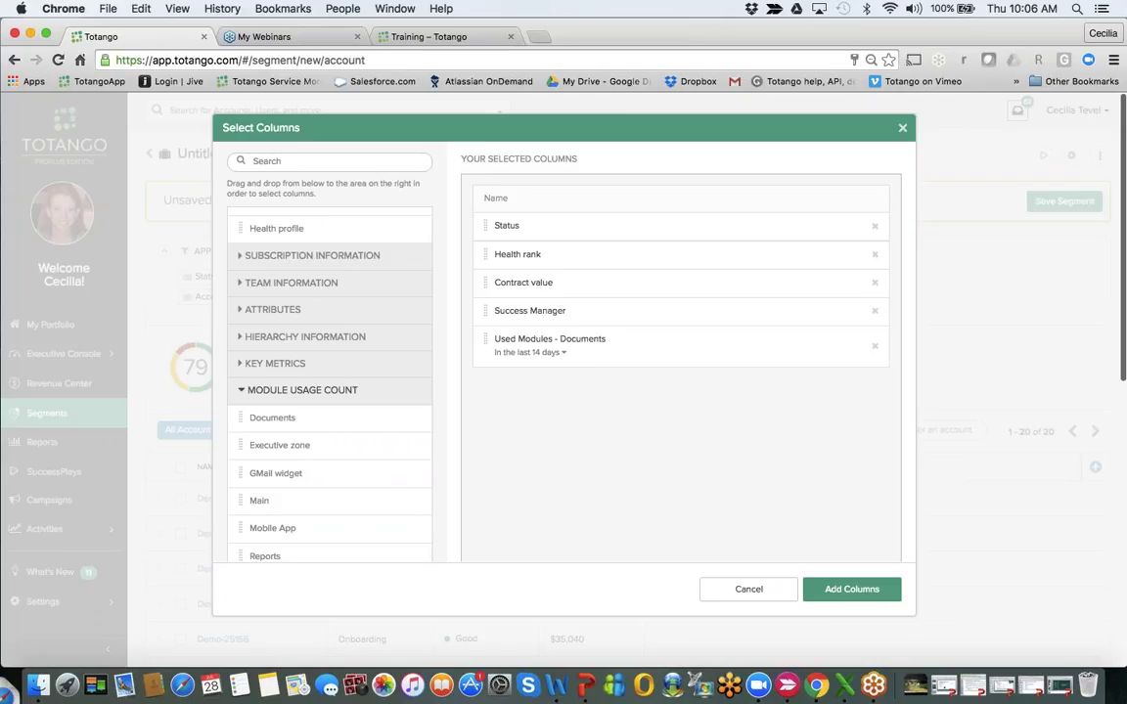
{"action": "scroll", "coordinate": [299, 489], "scroll_direction": "down", "scroll_amount": 2}
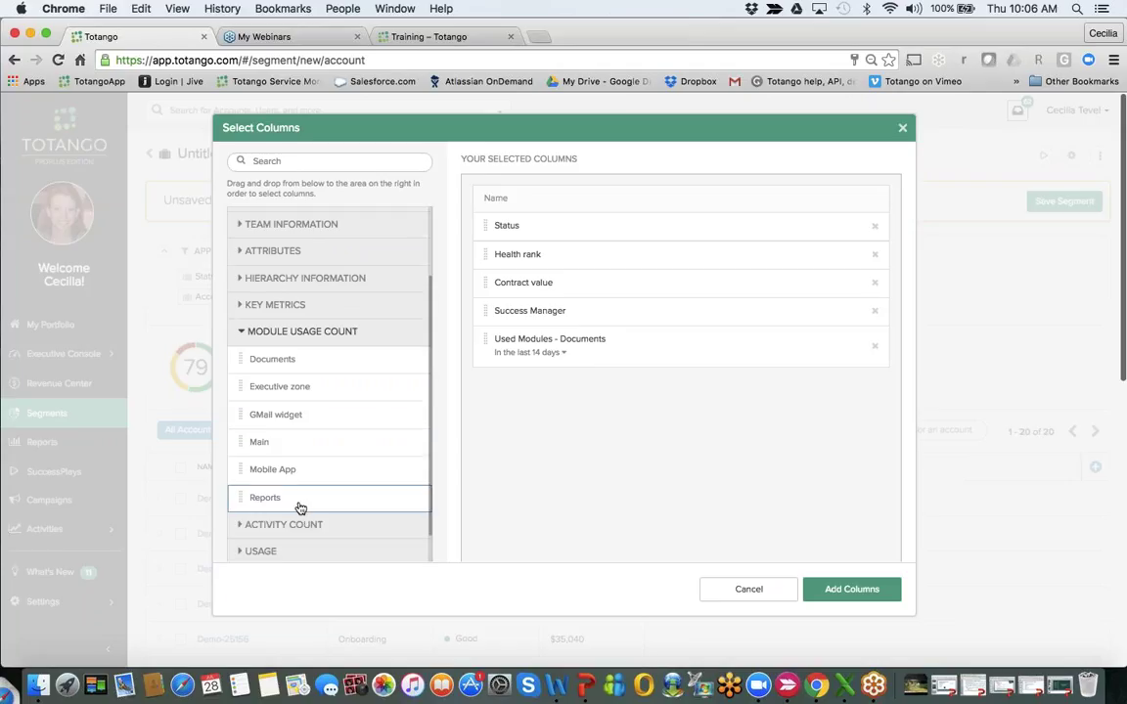
{"action": "left_click", "coordinate": [293, 501]}
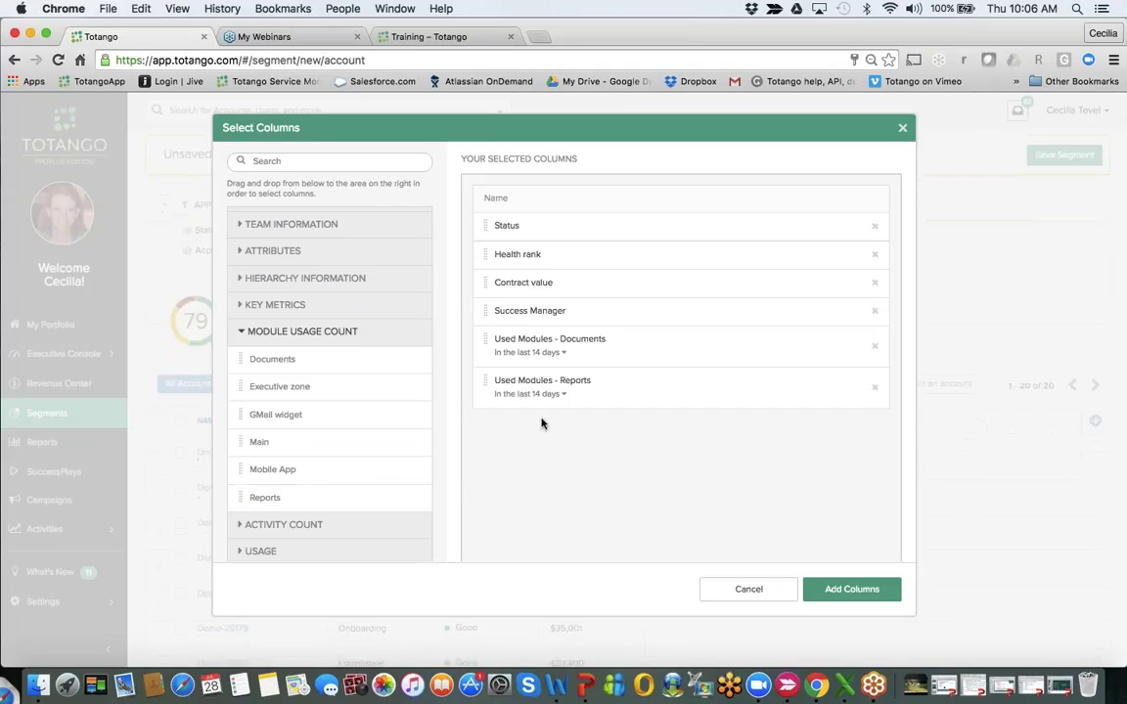
- Add the Document created activity count as a column and apply the column selection to the account list
{"action": "left_click", "coordinate": [242, 526]}
{"action": "scroll", "coordinate": [326, 437], "scroll_direction": "down", "scroll_amount": 5}
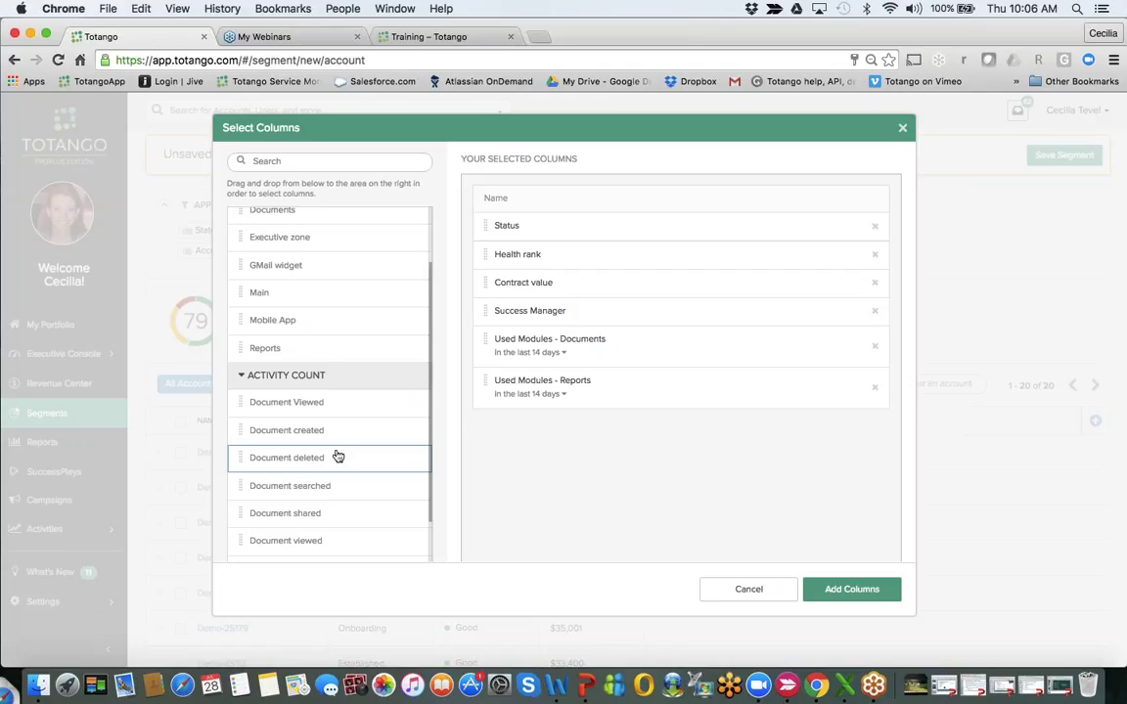
{"action": "double_click", "coordinate": [317, 432]}
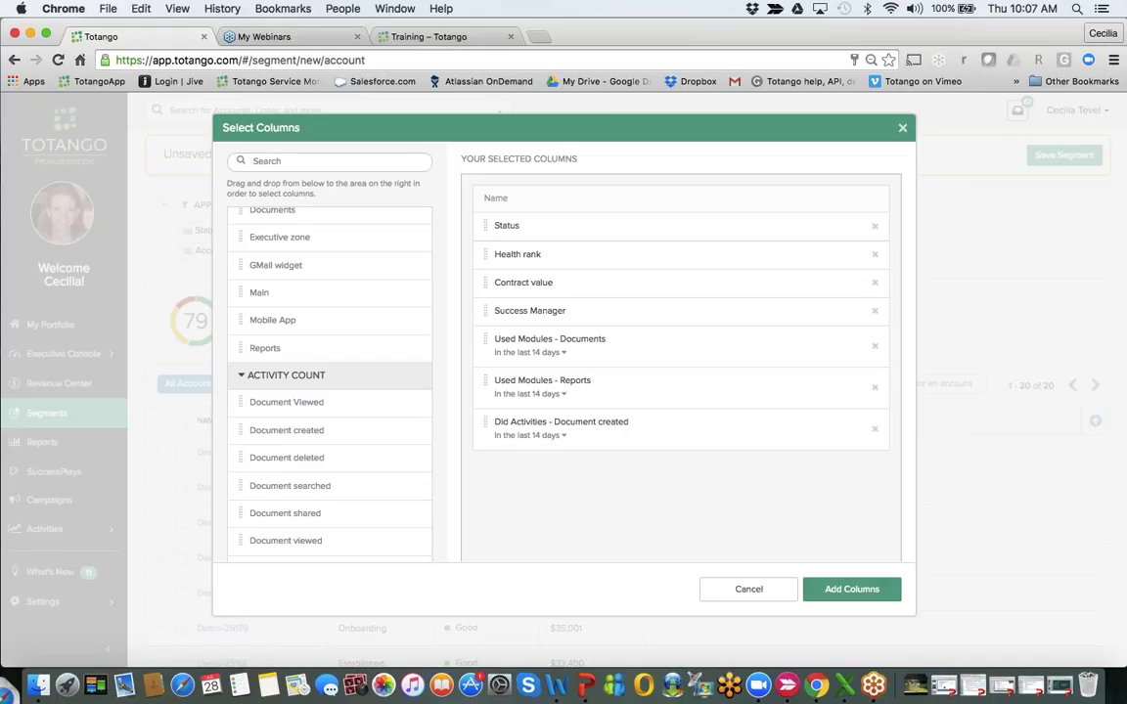
{"action": "left_click", "coordinate": [839, 590]}
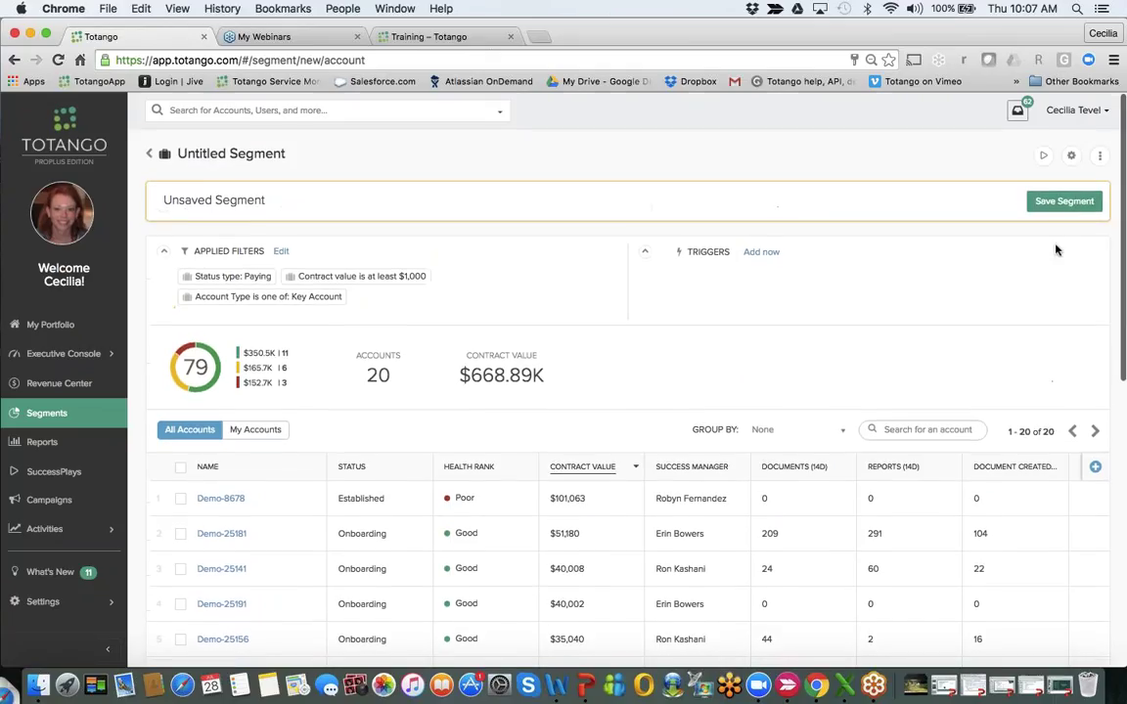
{"action": "left_click", "coordinate": [1100, 156]}
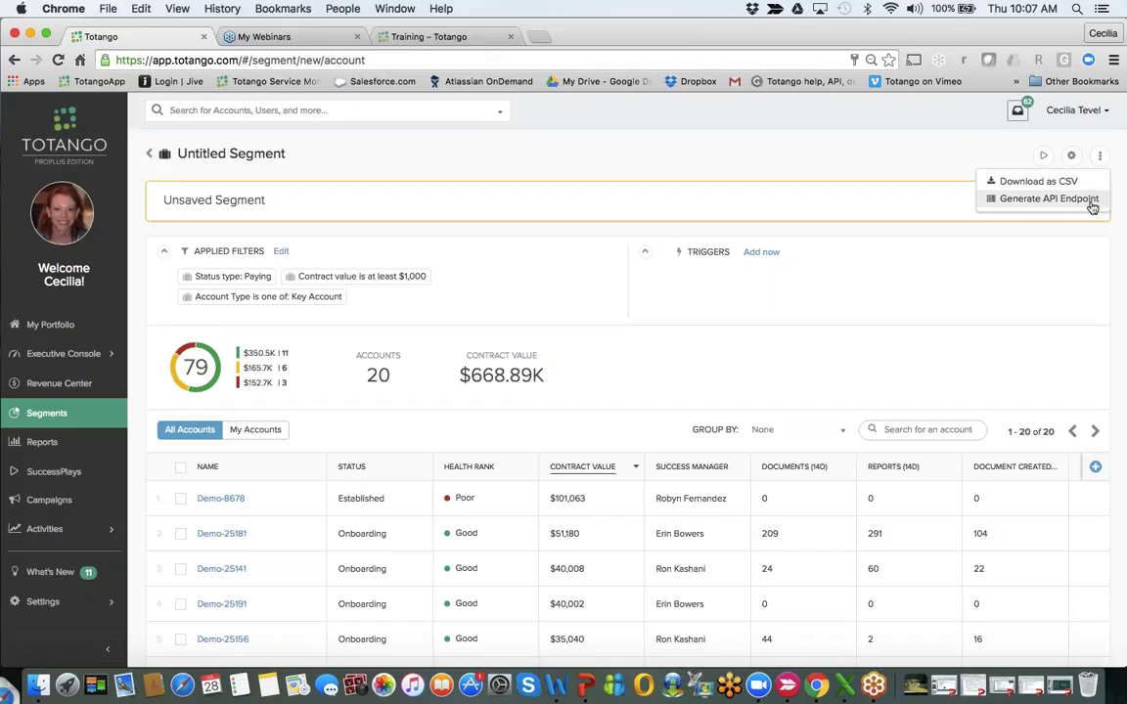
{"action": "left_click", "coordinate": [1018, 296]}
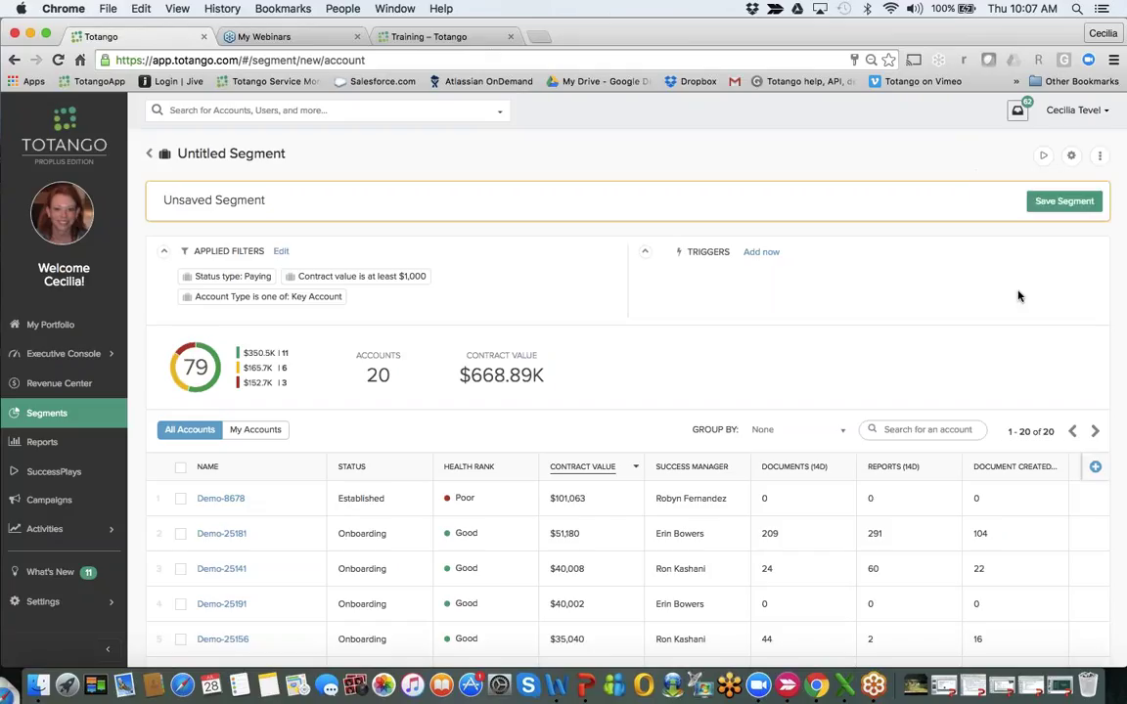
- Start saving the segment and name it "Segments Webinars"
{"action": "left_click", "coordinate": [1065, 201]}
{"action": "triple_click", "coordinate": [421, 188]}
{"action": "key", "text": "Right"}
{"action": "key", "text": "BackSpace"}
{"action": "key", "text": "BackSpace"}
{"action": "key", "text": "BackSpace"}
{"action": "key", "text": "BackSpace"}
{"action": "key", "text": "BackSpace"}
{"action": "key", "text": "BackSpace"}
{"action": "key", "text": "BackSpace"}
{"action": "key", "text": "BackSpace"}
{"action": "key", "text": "BackSpace"}
{"action": "key", "text": "BackSpace"}
{"action": "key", "text": "BackSpace"}
{"action": "key", "text": "BackSpace"}
{"action": "key", "text": "BackSpace"}
{"action": "key", "text": "BackSpace"}
{"action": "key", "text": "BackSpace"}
{"action": "key", "text": "BackSpace"}
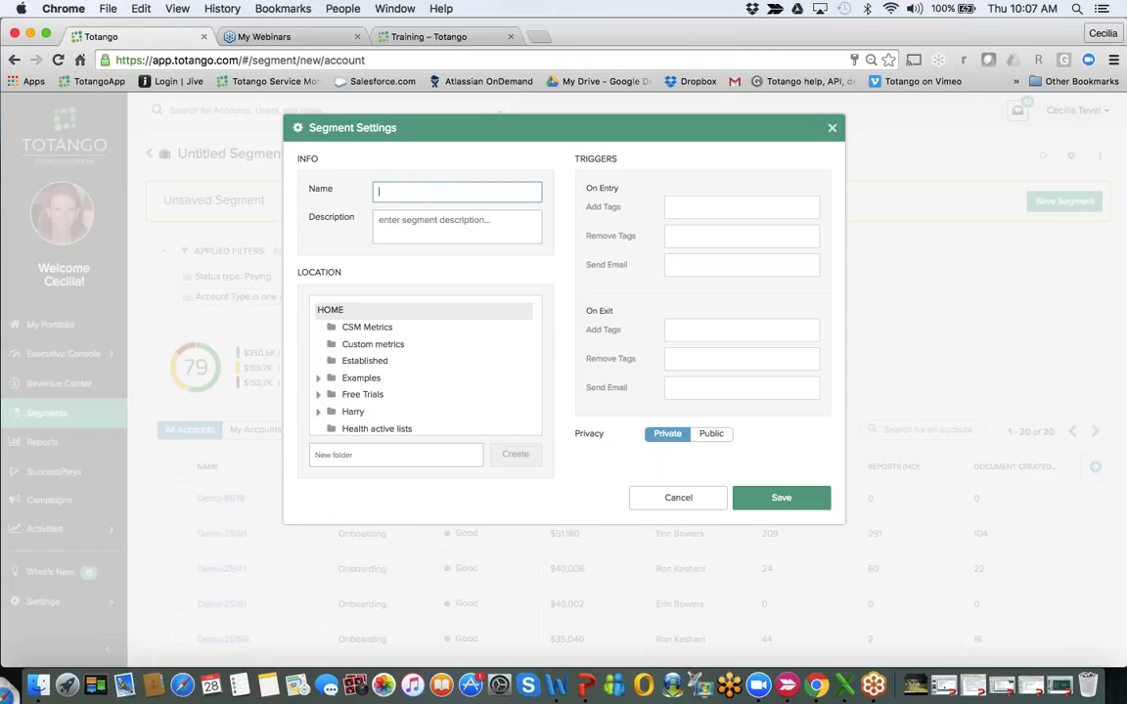
{"action": "type", "text": "Segments Webinars"}
- Choose the Segments folder inside Webinar as the location for the new segment
{"action": "scroll", "coordinate": [423, 368], "scroll_direction": "down", "scroll_amount": 8}
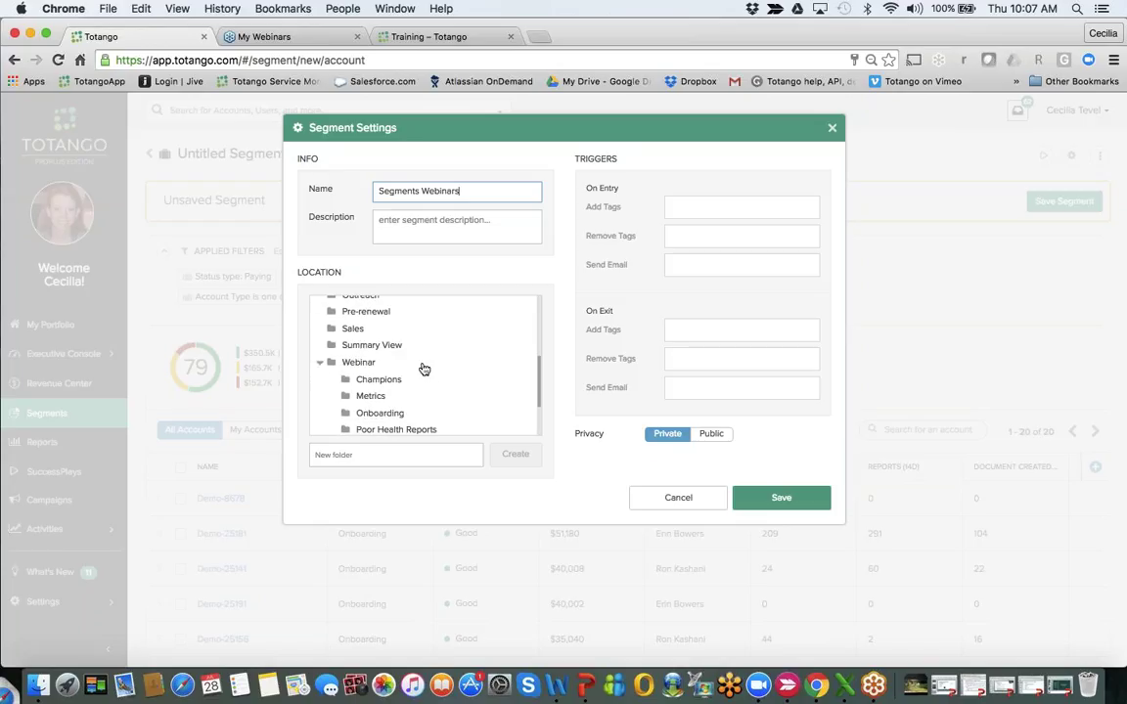
{"action": "scroll", "coordinate": [424, 368], "scroll_direction": "down", "scroll_amount": 1}
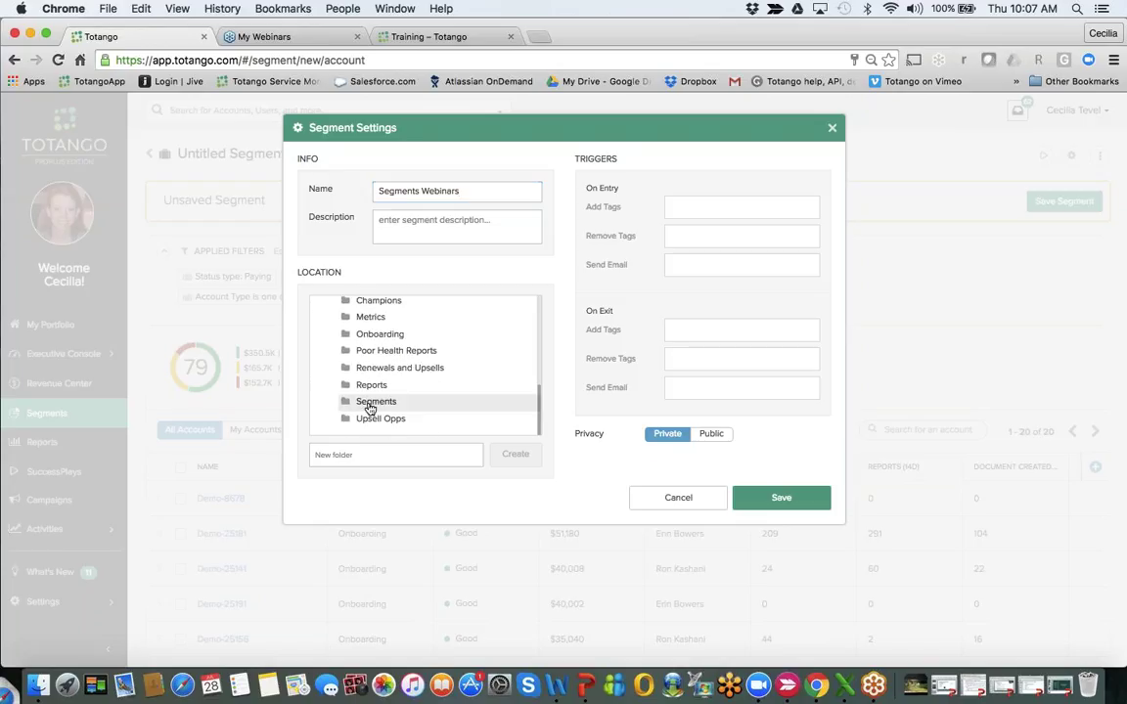
{"action": "left_click", "coordinate": [372, 403]}
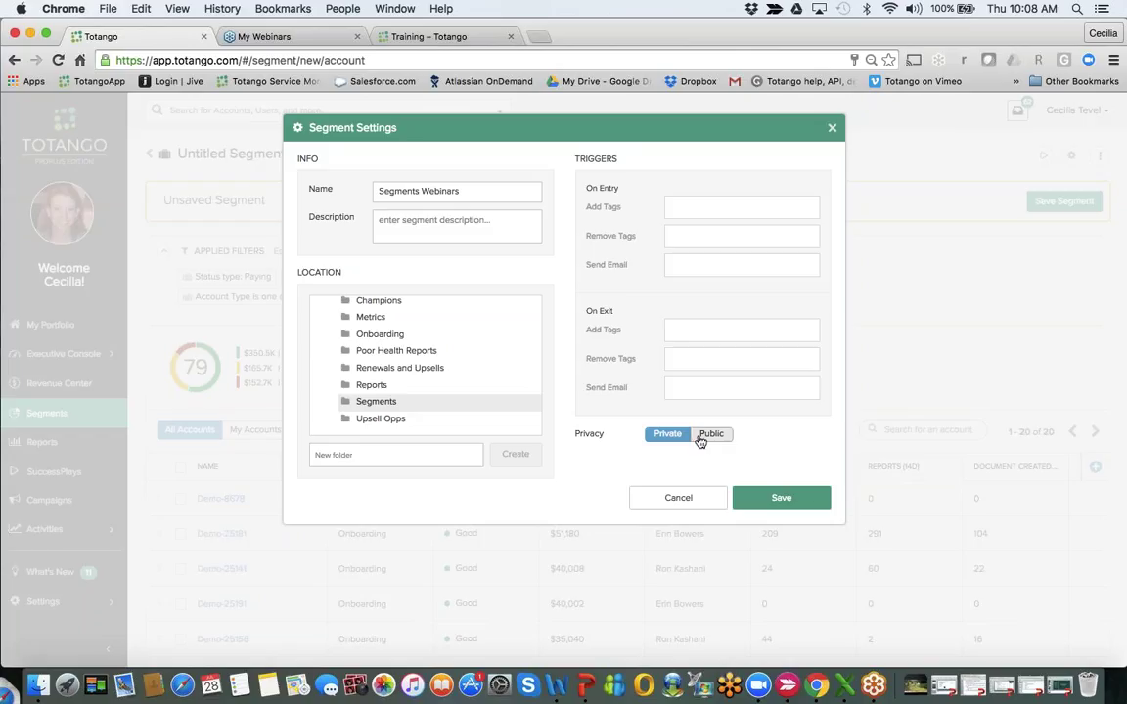
- Save the "Segments Webinars" segment with the chosen name, location and privacy settings
{"action": "left_click", "coordinate": [781, 497]}
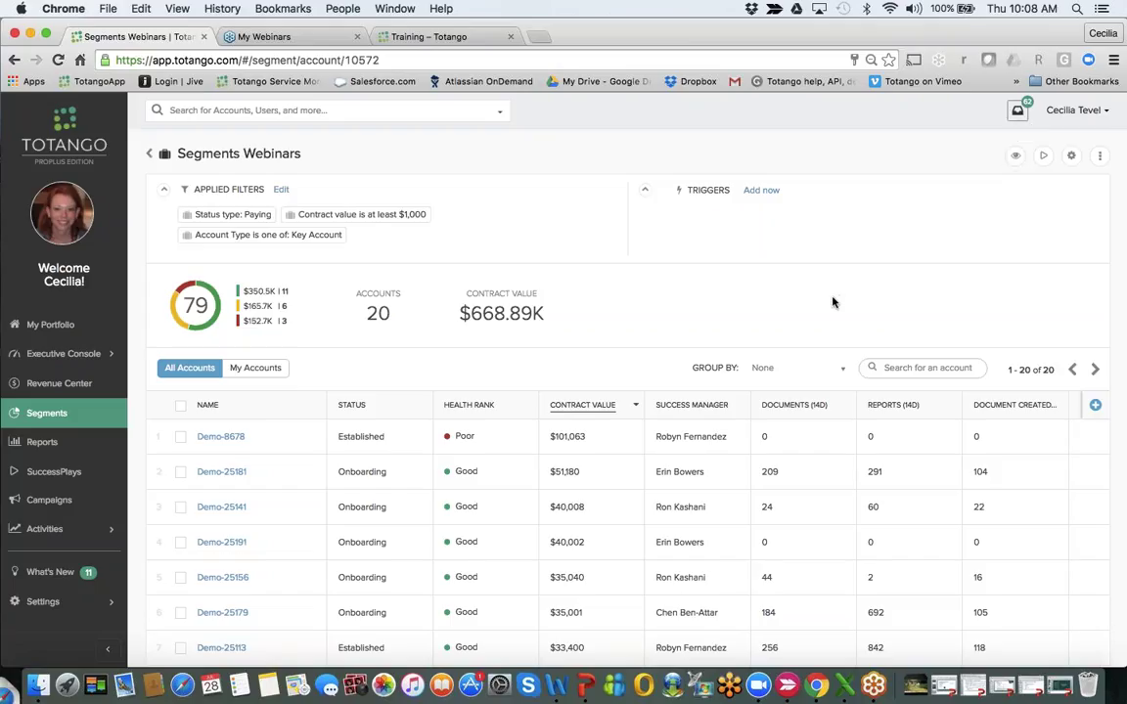
- Group the segment's accounts by Success Manager to review each manager's accounts, contract value and health distribution
{"action": "left_click", "coordinate": [812, 370]}
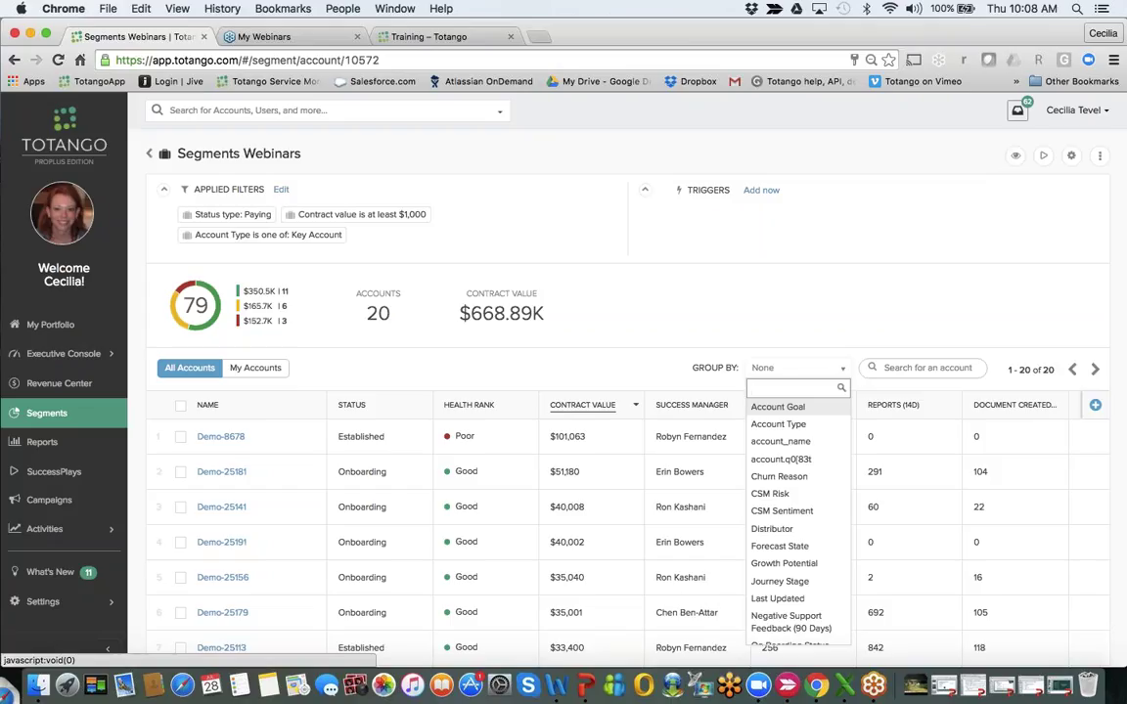
{"action": "type", "text": "su"}
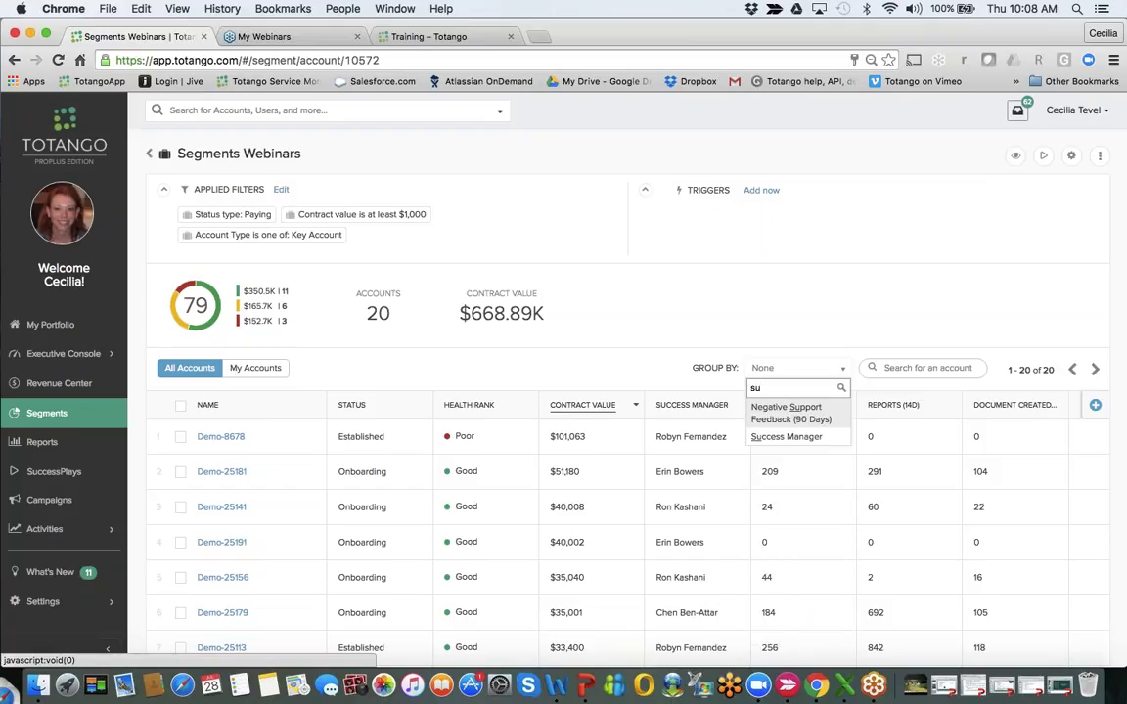
{"action": "left_click", "coordinate": [792, 445]}
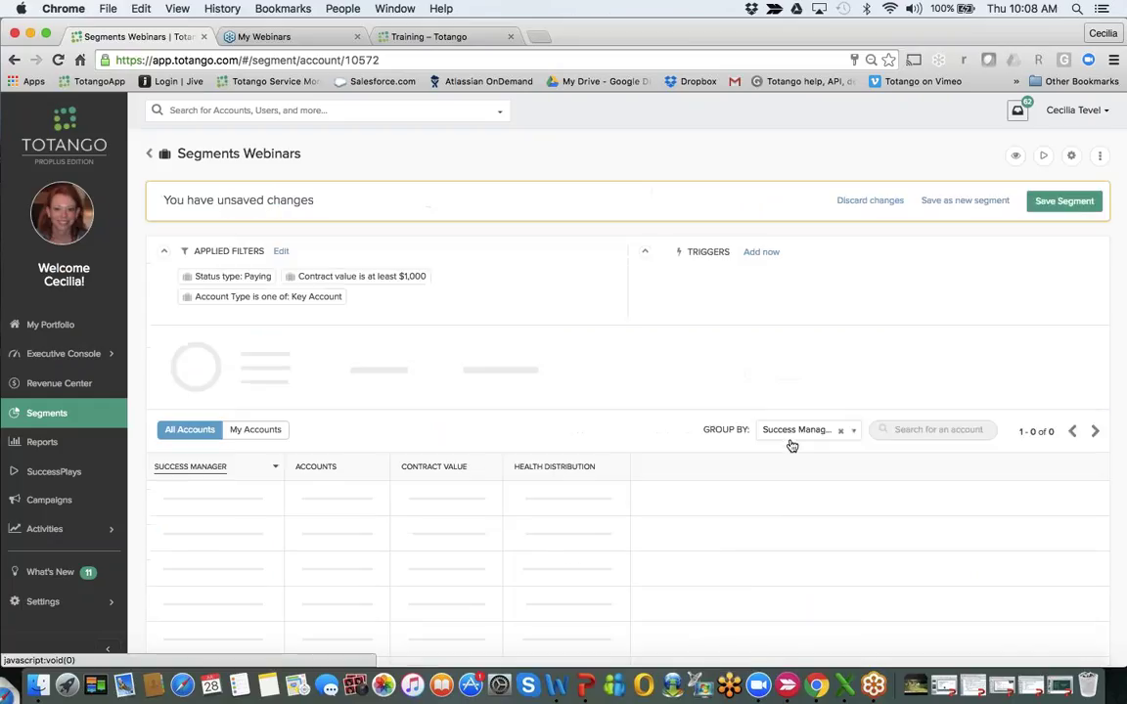
{"action": "scroll", "coordinate": [791, 445], "scroll_direction": "down", "scroll_amount": 1}
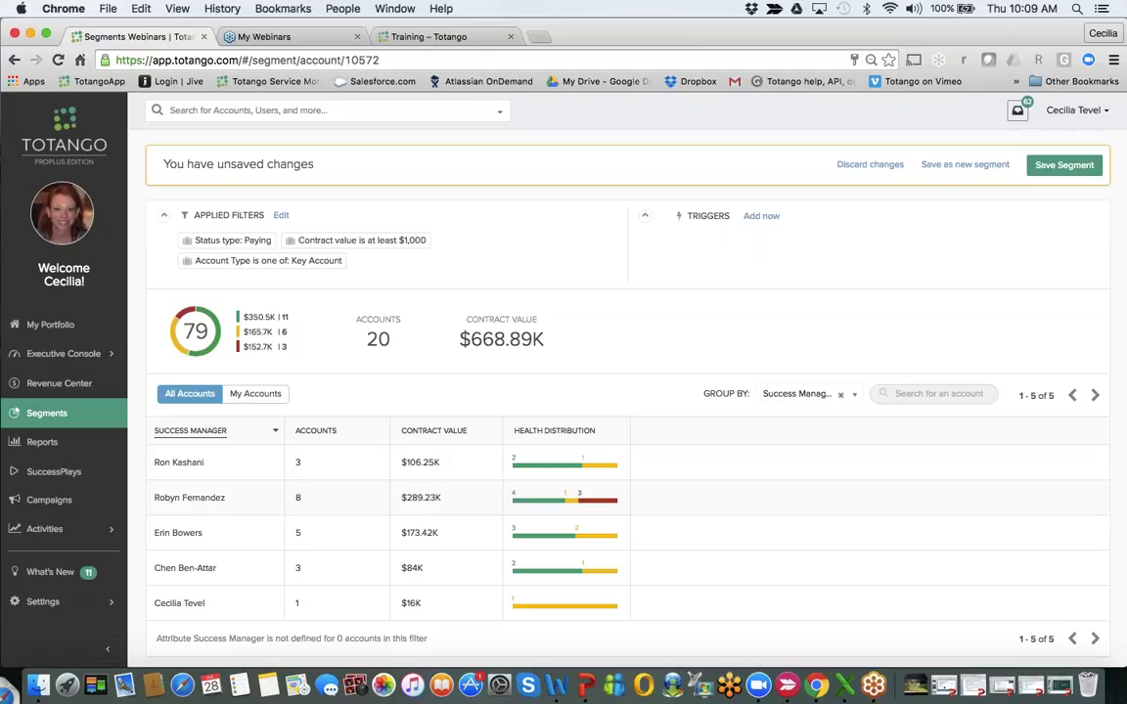
- Clear the grouping and view only My Accounts before returning the list to All Accounts
{"action": "left_click", "coordinate": [842, 397]}
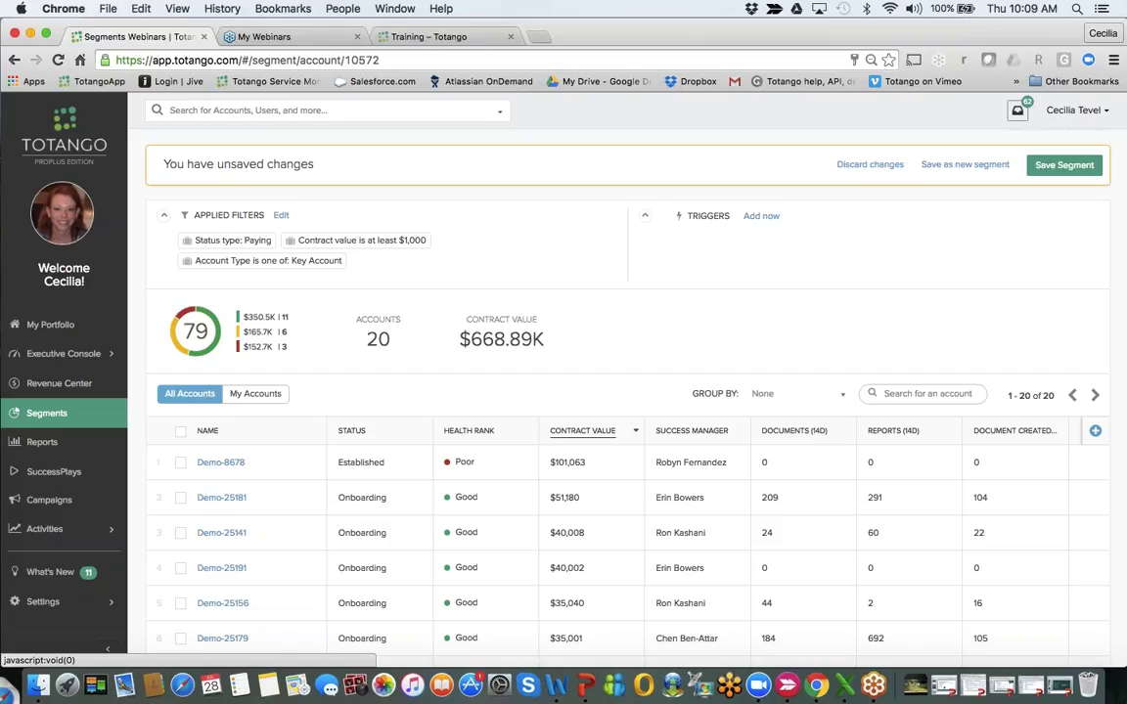
{"action": "left_click", "coordinate": [252, 396]}
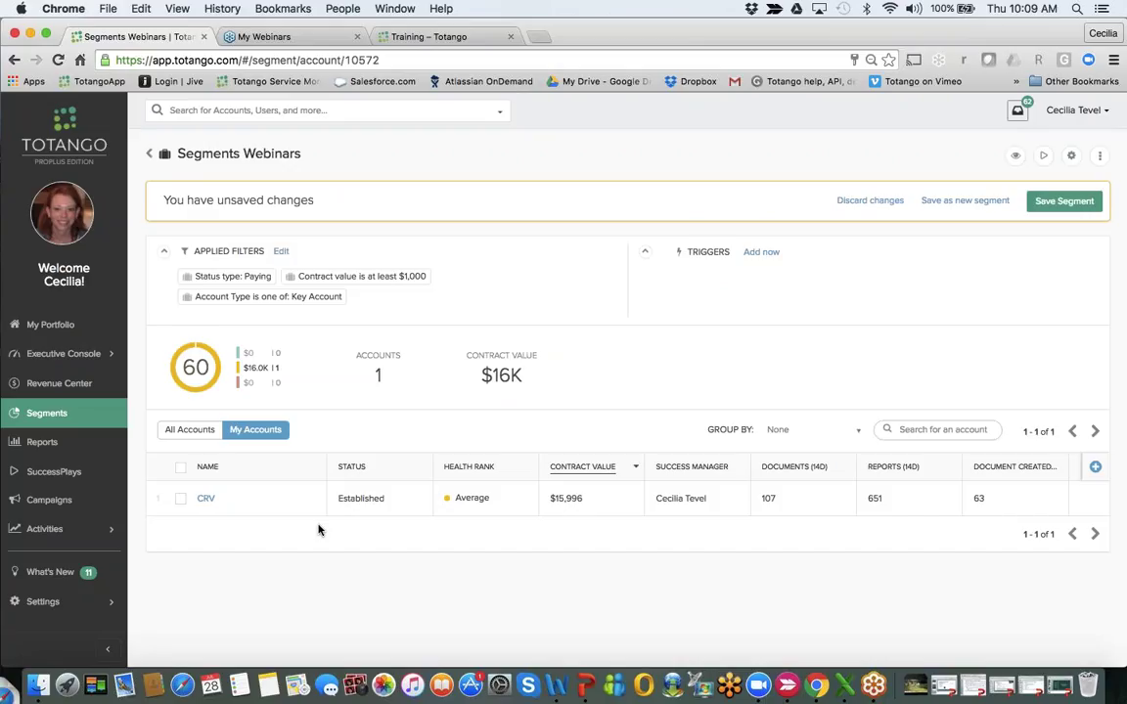
{"action": "left_click", "coordinate": [192, 432]}
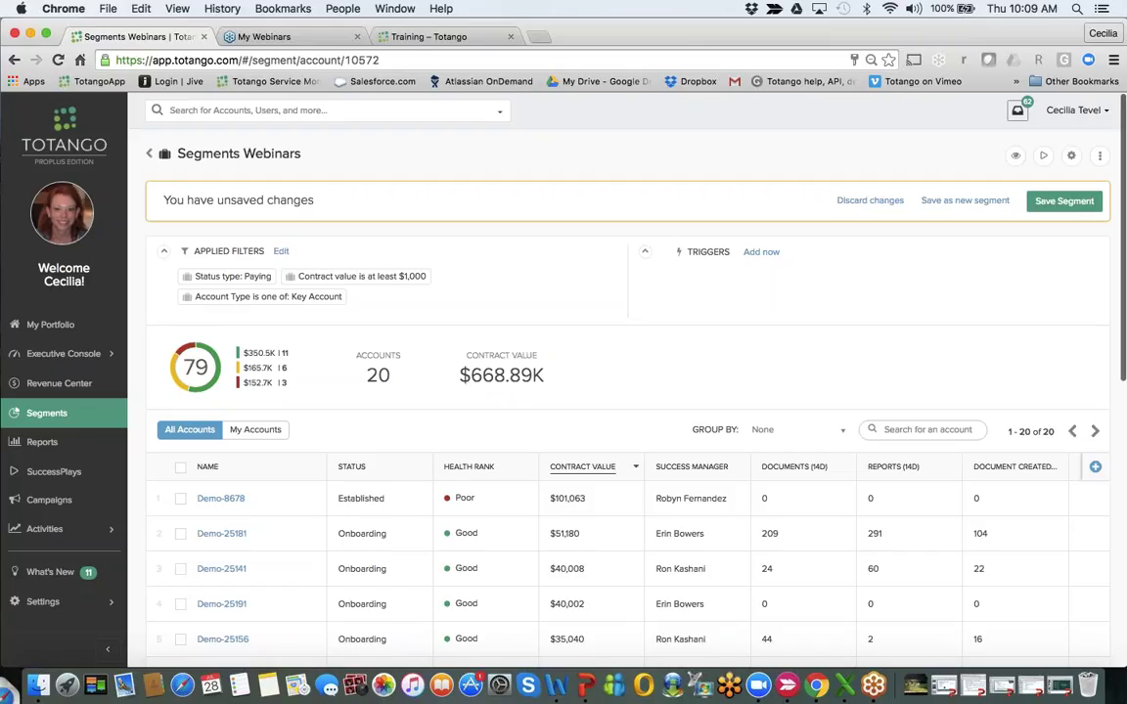
- Create a SuccessPlay from this segment, saving its pending changes, and set the SuccessPlay's description to "Test"
{"action": "left_click", "coordinate": [1044, 159]}
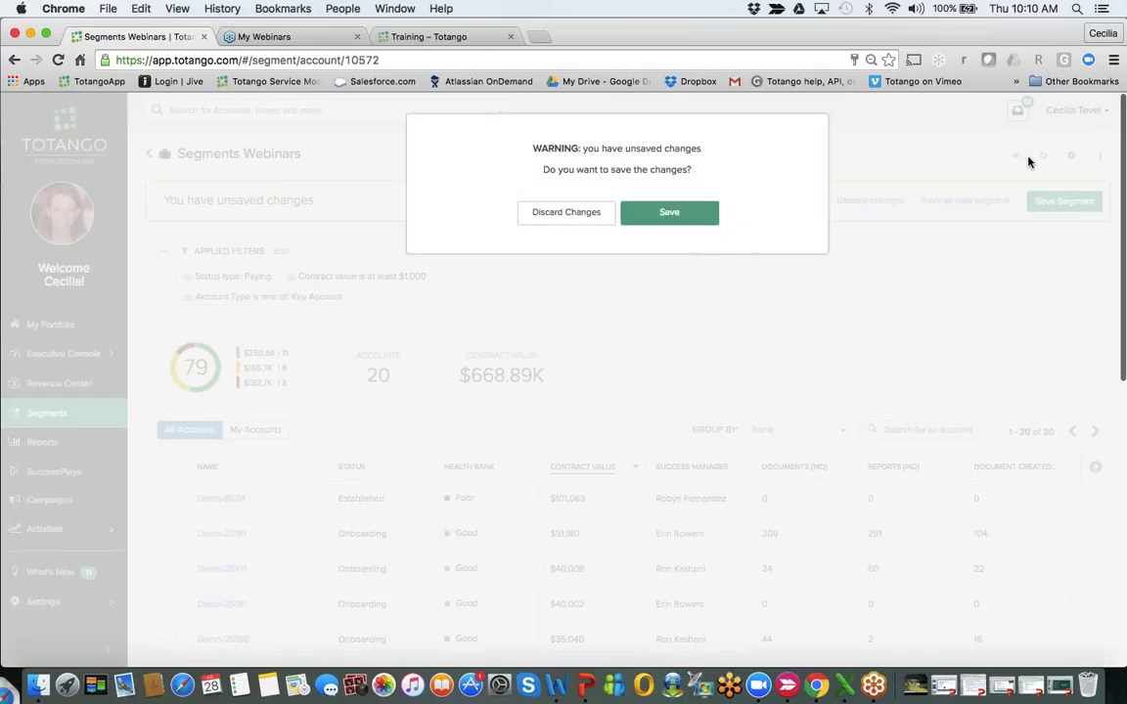
{"action": "left_click", "coordinate": [638, 222]}
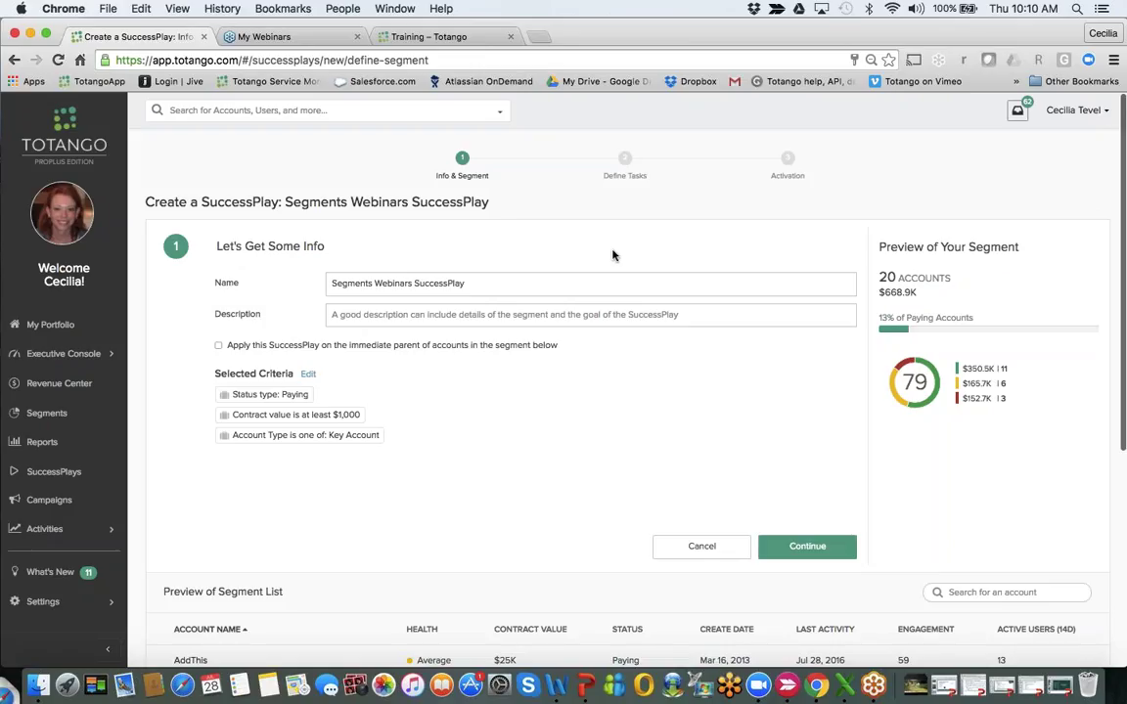
{"action": "left_click", "coordinate": [462, 314]}
{"action": "type", "text": "T"}
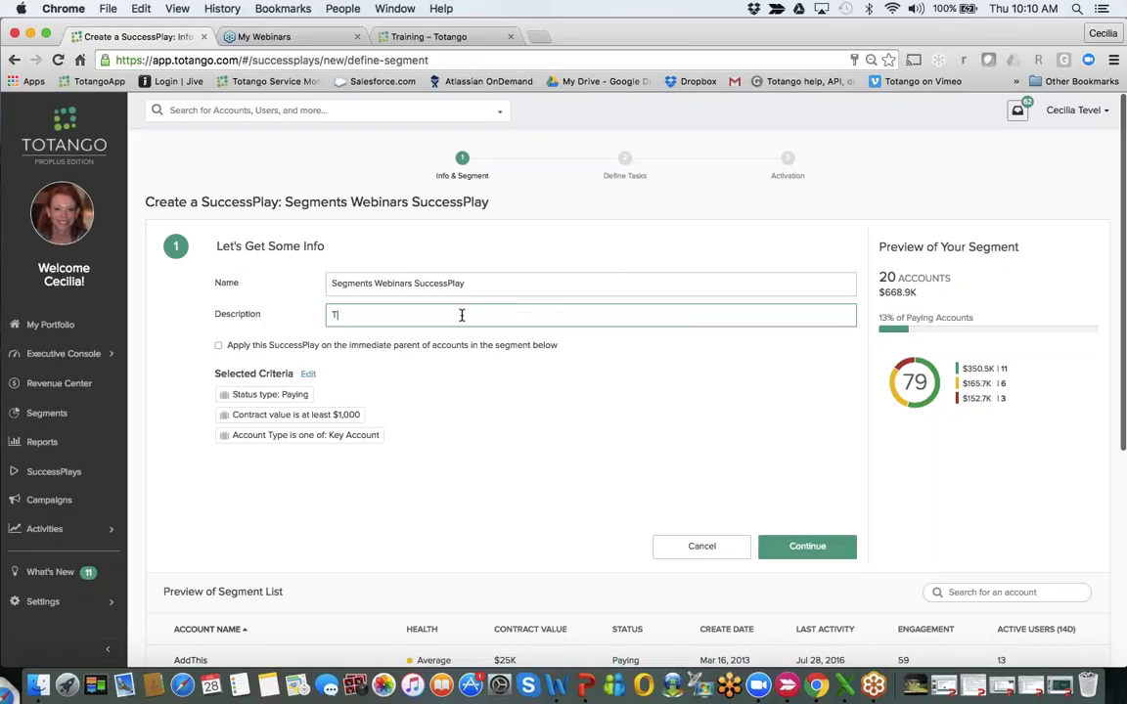
{"action": "type", "text": "est"}
- Examine the SuccessPlay's selected criteria and the preview list of accounts in its segment
{"action": "scroll", "coordinate": [534, 516], "scroll_direction": "down", "scroll_amount": 2}
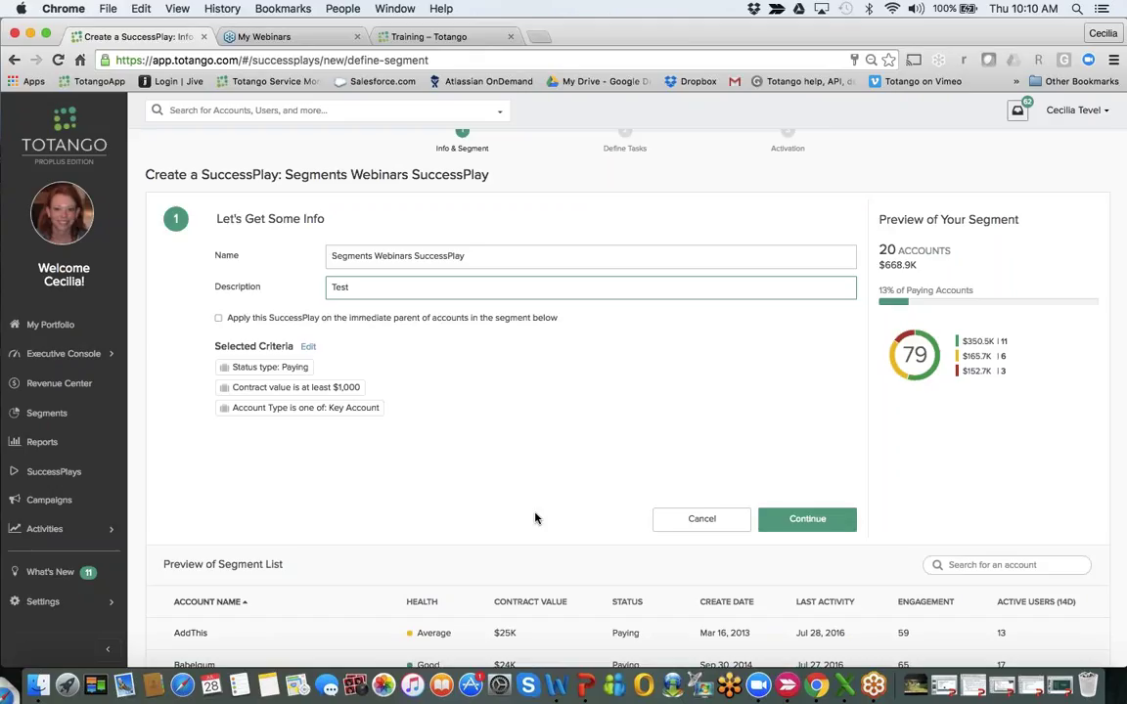
{"action": "scroll", "coordinate": [545, 423], "scroll_direction": "down", "scroll_amount": 4}
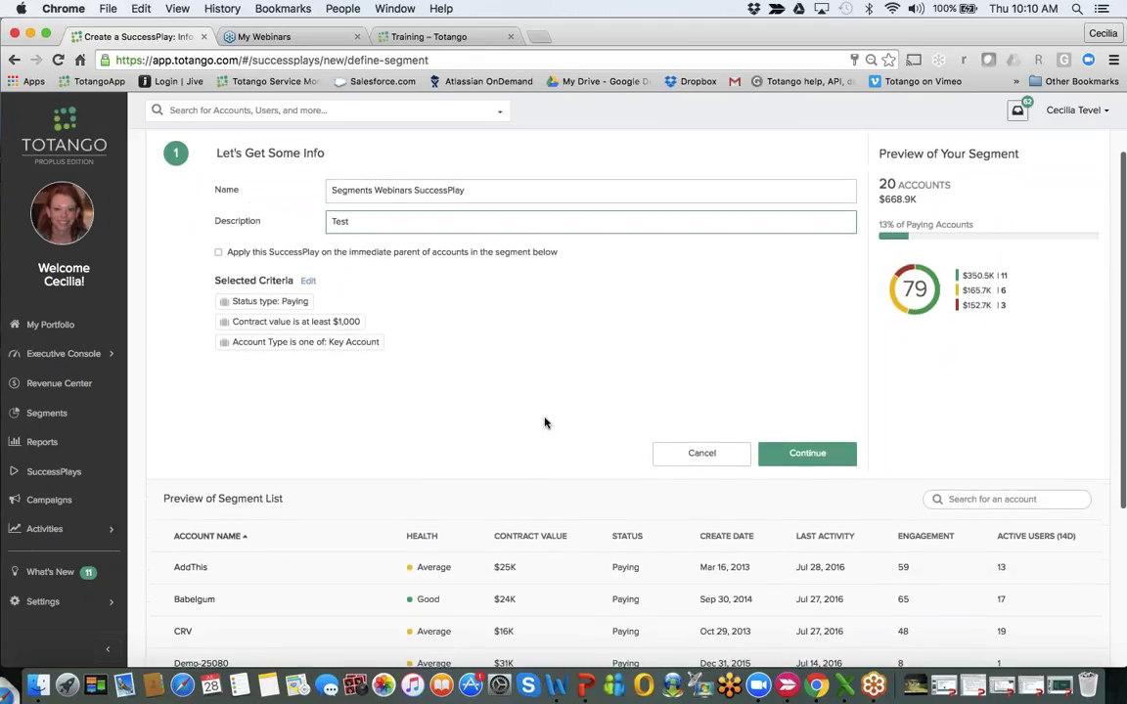
{"action": "scroll", "coordinate": [545, 423], "scroll_direction": "up", "scroll_amount": 3}
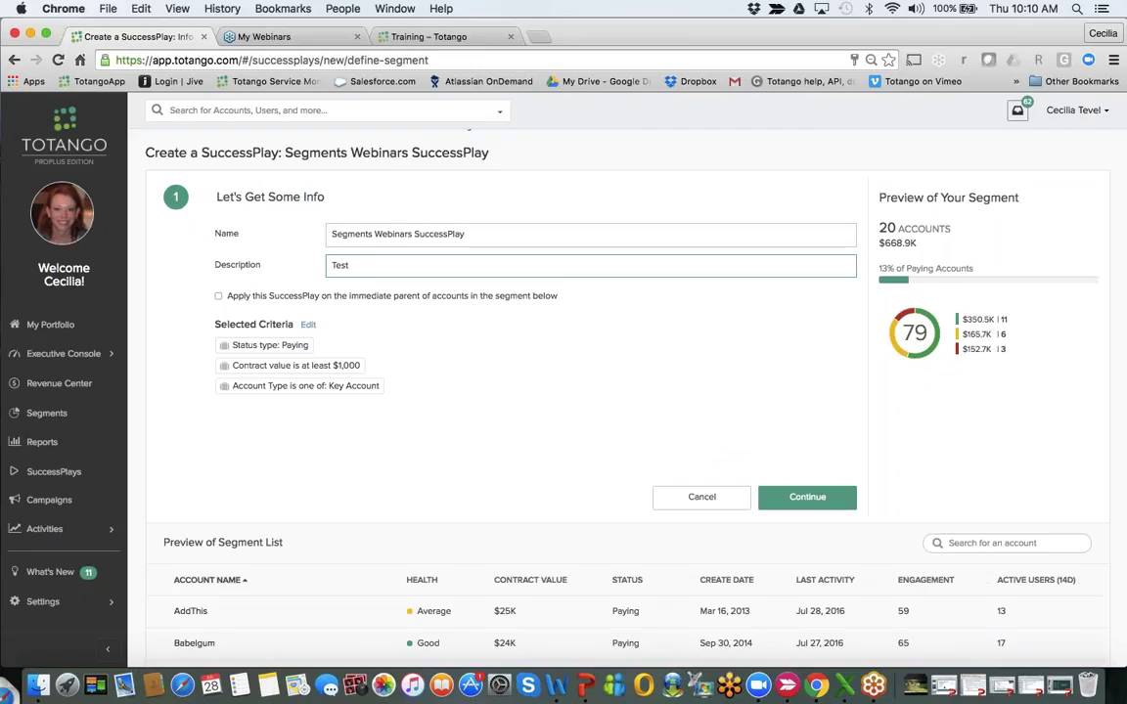
{"action": "scroll", "coordinate": [572, 353], "scroll_direction": "down", "scroll_amount": 1}
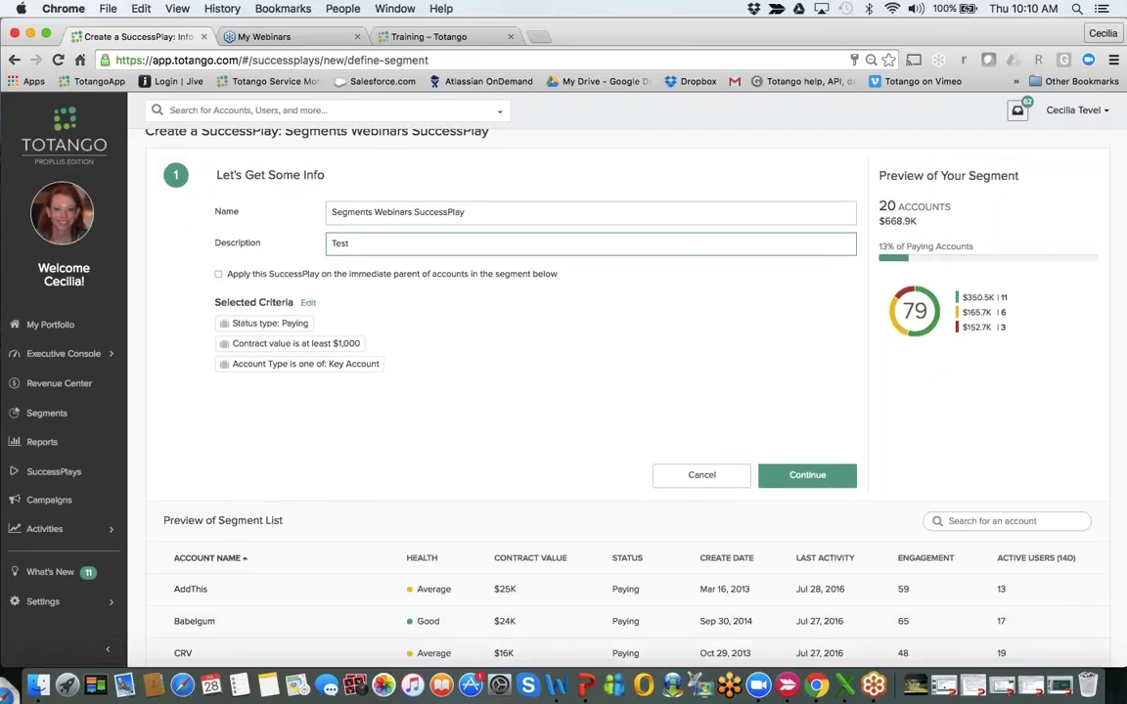
{"action": "scroll", "coordinate": [572, 353], "scroll_direction": "down", "scroll_amount": 1}
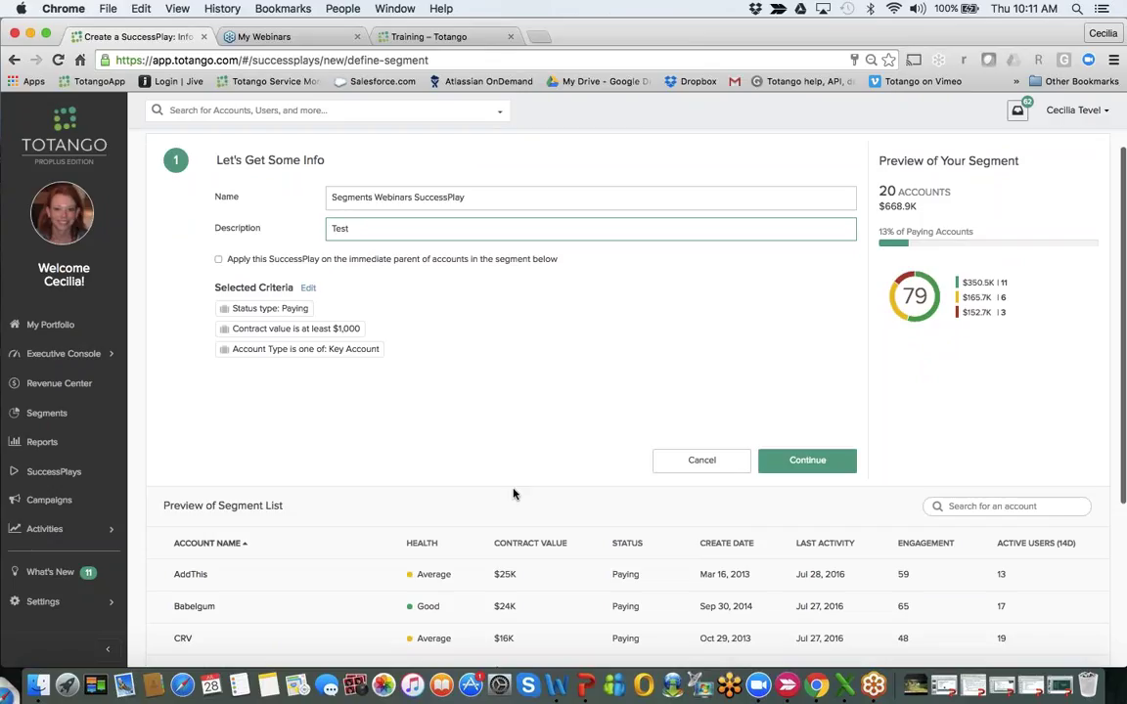
{"action": "scroll", "coordinate": [514, 493], "scroll_direction": "down", "scroll_amount": 5}
{"action": "scroll", "coordinate": [626, 440], "scroll_direction": "down", "scroll_amount": 1}
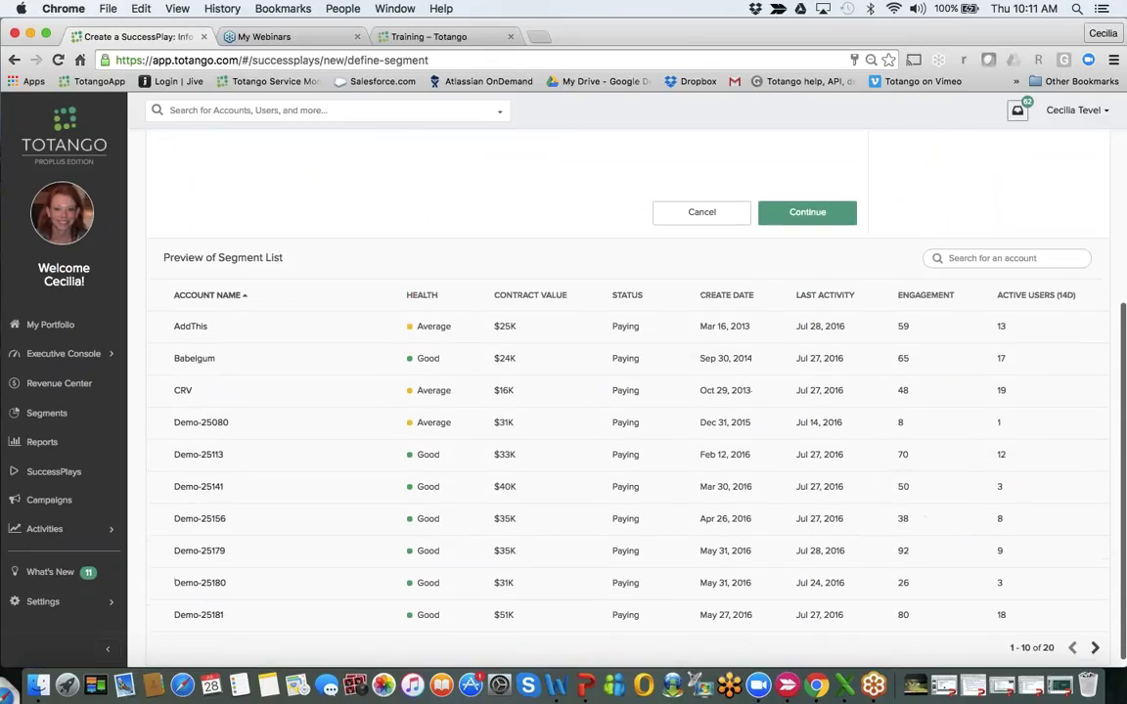
{"action": "scroll", "coordinate": [626, 440], "scroll_direction": "up", "scroll_amount": 8}
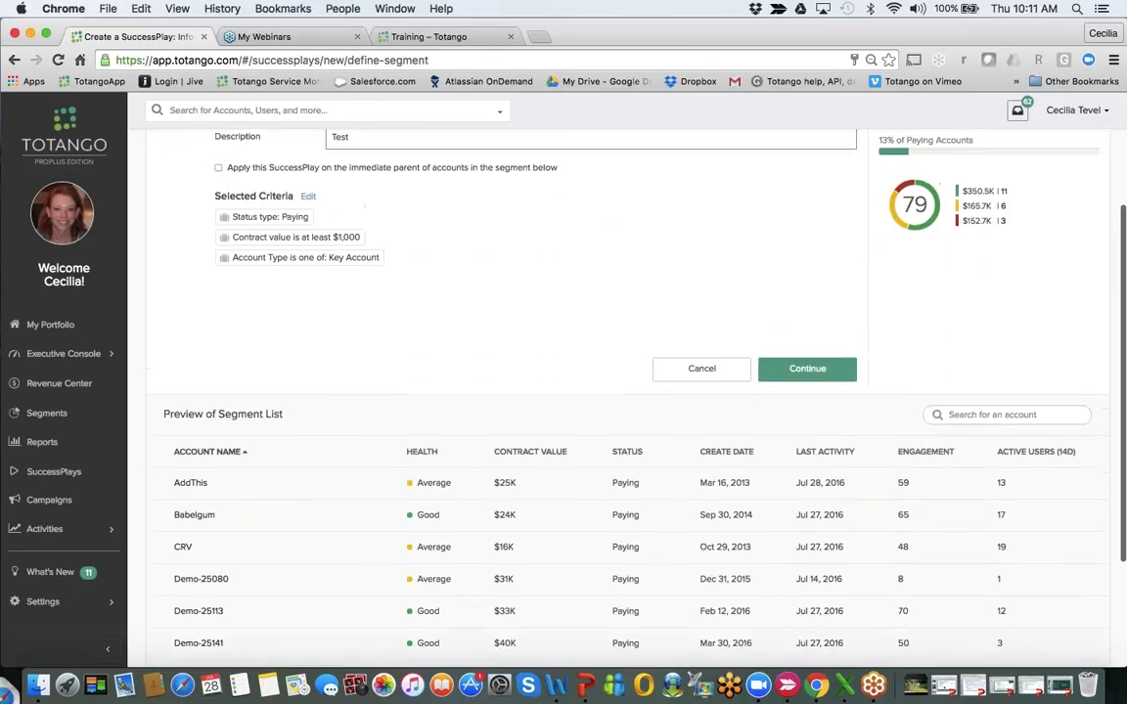
- Continue to task definition, describe the task as "Reach out to have a QBR" and assign it to the Success Manager role
{"action": "left_click", "coordinate": [805, 546]}
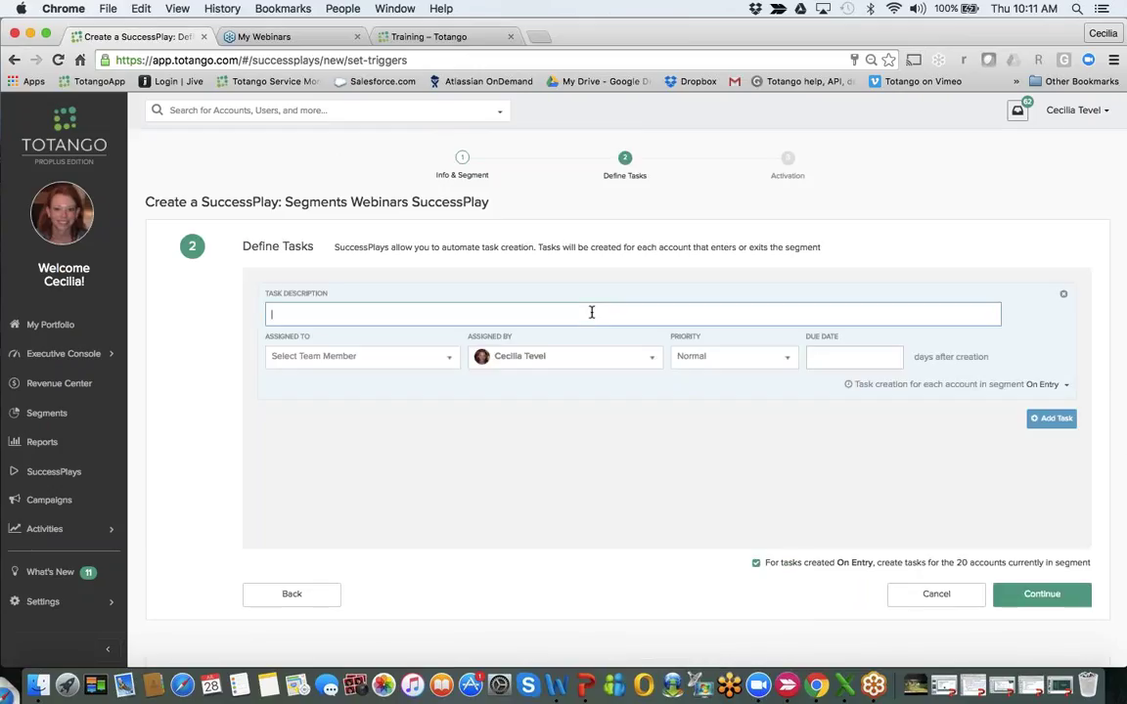
{"action": "type", "text": "Reach out to have a QBR"}
{"action": "left_click", "coordinate": [431, 358]}
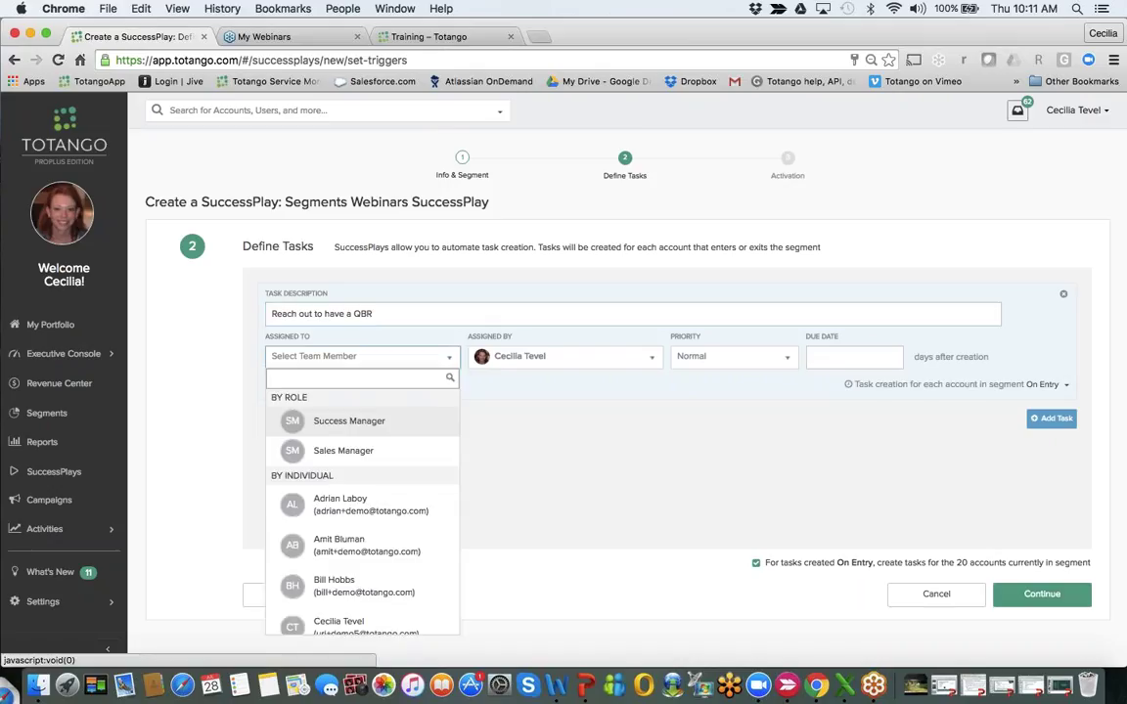
{"action": "left_click", "coordinate": [417, 422]}
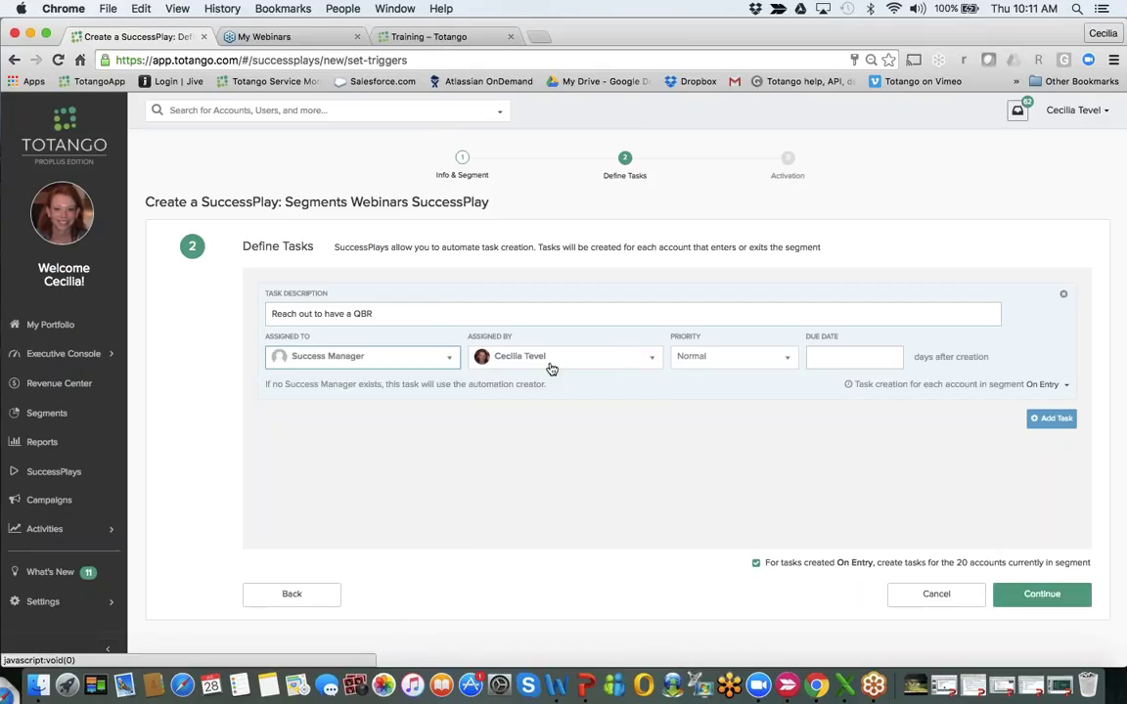
- Keep the task's priority at Normal and set its due date to 5 days after creation
{"action": "left_click", "coordinate": [734, 357]}
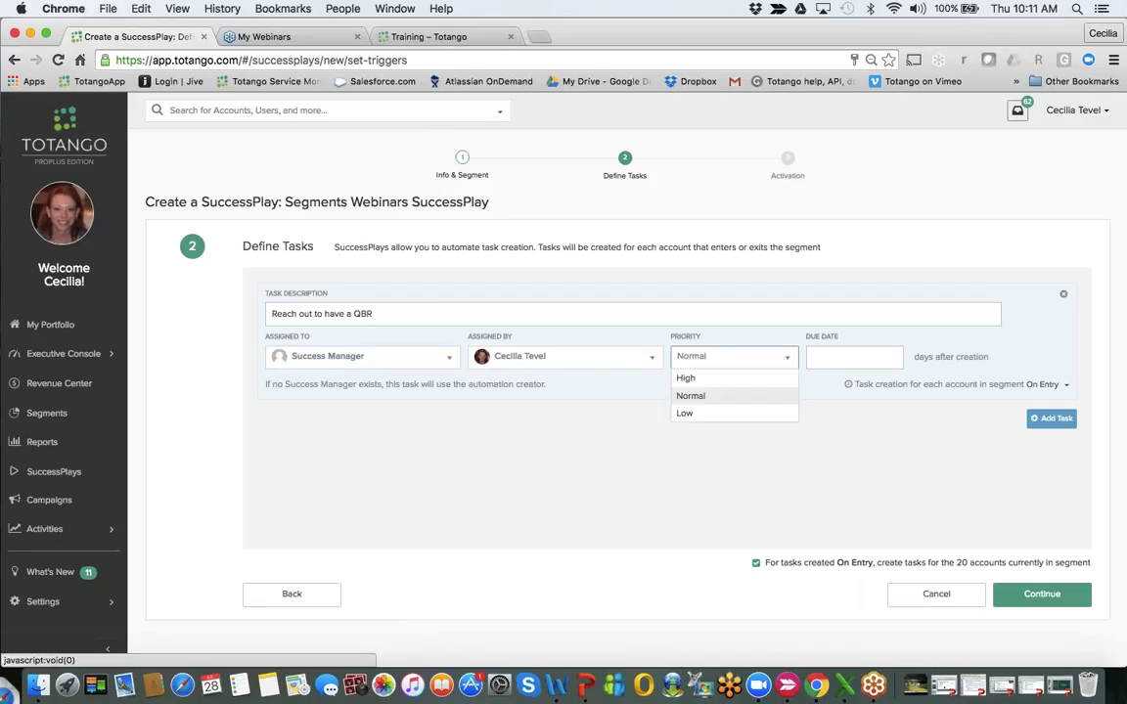
{"action": "left_click", "coordinate": [865, 360]}
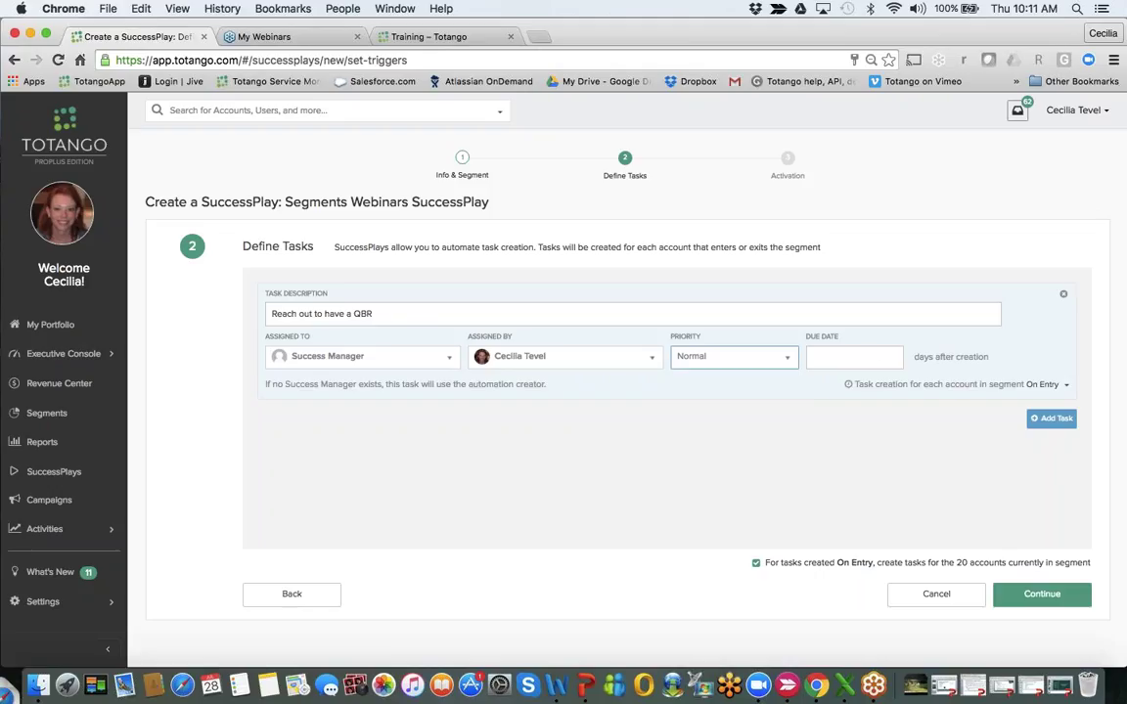
{"action": "left_click", "coordinate": [857, 358]}
{"action": "type", "text": "5"}
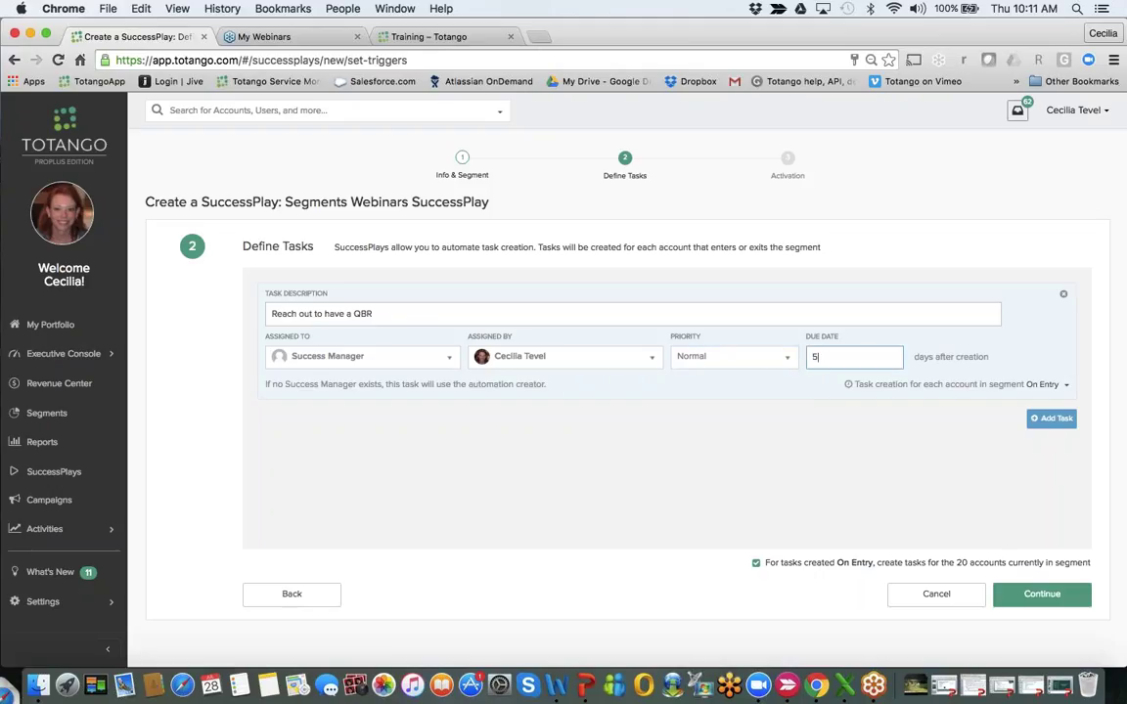
- Continue to activation and activate the SuccessPlay, accepting task creation for the accounts already in the segment
{"action": "left_click", "coordinate": [1036, 598]}
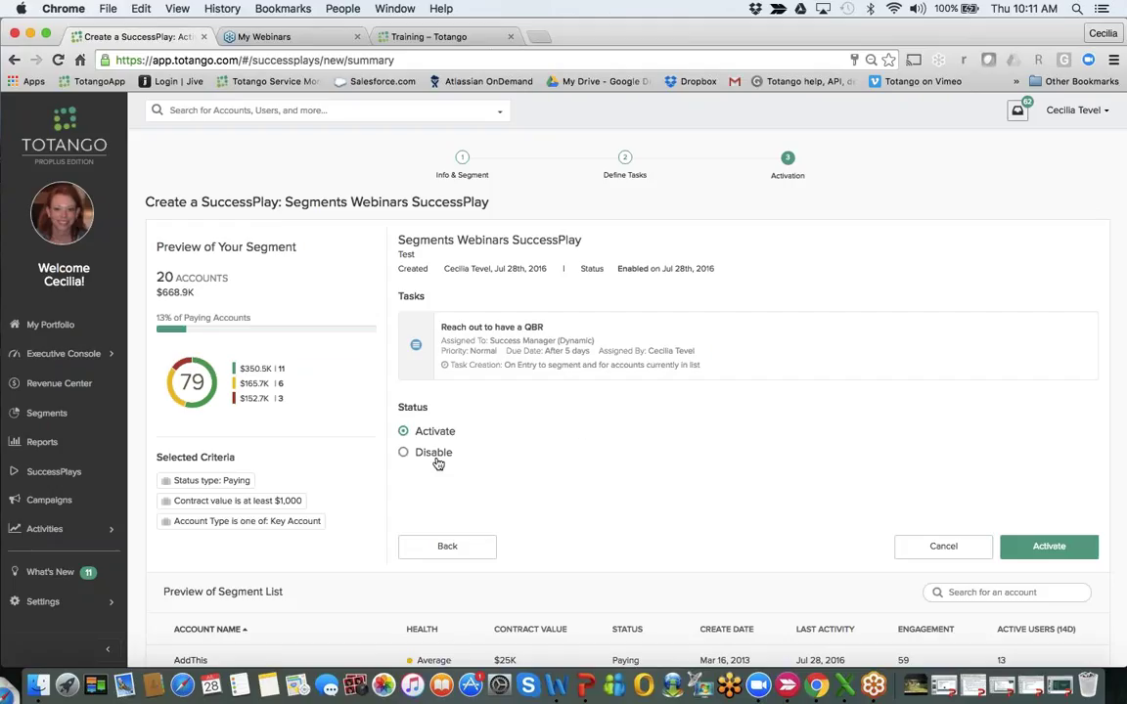
{"action": "left_click", "coordinate": [1045, 546]}
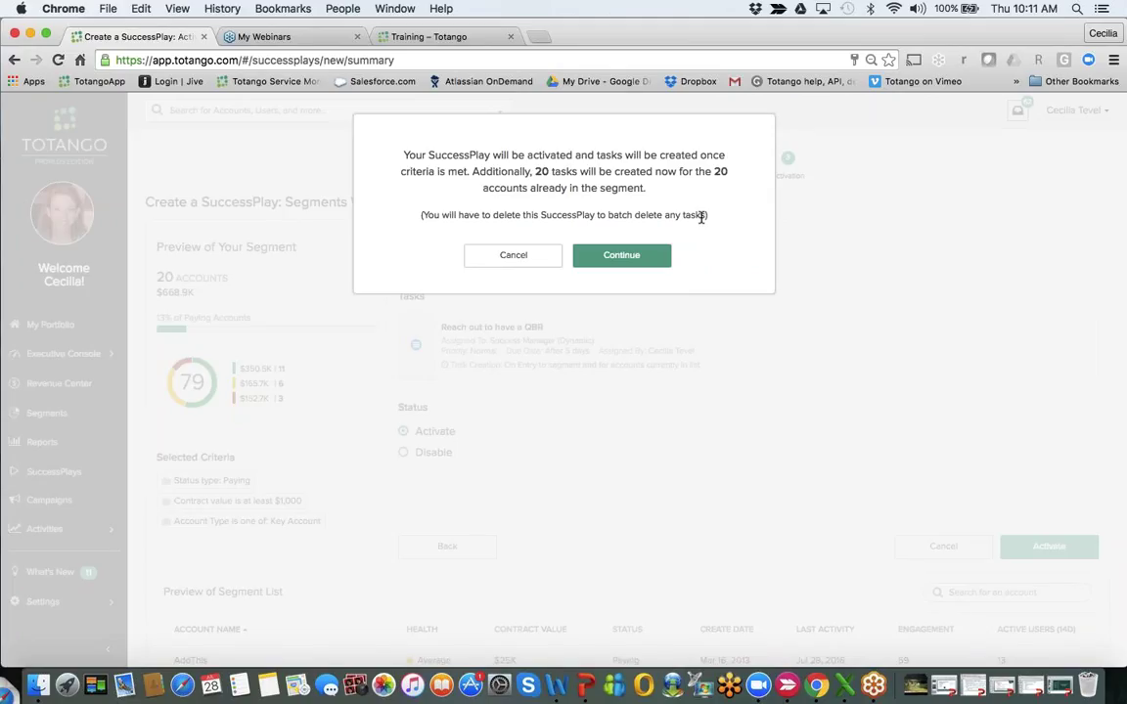
{"action": "left_click", "coordinate": [621, 254]}
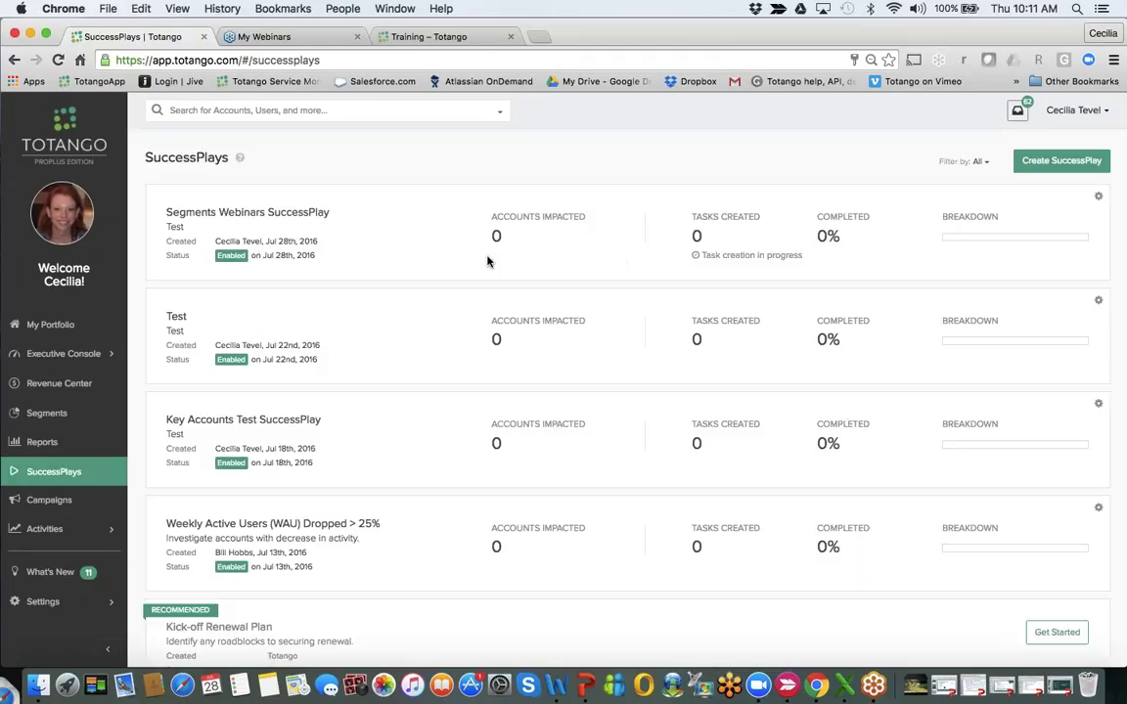
{"action": "scroll", "coordinate": [223, 376], "scroll_direction": "down", "scroll_amount": 2}
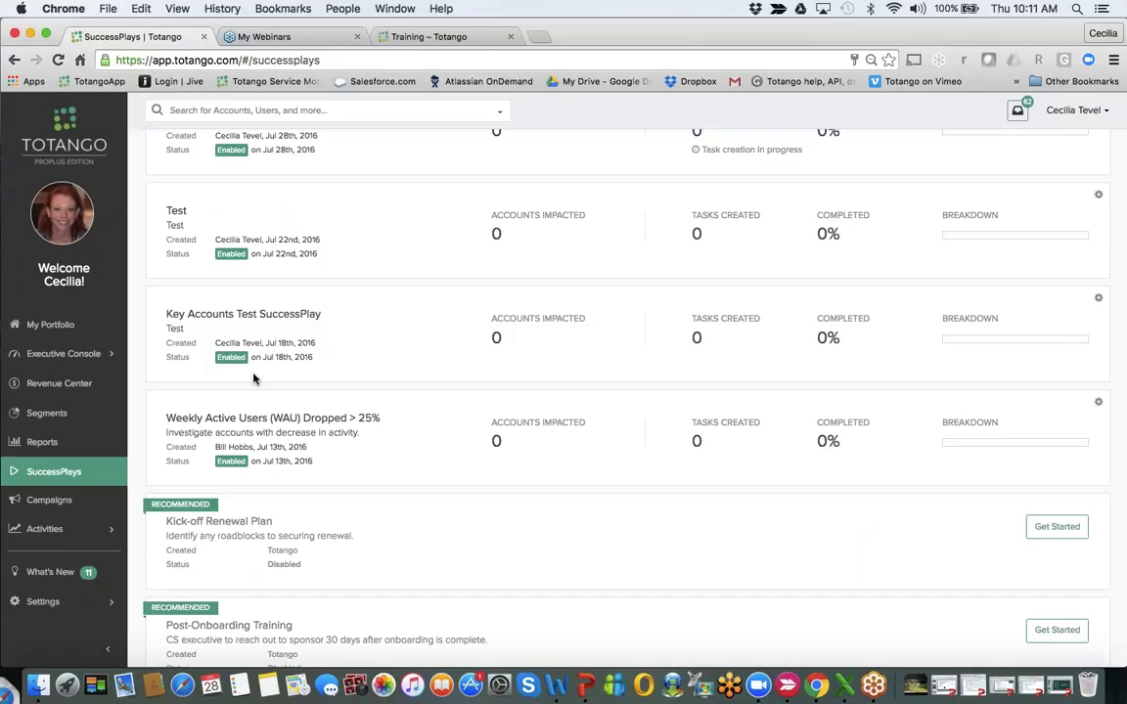
- Open the "Accounts > 1000 Not Using Docs" segment from the Webinar Segments folder and review its filters and account list
{"action": "left_click", "coordinate": [49, 414]}
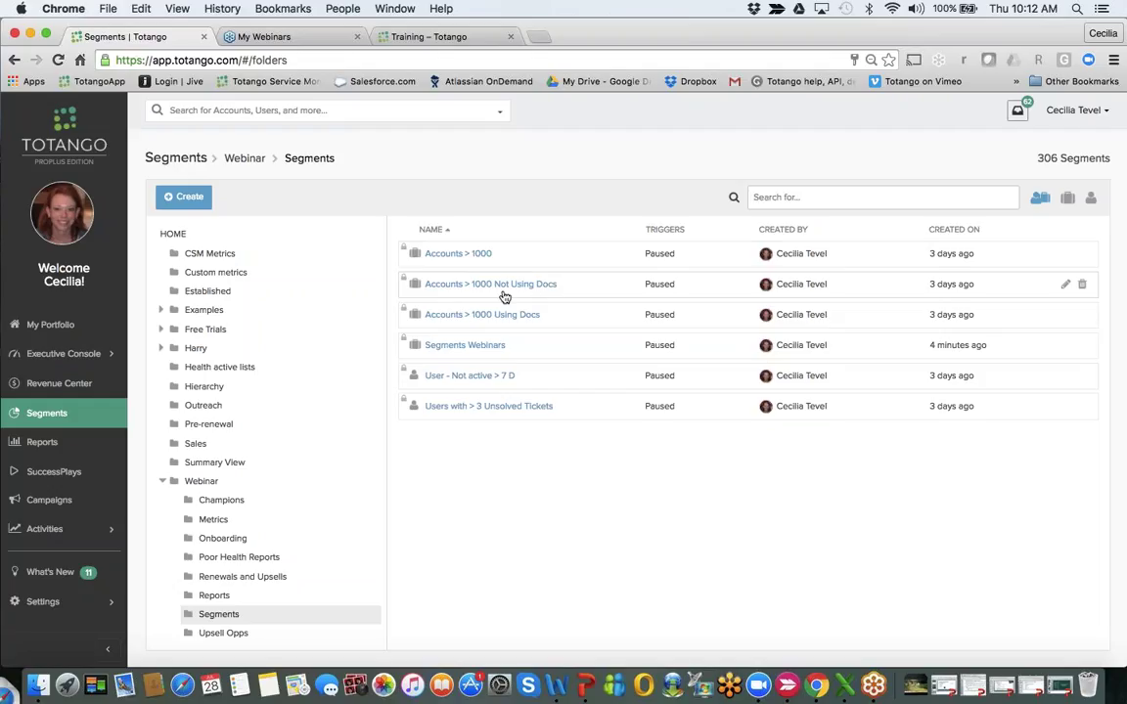
{"action": "left_click", "coordinate": [499, 287]}
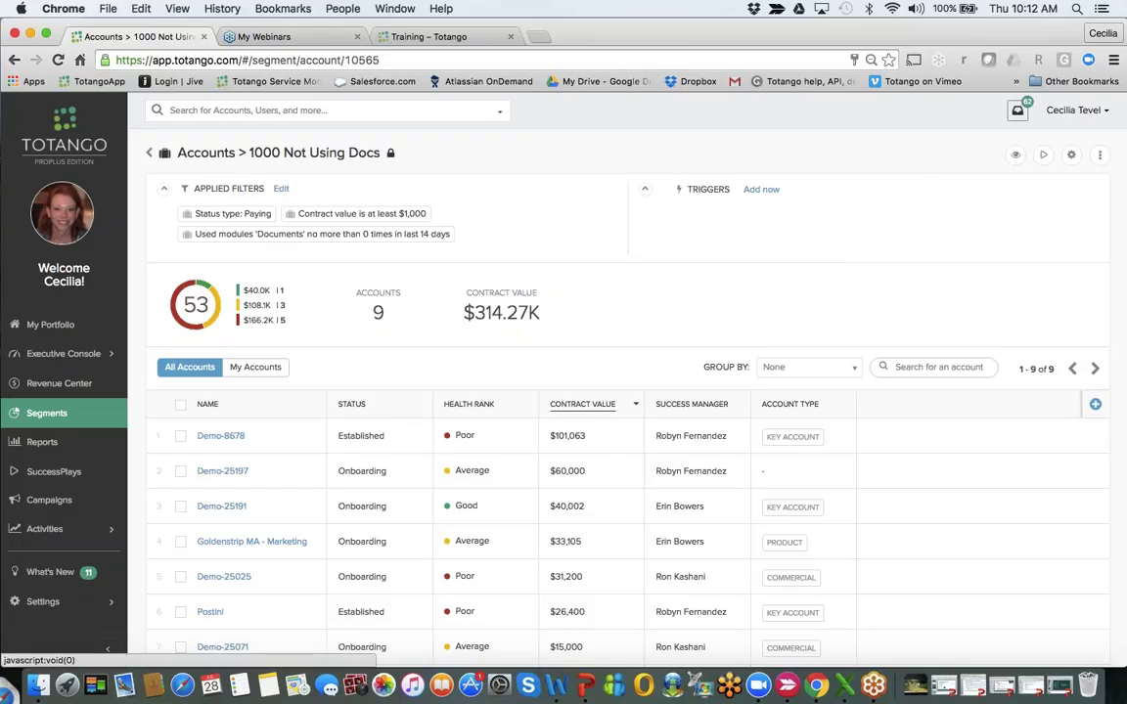
{"action": "scroll", "coordinate": [576, 296], "scroll_direction": "down", "scroll_amount": 3}
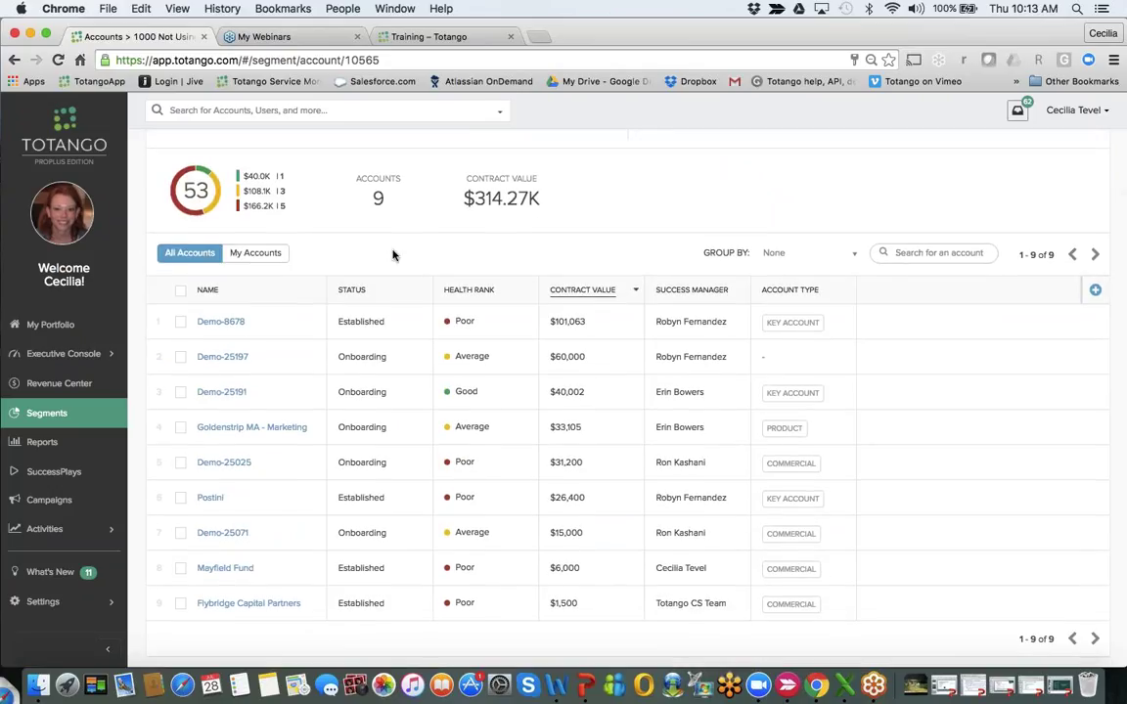
- Create a new campaign with the name "Test" and the description "Test"
{"action": "left_click", "coordinate": [43, 503]}
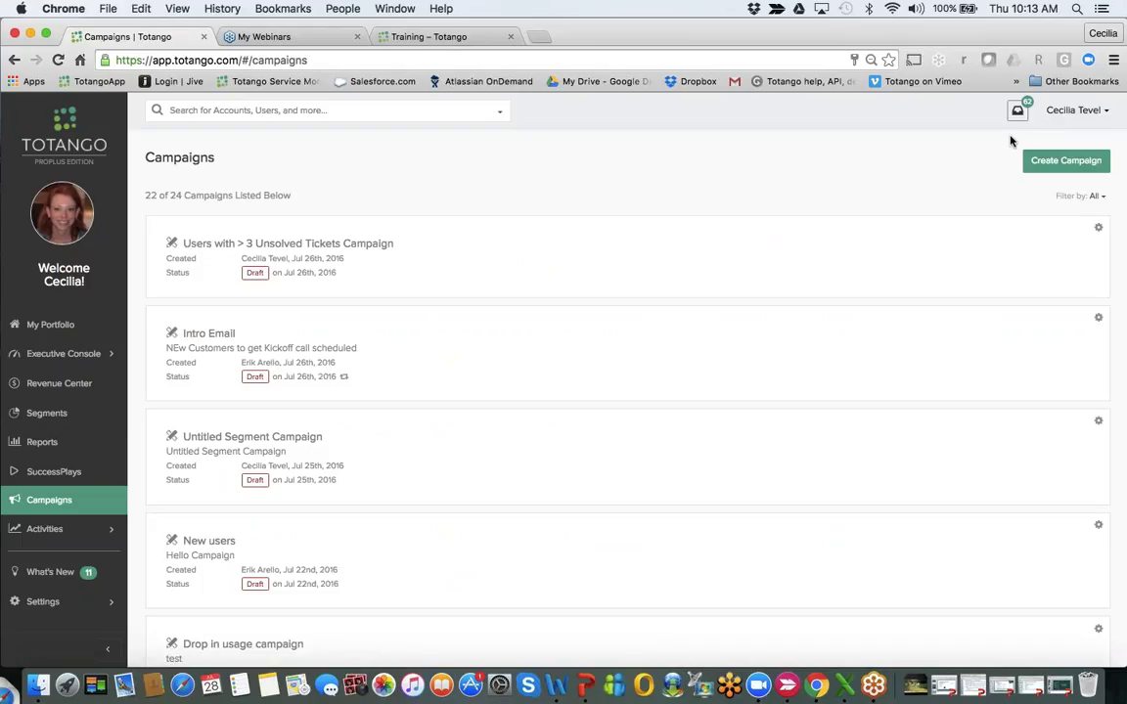
{"action": "left_click", "coordinate": [1066, 161]}
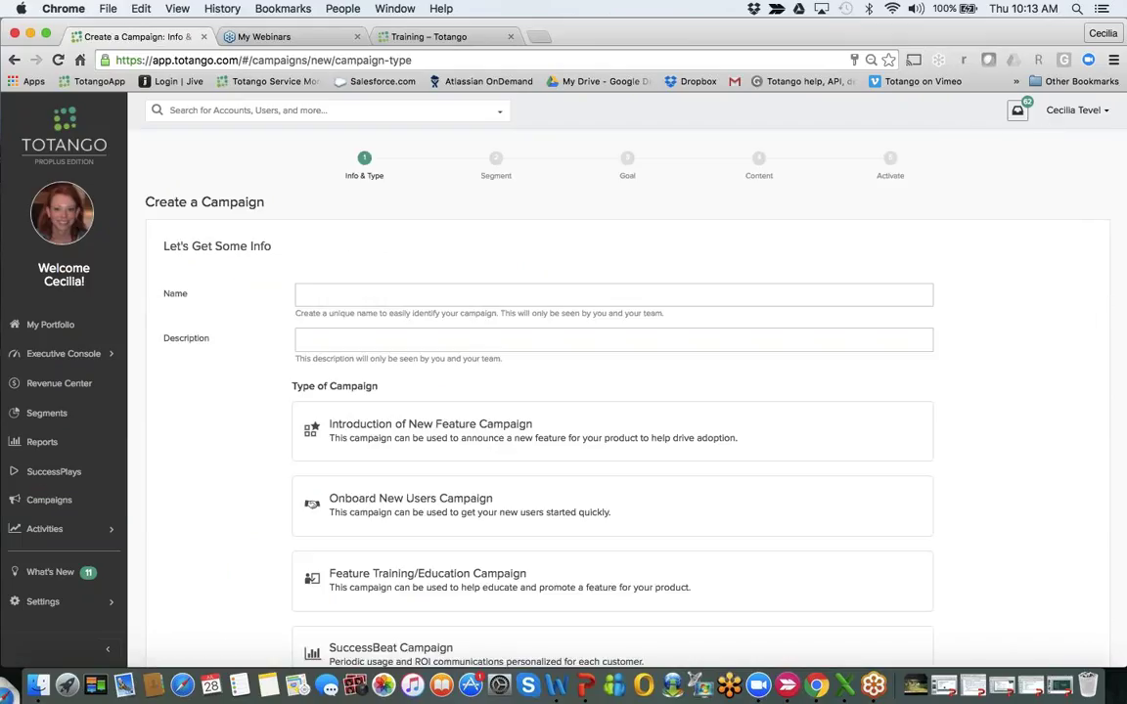
{"action": "left_click", "coordinate": [305, 294]}
{"action": "type", "text": "t"}
{"action": "key", "text": "BackSpace"}
{"action": "type", "text": "Test"}
{"action": "left_click", "coordinate": [392, 337]}
{"action": "type", "text": "Test"}
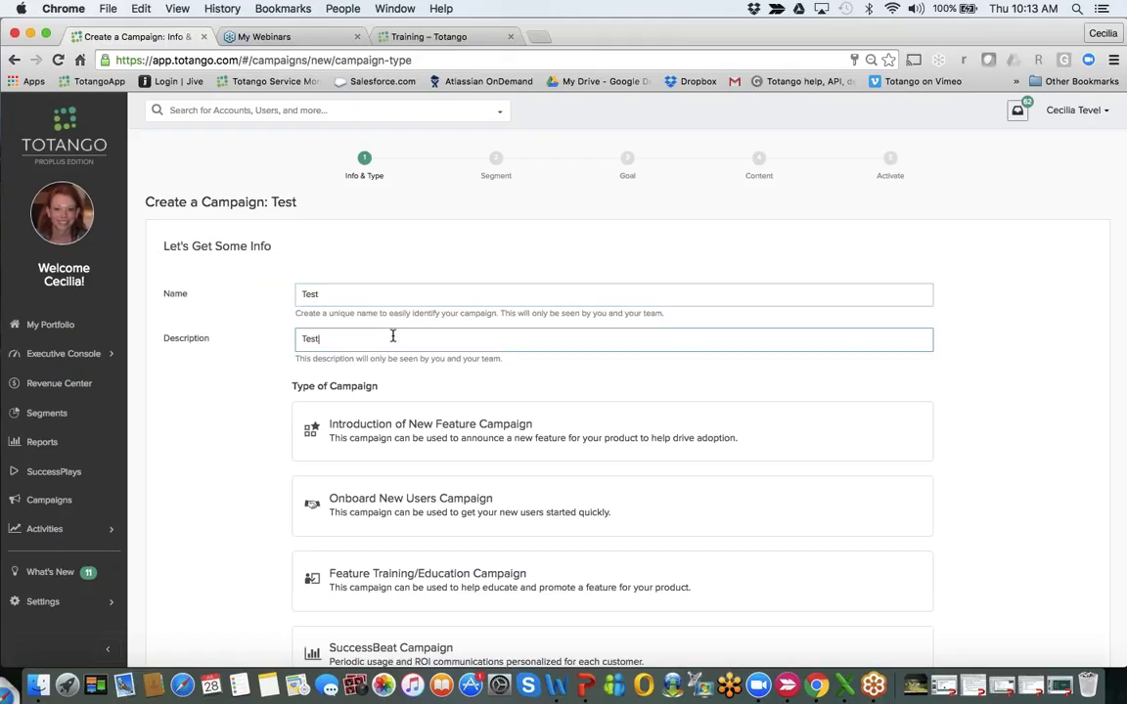
{"action": "scroll", "coordinate": [392, 335], "scroll_direction": "down", "scroll_amount": 3}
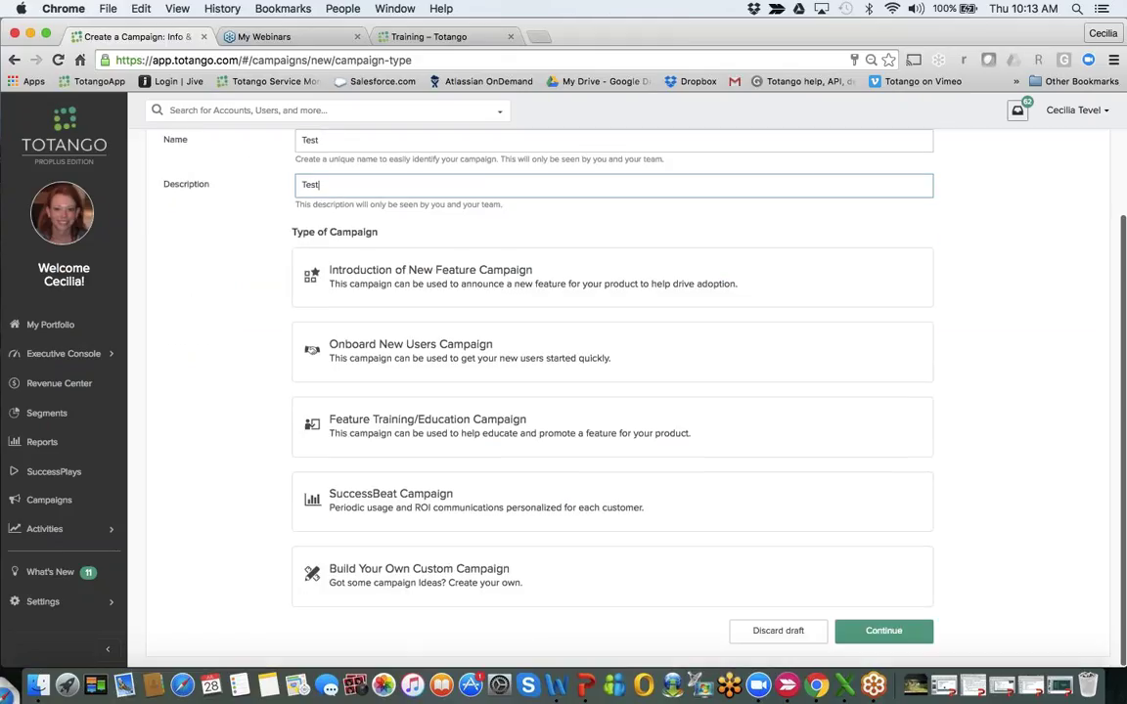
- Choose the Build Your Own Custom Campaign type and start an Is in List user filter in the segment's advanced editor
{"action": "left_click", "coordinate": [462, 582]}
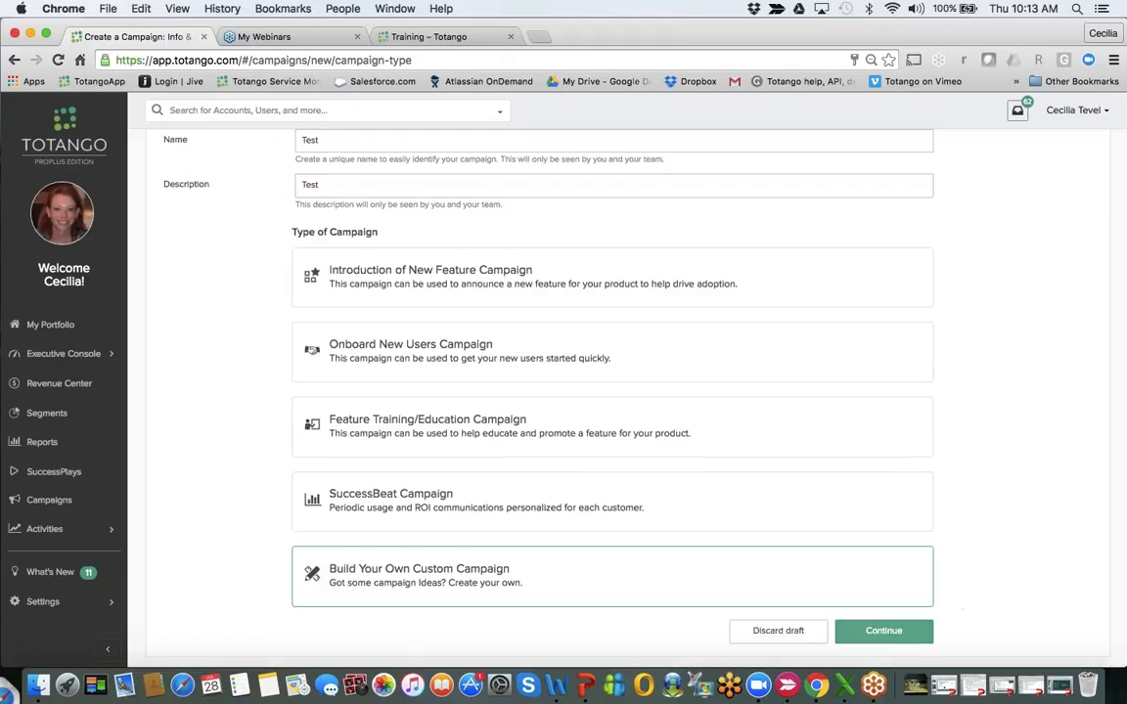
{"action": "left_click", "coordinate": [883, 630]}
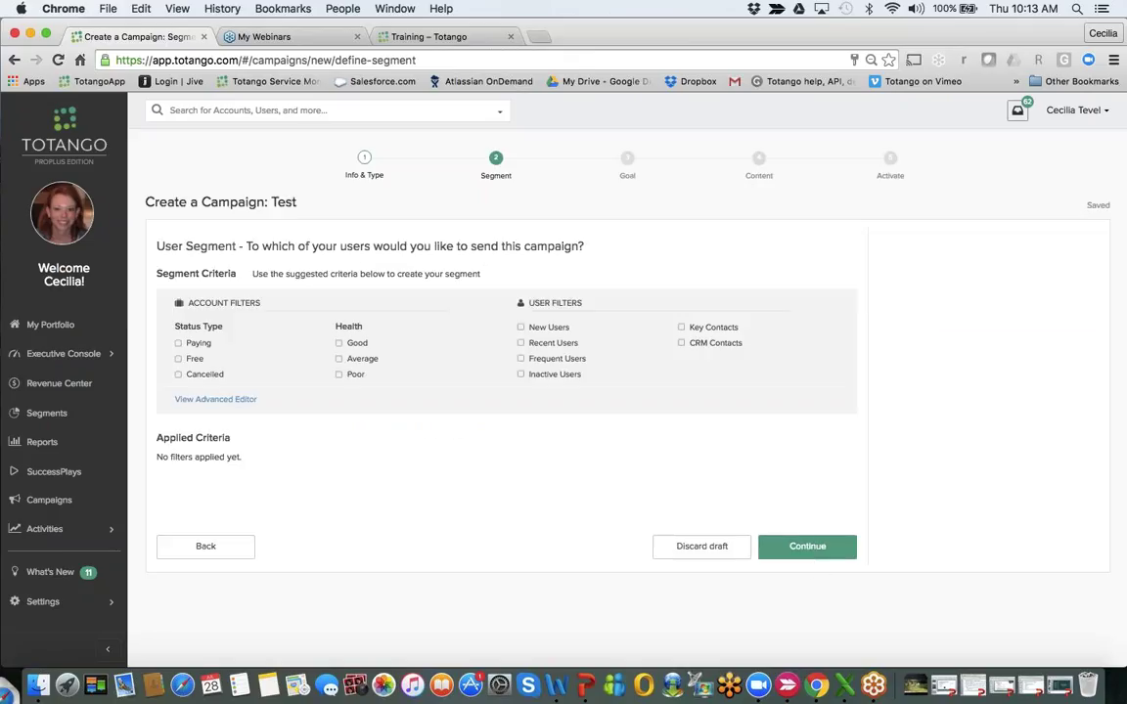
{"action": "left_click", "coordinate": [215, 399]}
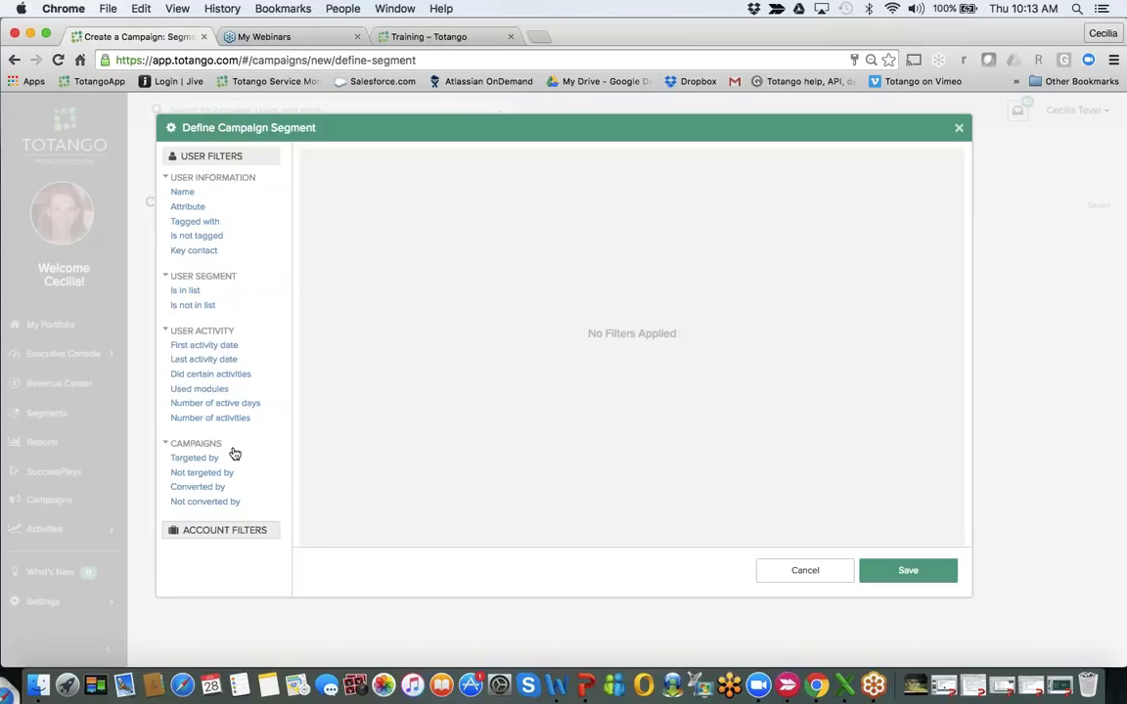
{"action": "left_click", "coordinate": [185, 291]}
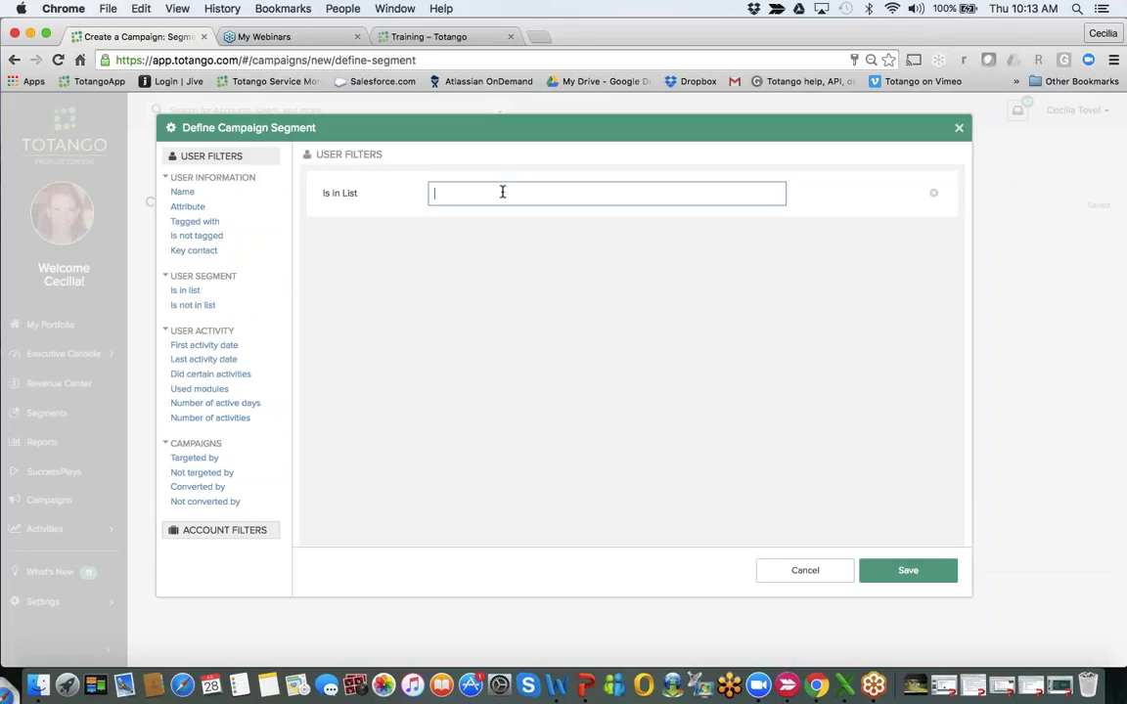
{"action": "left_click", "coordinate": [502, 193]}
- Search the available user lists for "acc" and "using", and look through the full set of lists
{"action": "type", "text": "acc"}
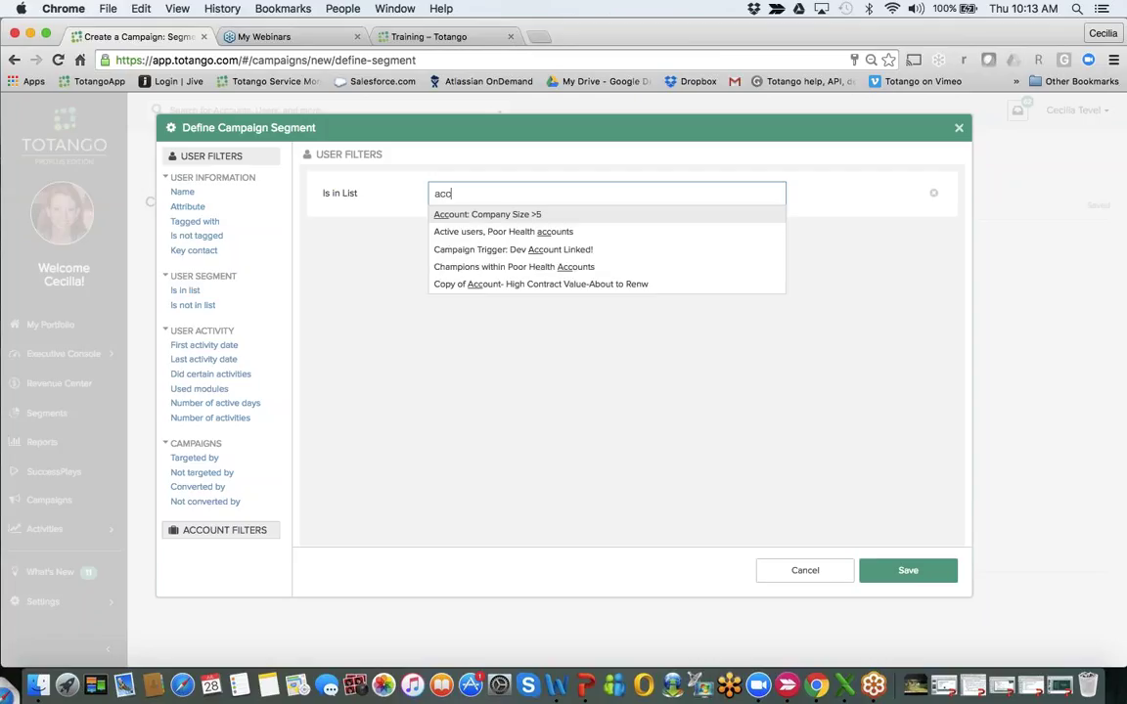
{"action": "key", "text": "BackSpace"}
{"action": "key", "text": "BackSpace"}
{"action": "key", "text": "BackSpace"}
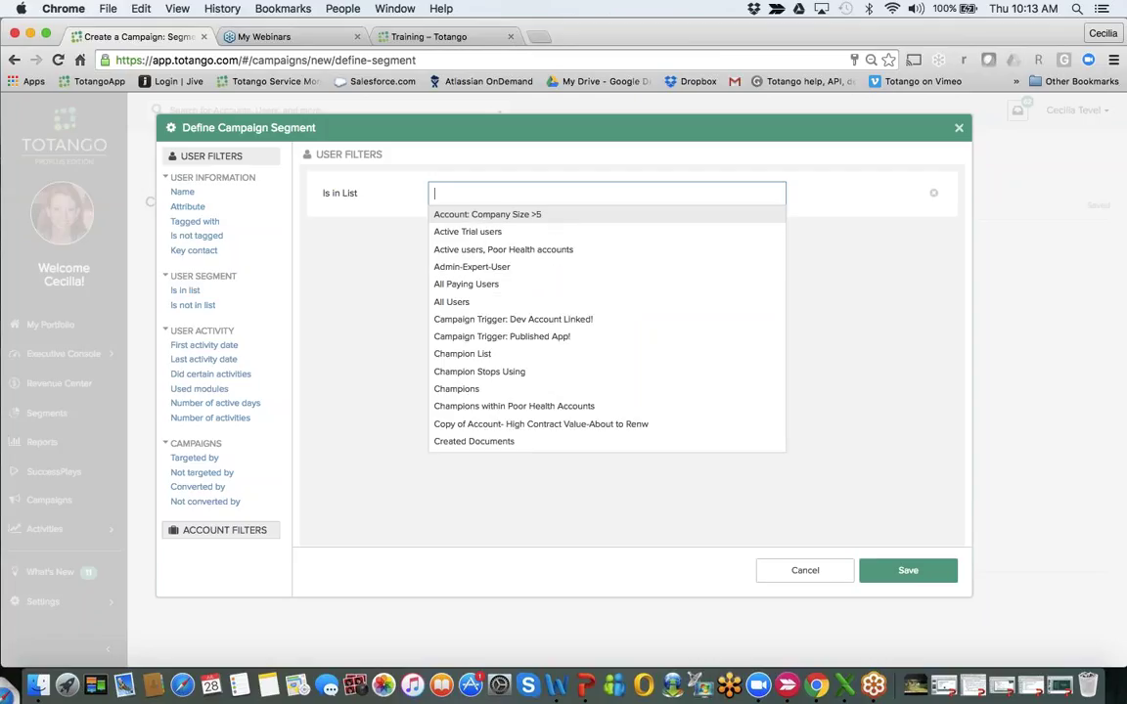
{"action": "type", "text": ">"}
{"action": "key", "text": "BackSpace"}
{"action": "type", "text": "using"}
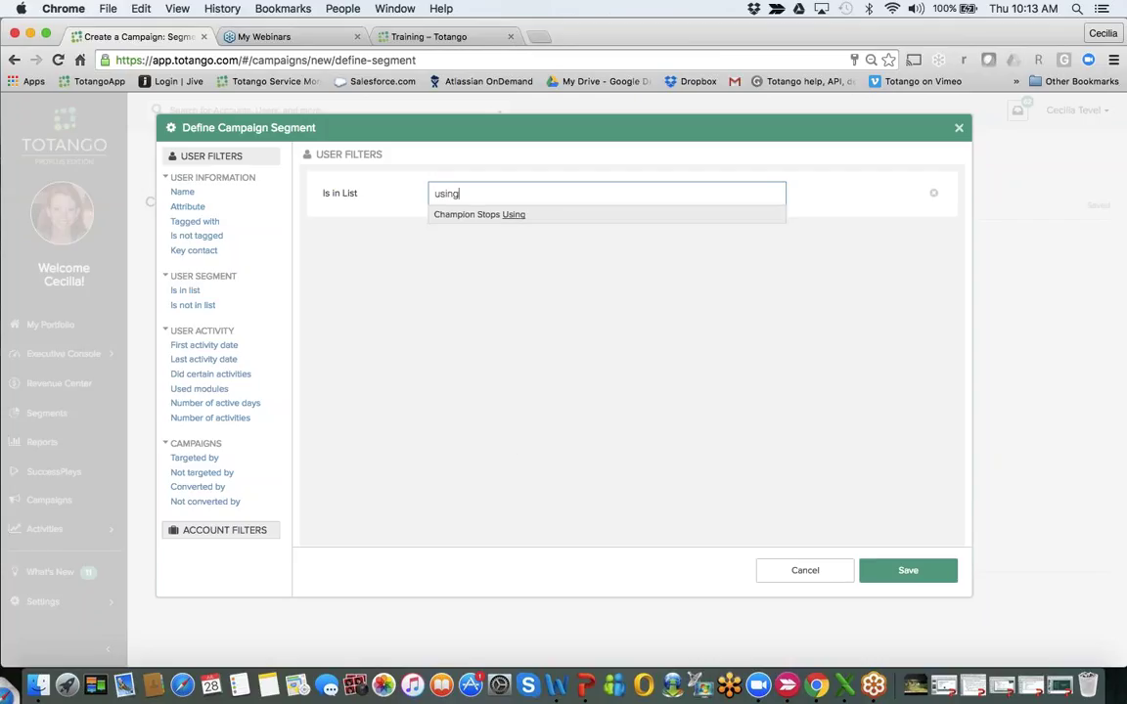
{"action": "key", "text": "BackSpace"}
{"action": "key", "text": "BackSpace"}
{"action": "key", "text": "BackSpace"}
{"action": "key", "text": "BackSpace"}
{"action": "key", "text": "BackSpace"}
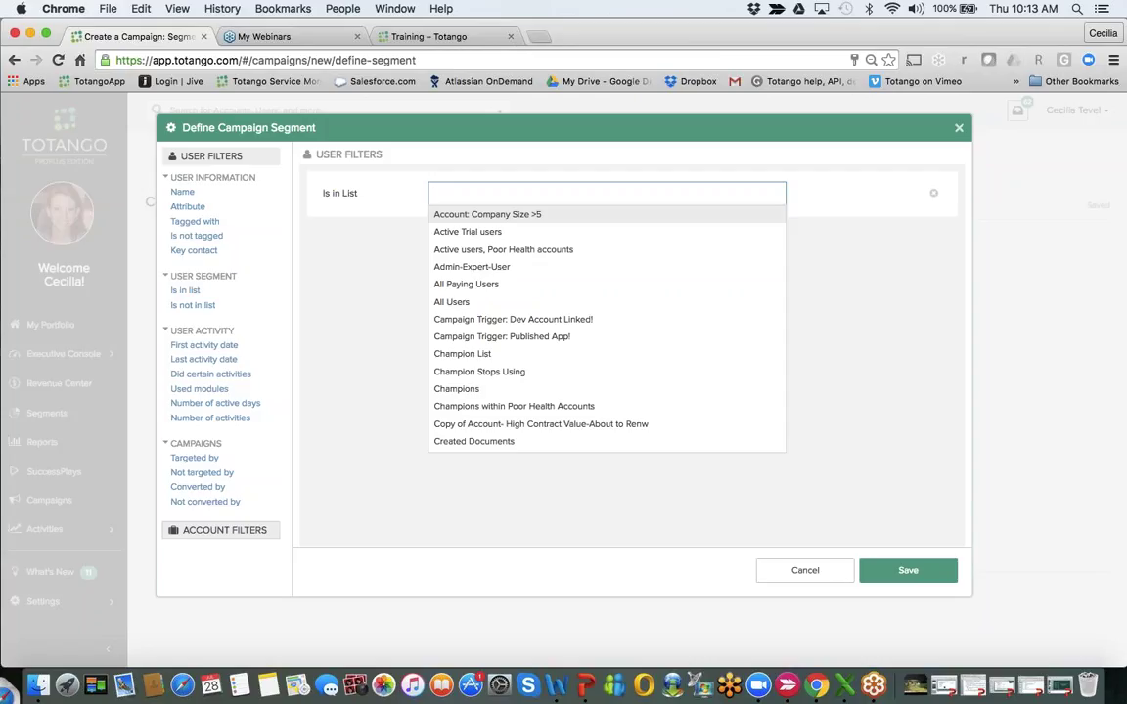
{"action": "scroll", "coordinate": [654, 291], "scroll_direction": "down", "scroll_amount": 10}
{"action": "scroll", "coordinate": [653, 291], "scroll_direction": "down", "scroll_amount": 3}
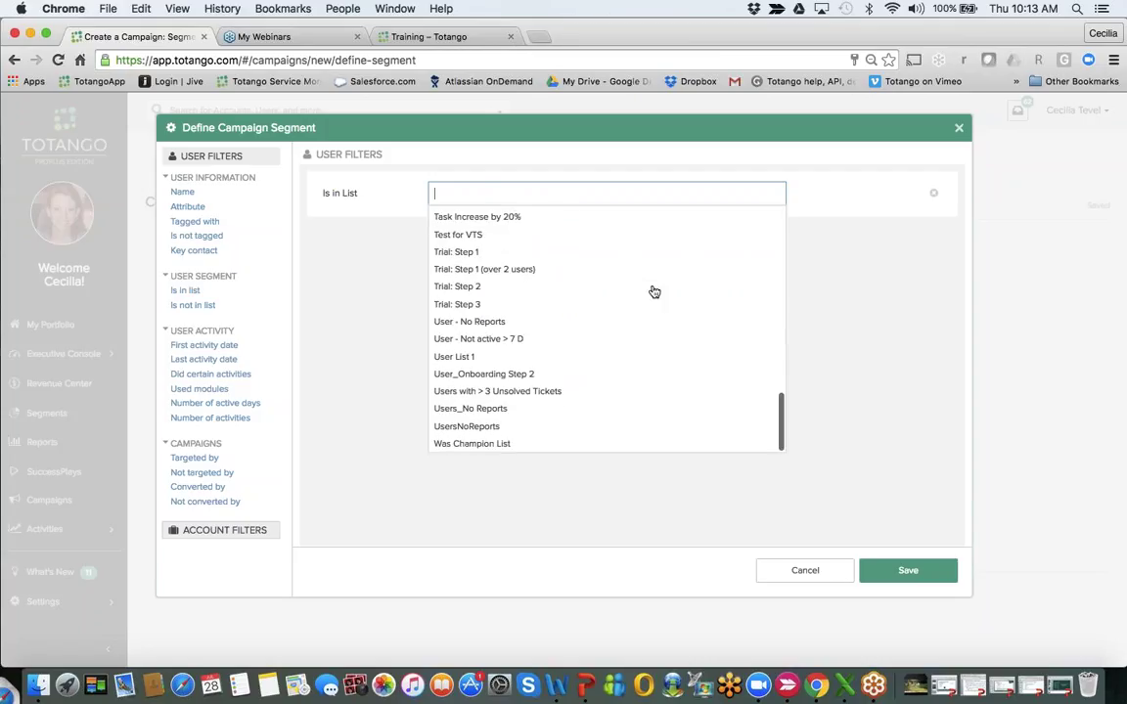
- Target users in the Champion Stops Using list, save the campaign segment and continue to the goal stage
{"action": "type", "text": "using"}
{"action": "key", "text": "BackSpace"}
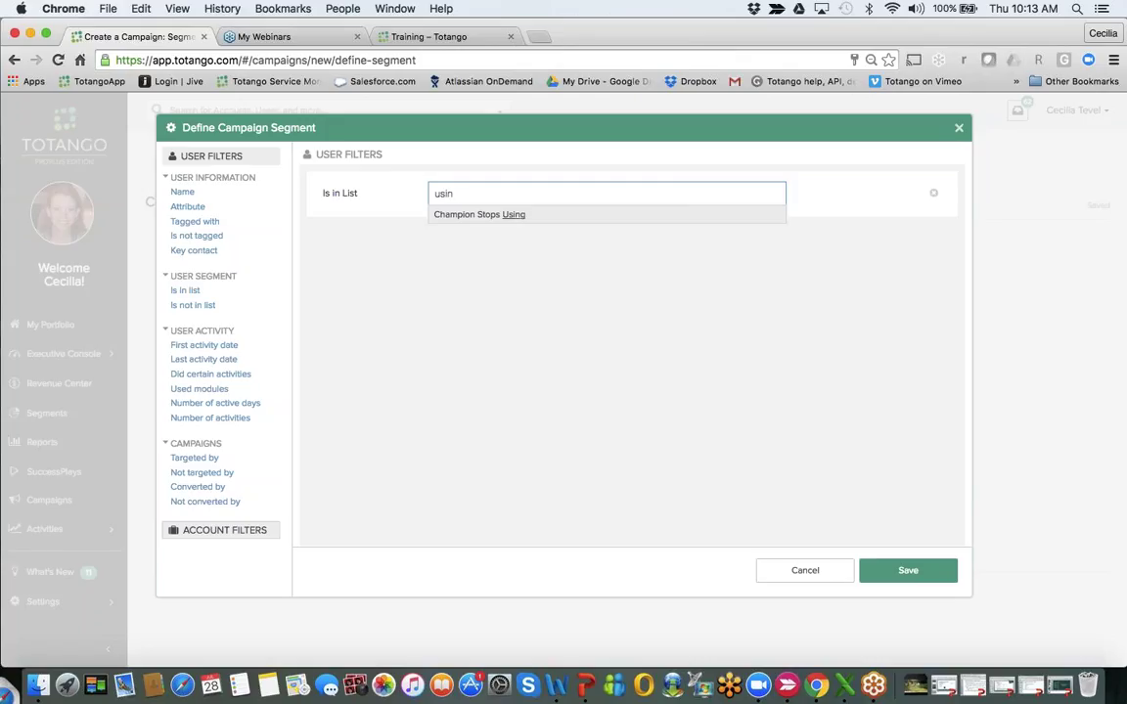
{"action": "key", "text": "Return"}
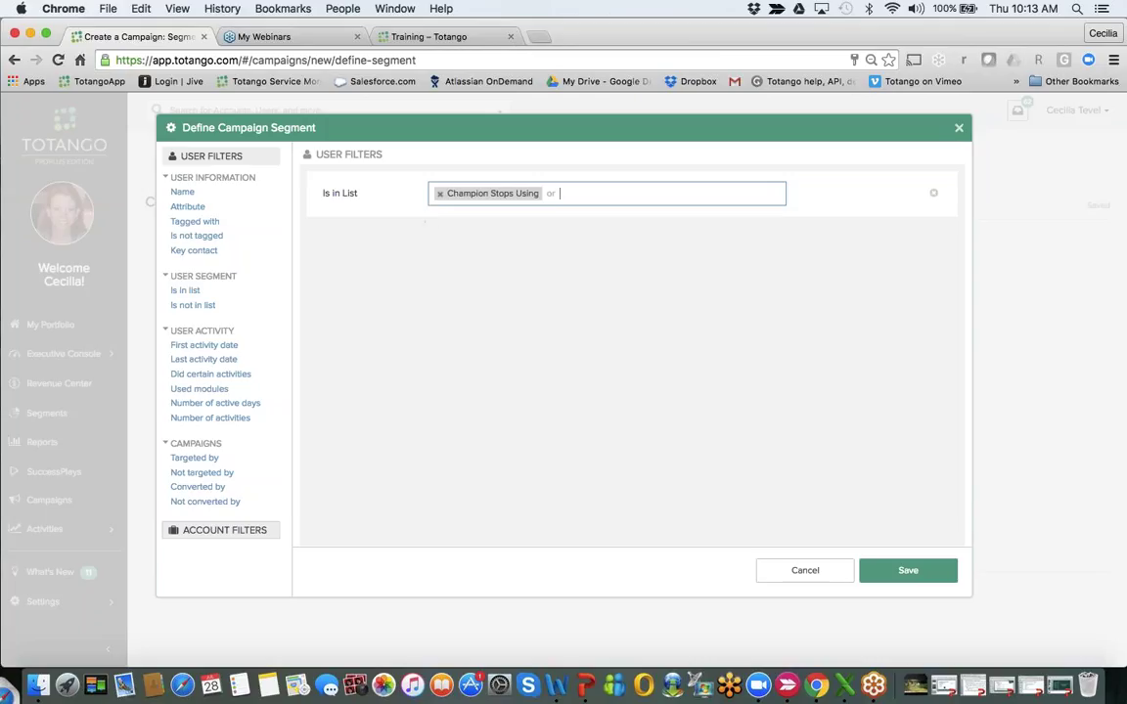
{"action": "left_click", "coordinate": [918, 571]}
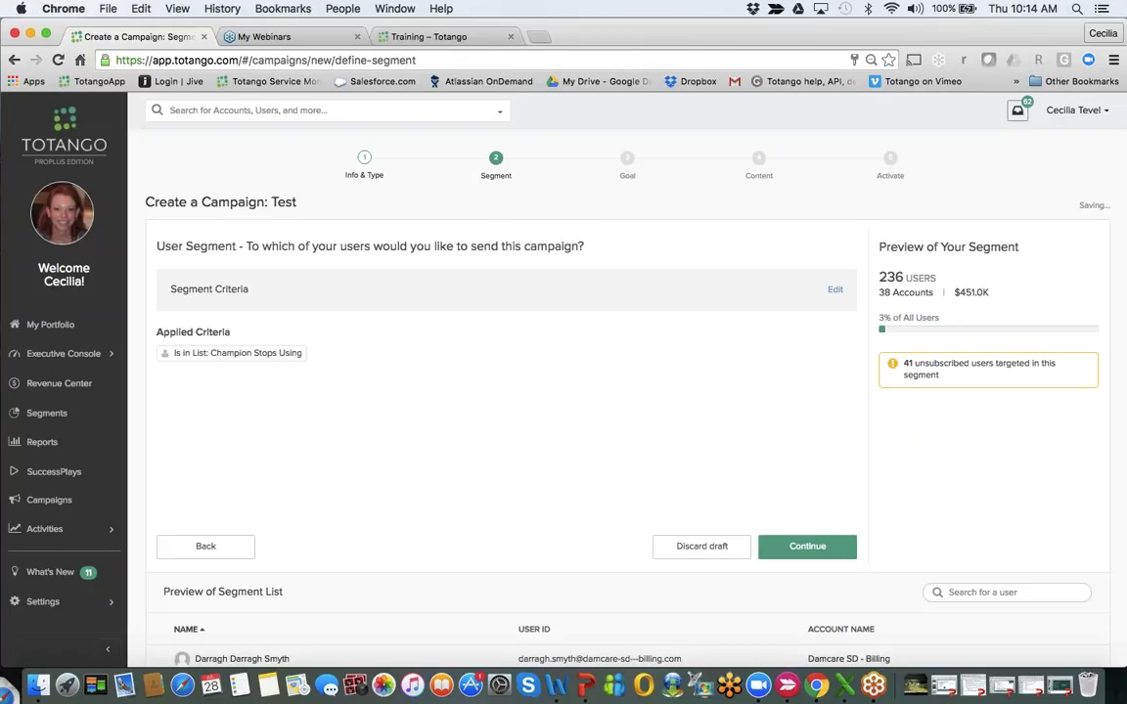
{"action": "scroll", "coordinate": [747, 472], "scroll_direction": "down", "scroll_amount": 3}
{"action": "left_click", "coordinate": [804, 405]}
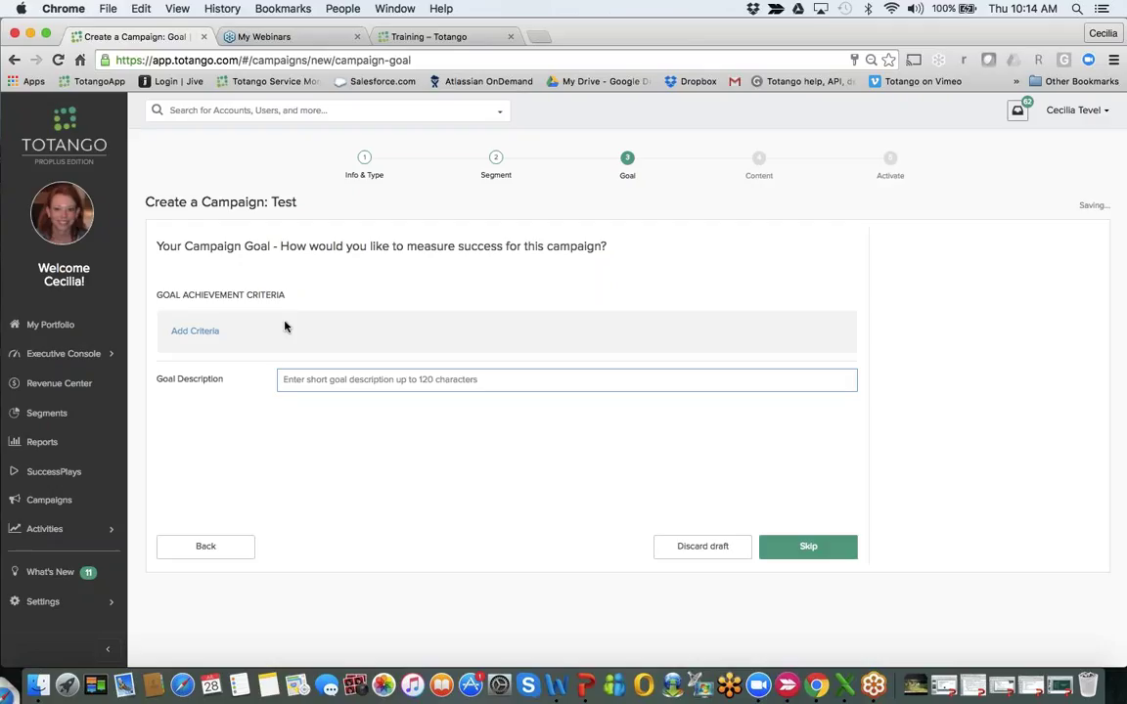
- Add a Used modules criterion for the Documents module to the campaign goal
{"action": "left_click", "coordinate": [196, 332]}
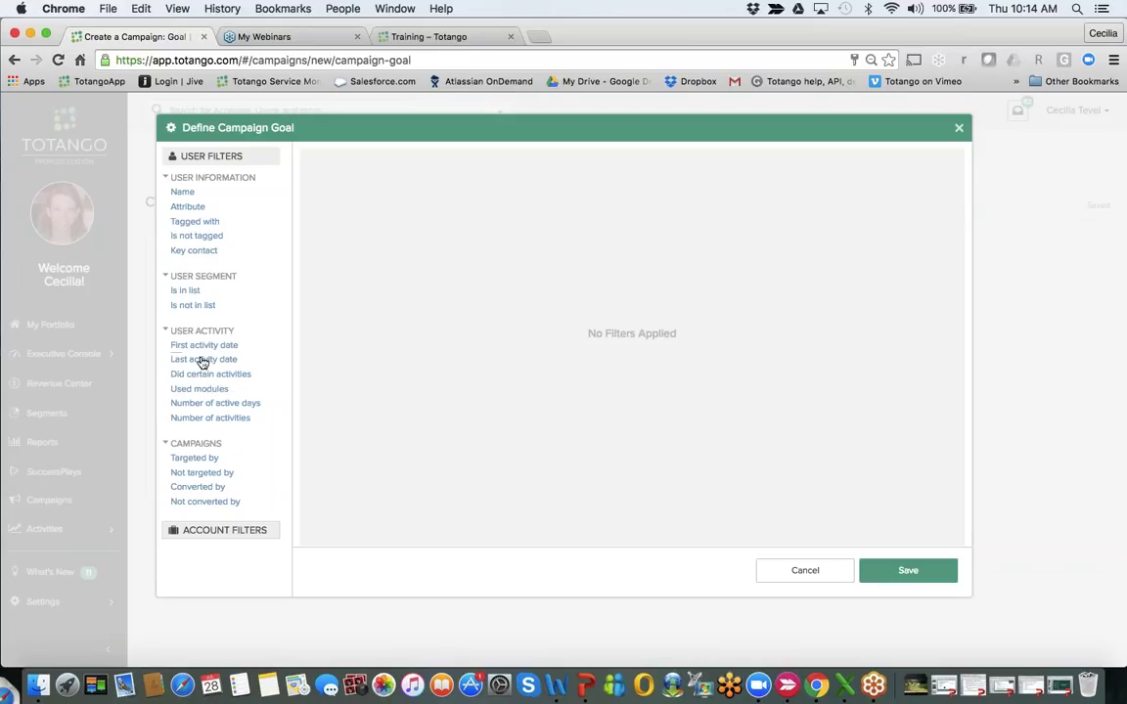
{"action": "left_click", "coordinate": [201, 390]}
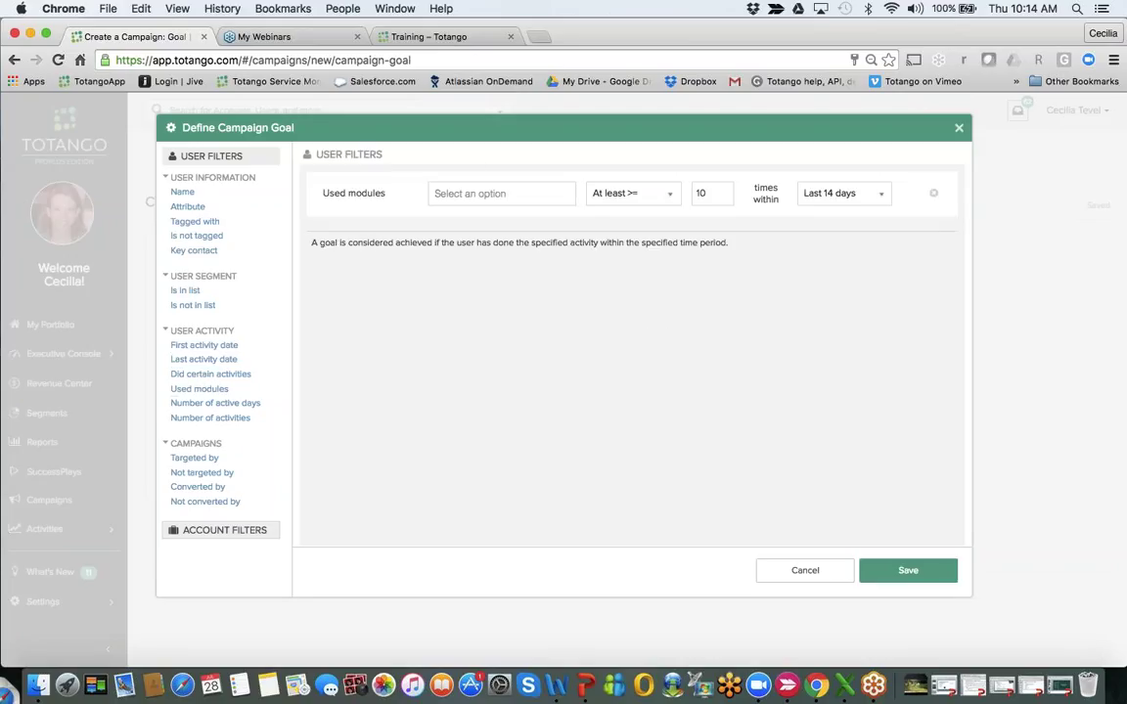
{"action": "left_click", "coordinate": [478, 193]}
{"action": "type", "text": "doc"}
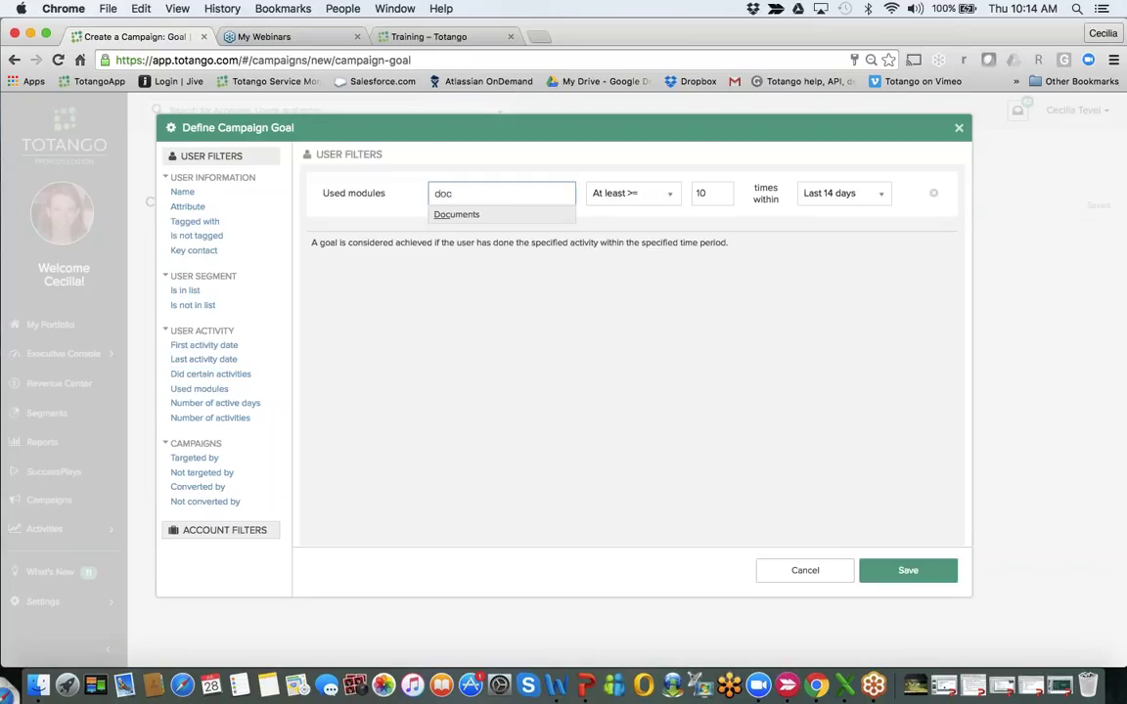
{"action": "left_click", "coordinate": [481, 215]}
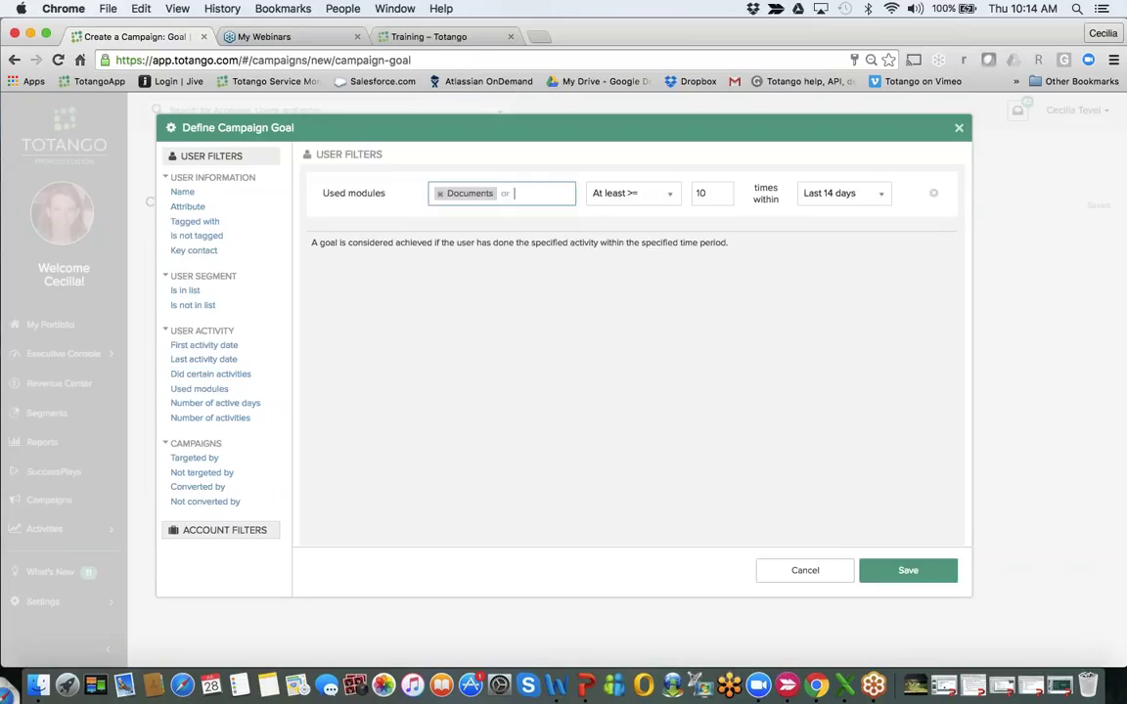
- Require the Documents module to be used at least 2 times within the last 14 days and save the goal criteria
{"action": "left_click", "coordinate": [624, 199]}
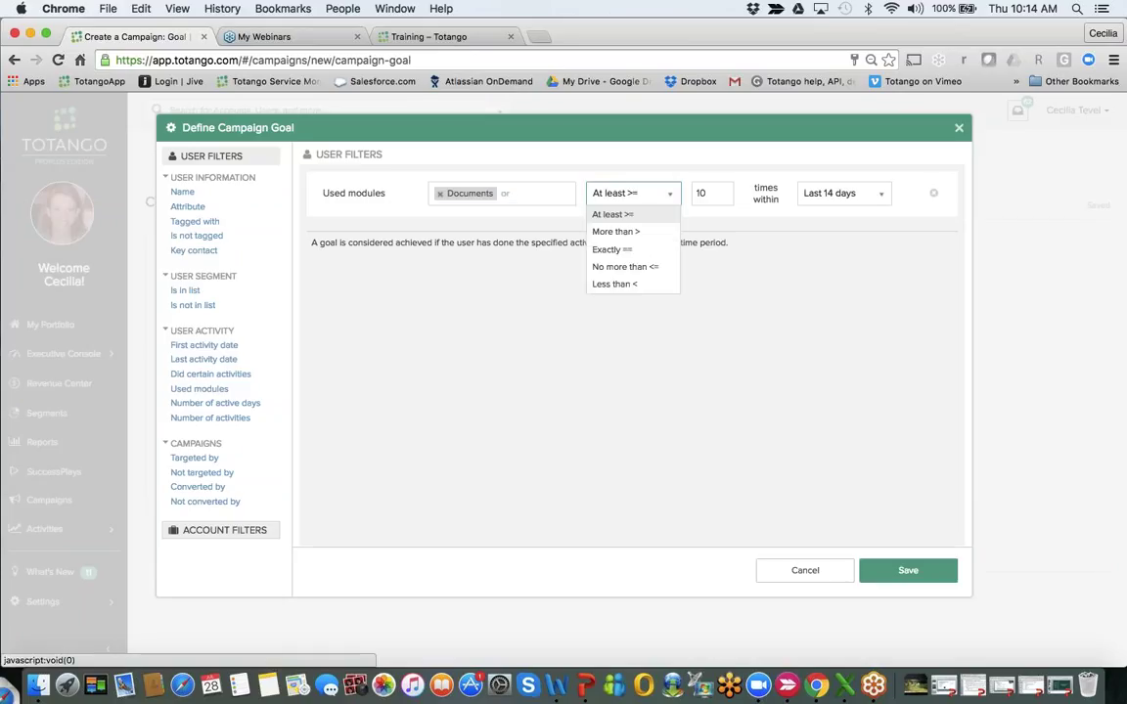
{"action": "left_click", "coordinate": [771, 259]}
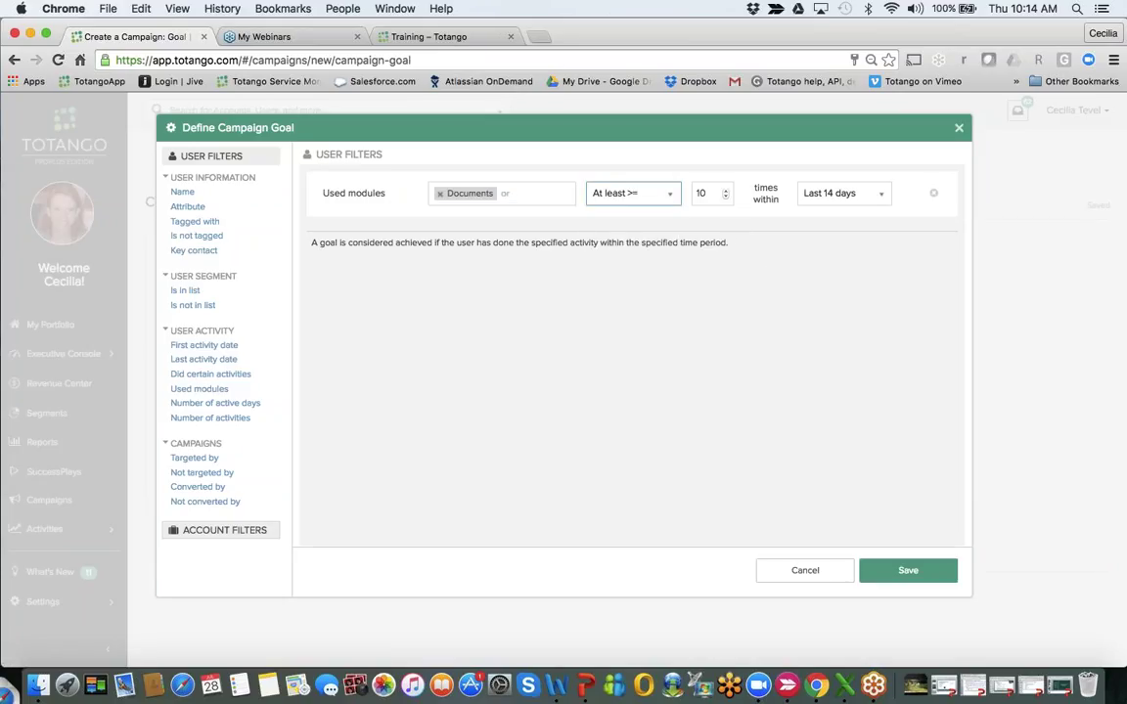
{"action": "key", "text": "Tab"}
{"action": "type", "text": "2"}
{"action": "key", "text": "Tab"}
{"action": "left_click", "coordinate": [844, 192]}
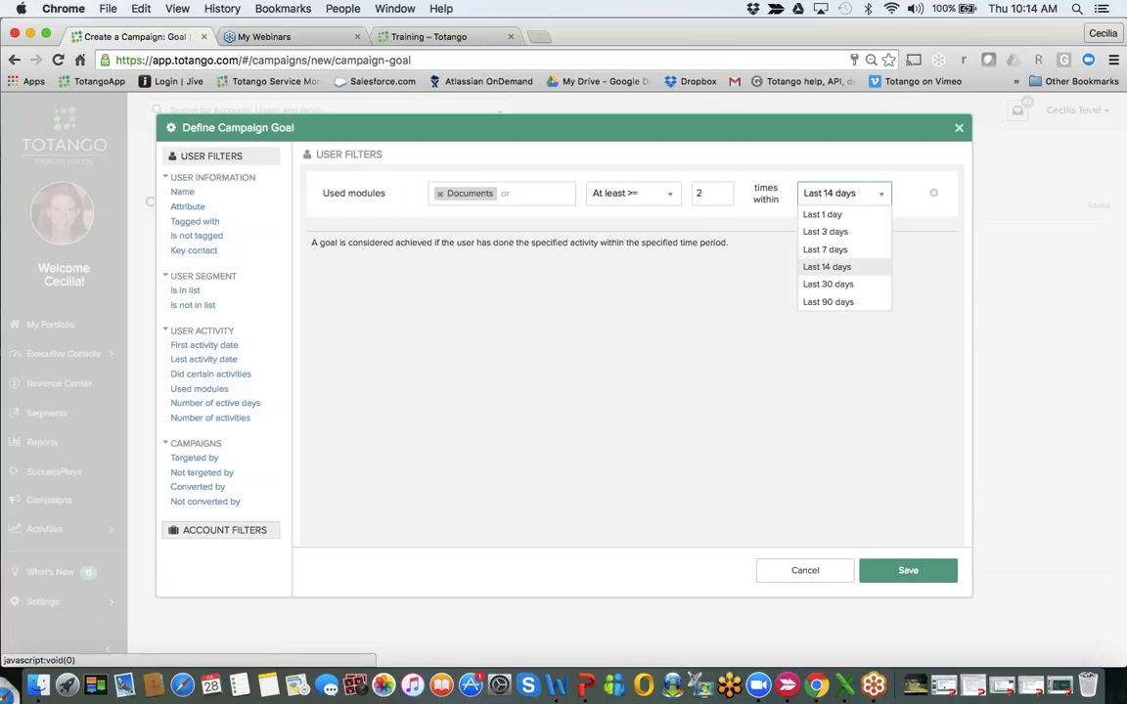
{"action": "left_click", "coordinate": [846, 264]}
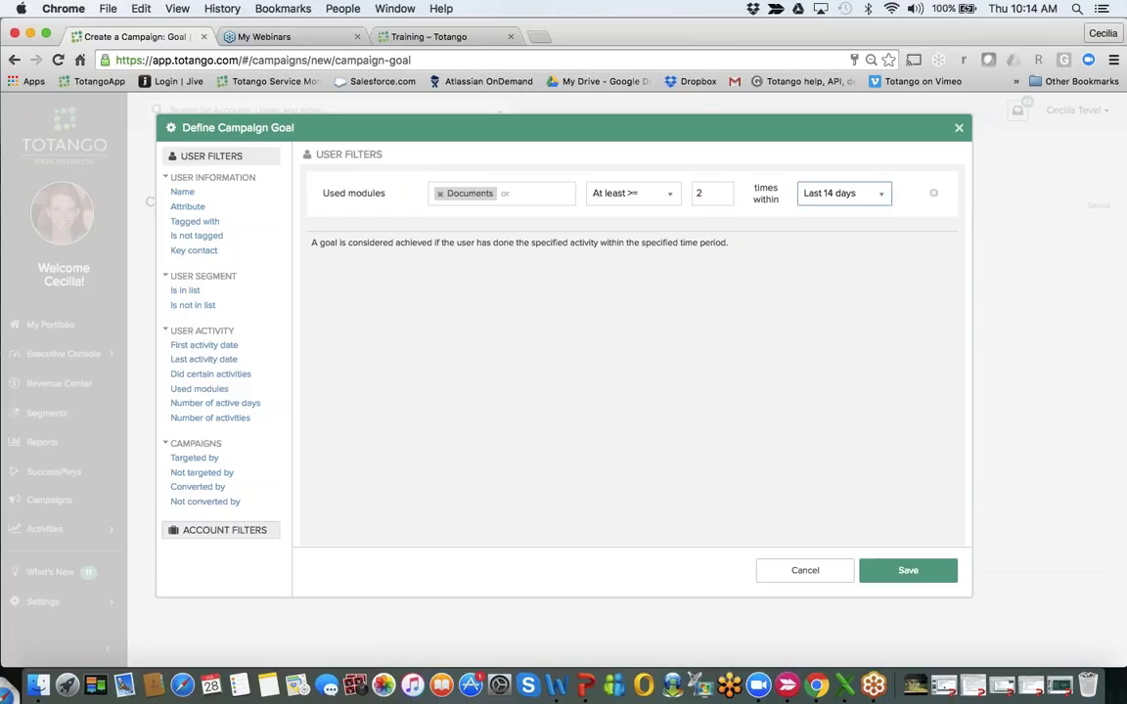
{"action": "left_click", "coordinate": [913, 572]}
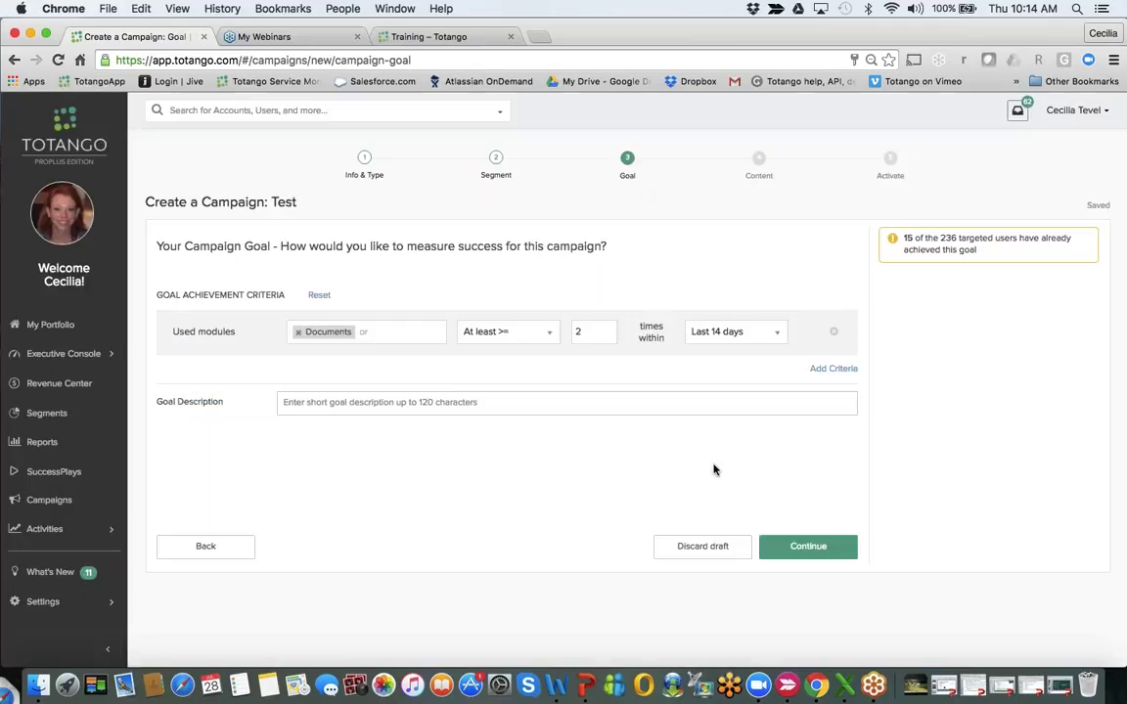
- Enter the goal description "Using documents" and continue to the campaign content
{"action": "left_click", "coordinate": [446, 400]}
{"action": "type", "text": "Using "}
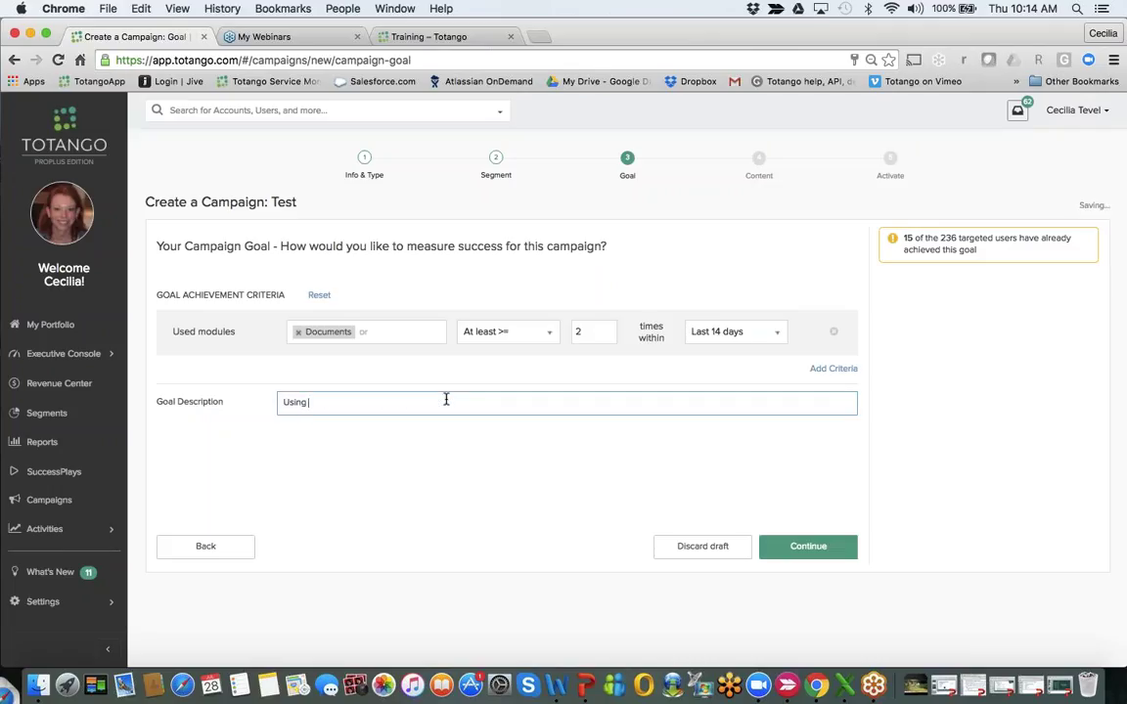
{"action": "type", "text": "documents"}
{"action": "left_click", "coordinate": [797, 548]}
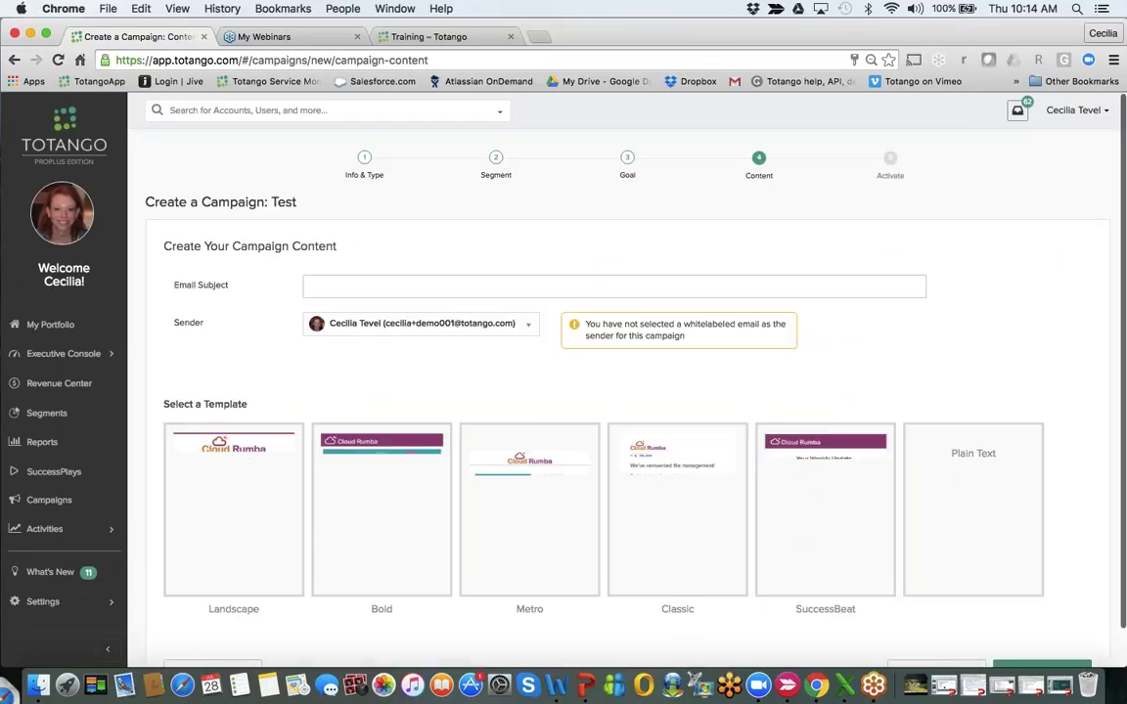
- Set up the campaign email with the subject "Test", Success Manager as the sender and the Plain Text template
{"action": "type", "text": "Test"}
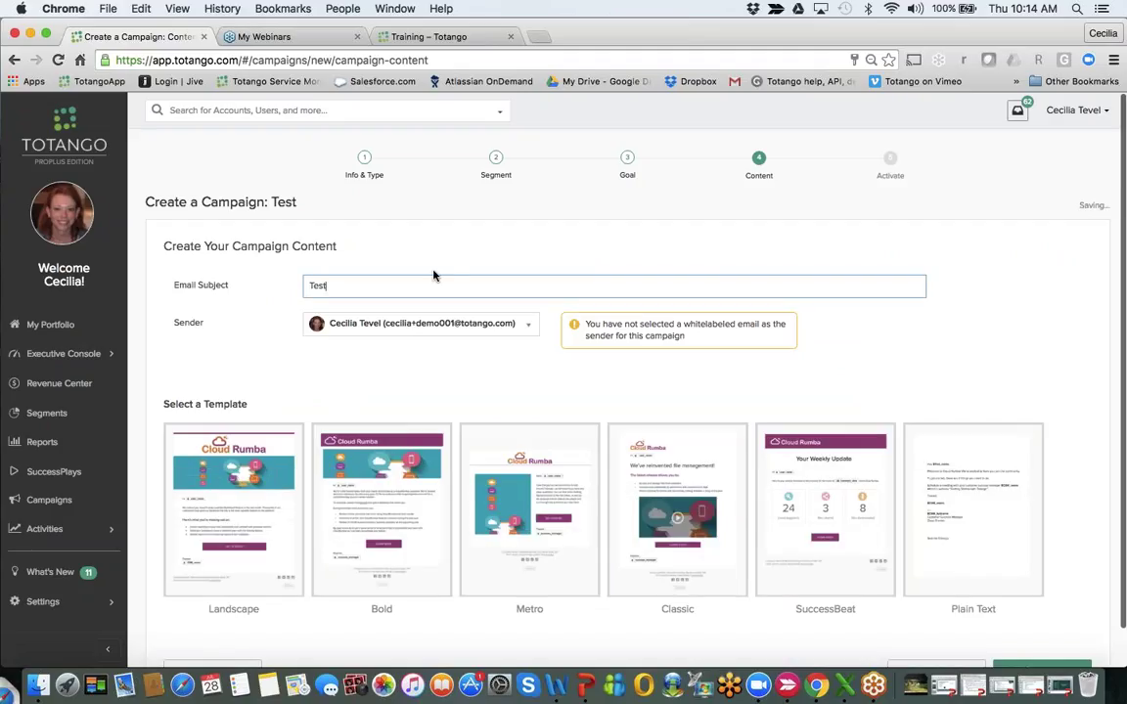
{"action": "left_click", "coordinate": [452, 326]}
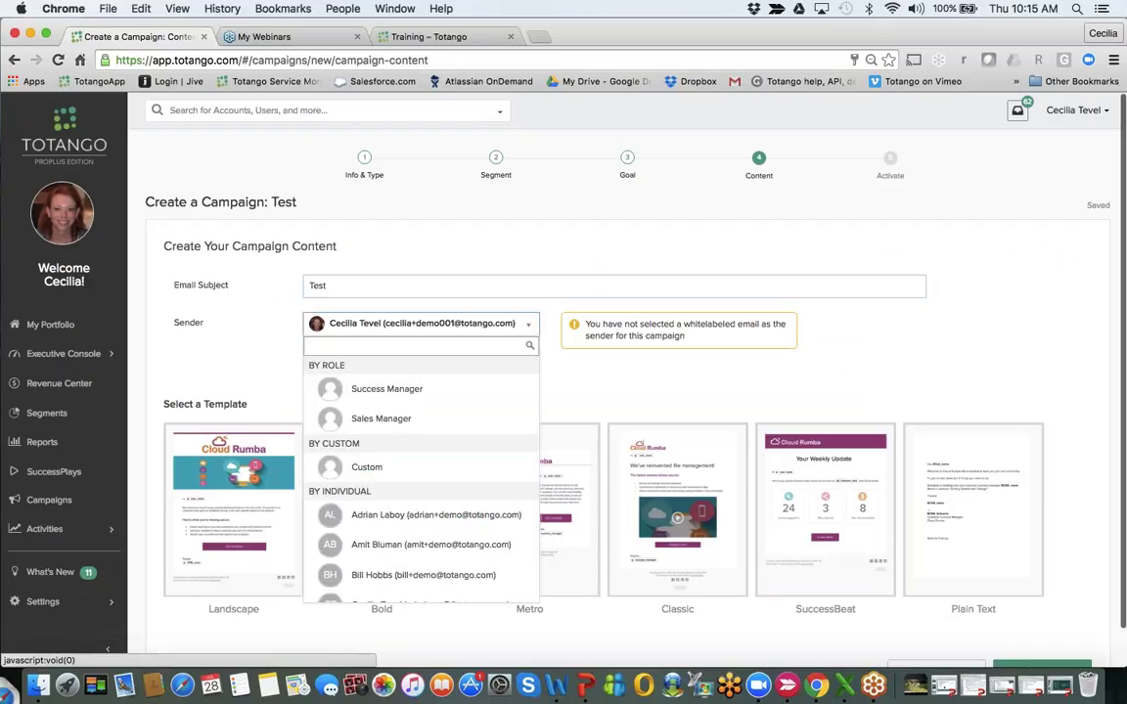
{"action": "left_click", "coordinate": [451, 391]}
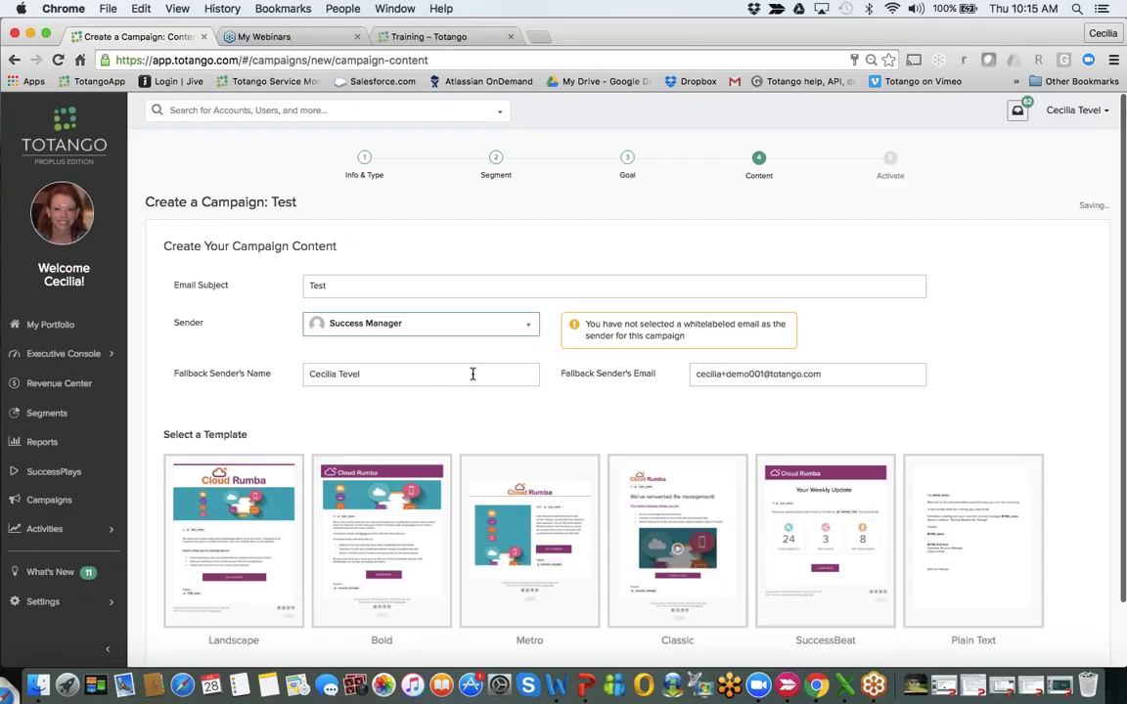
{"action": "scroll", "coordinate": [472, 373], "scroll_direction": "down", "scroll_amount": 2}
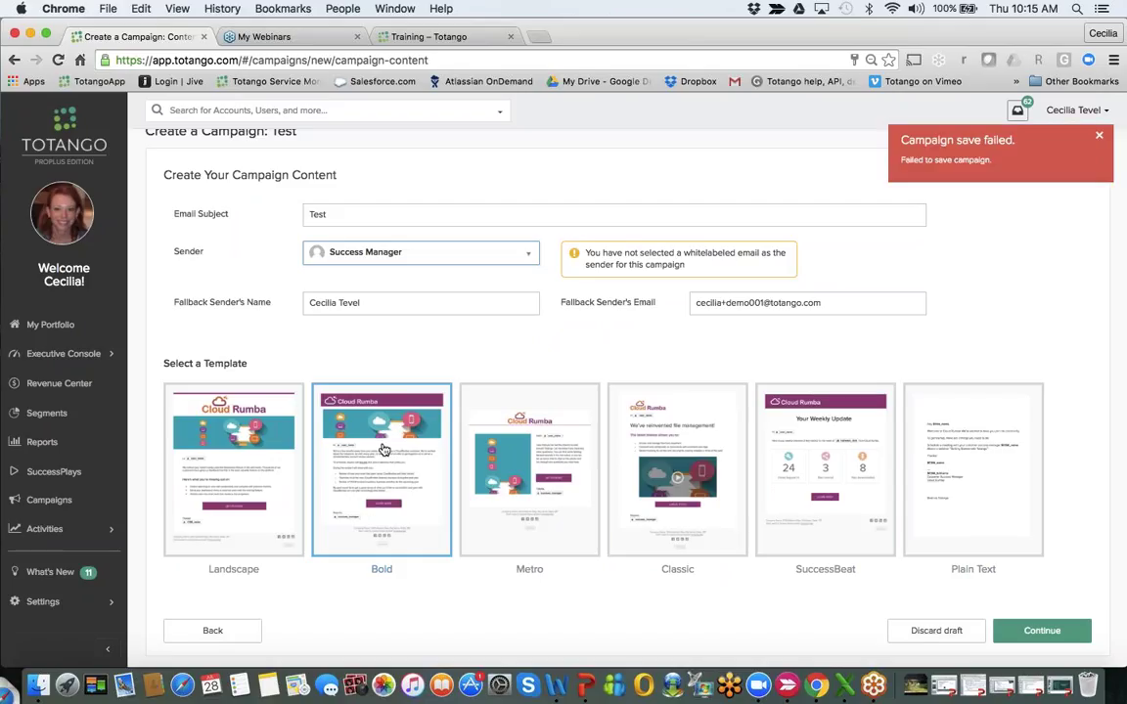
{"action": "left_click", "coordinate": [956, 465]}
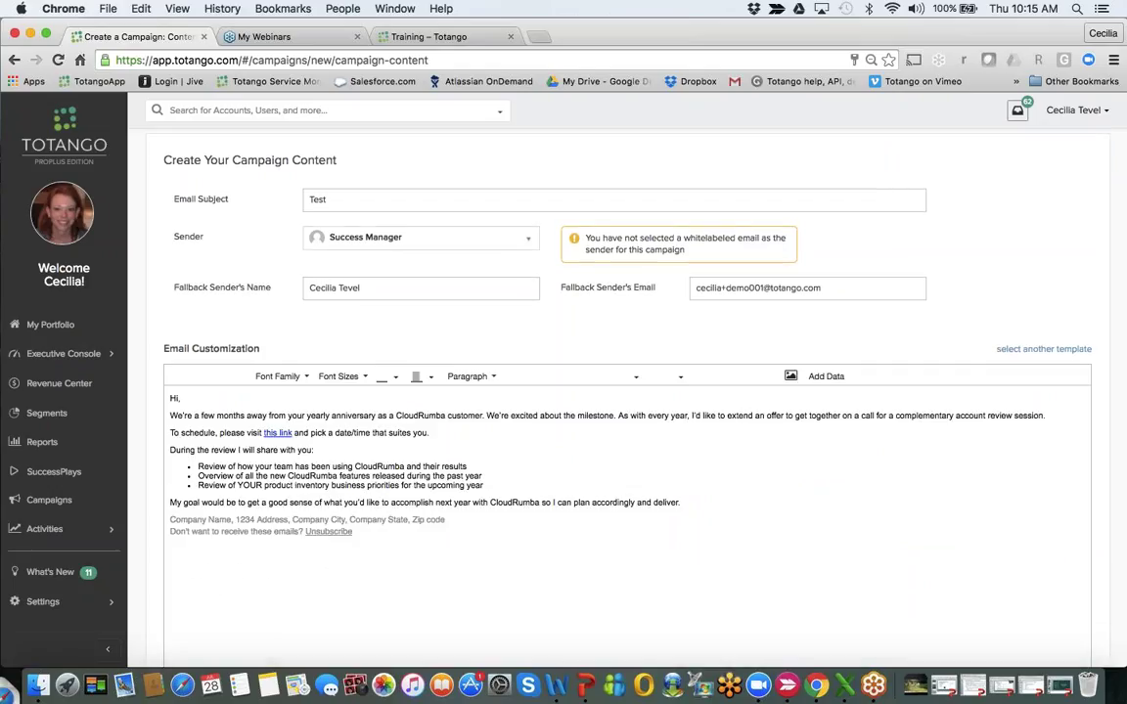
- Insert the firstName data field after "Hi" in the email greeting, with the fallback "There"
{"action": "left_click", "coordinate": [176, 400]}
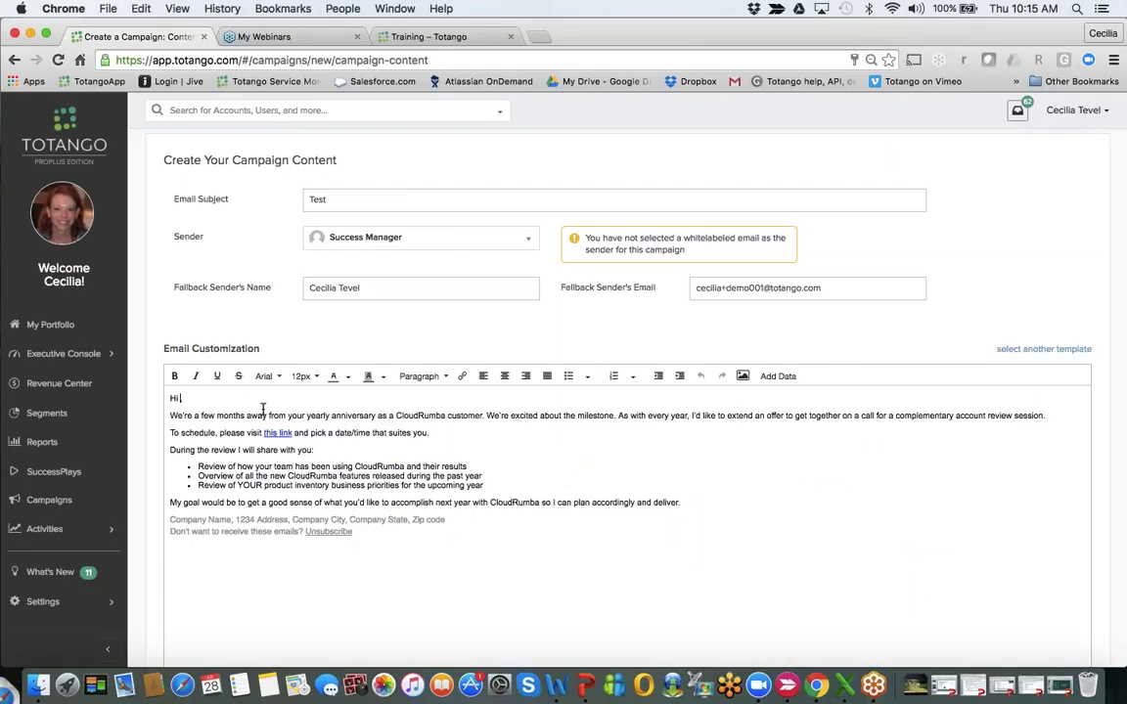
{"action": "left_click", "coordinate": [779, 380]}
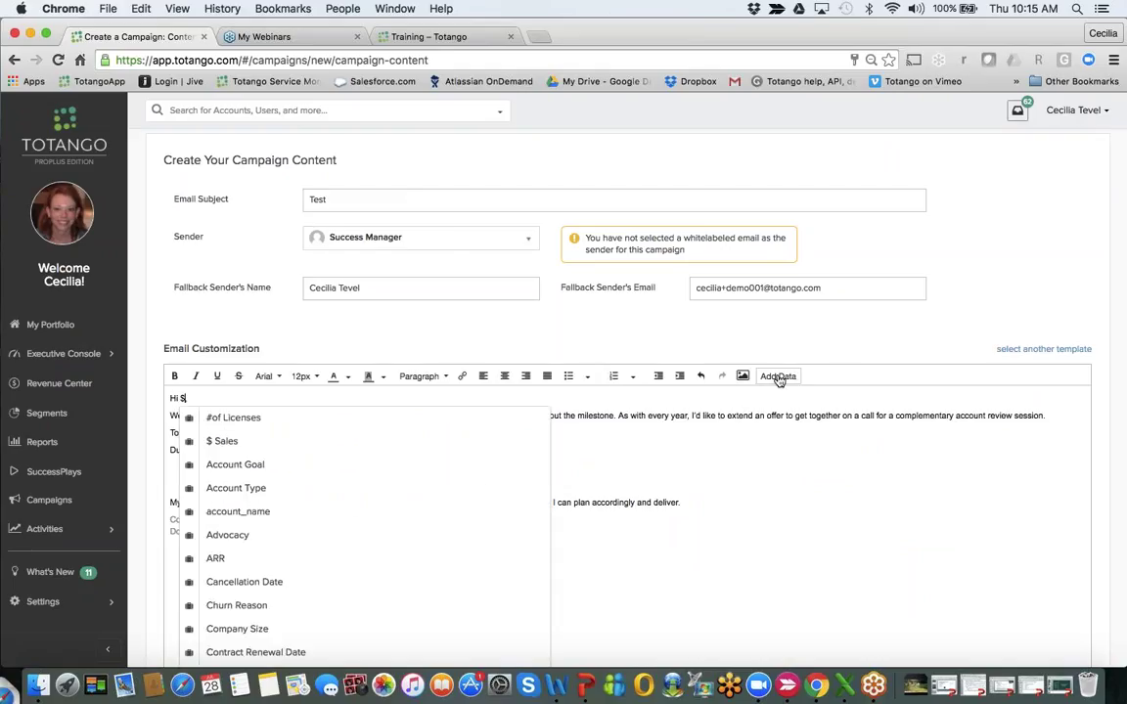
{"action": "type", "text": "fir,"}
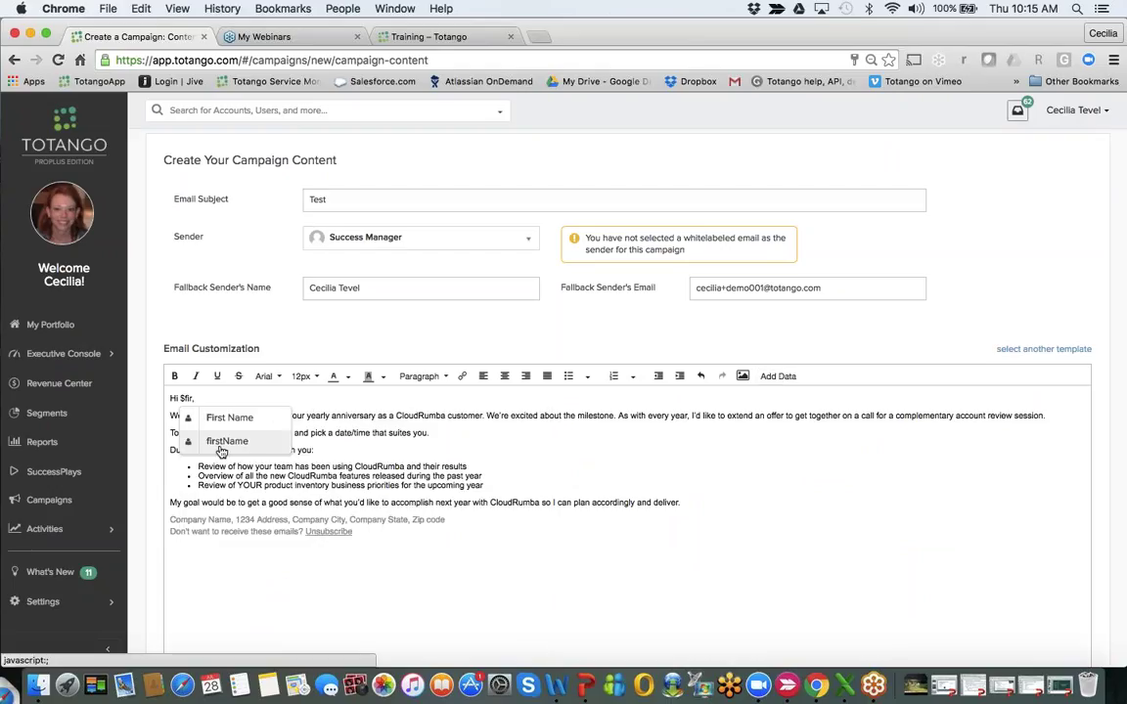
{"action": "left_click", "coordinate": [223, 444]}
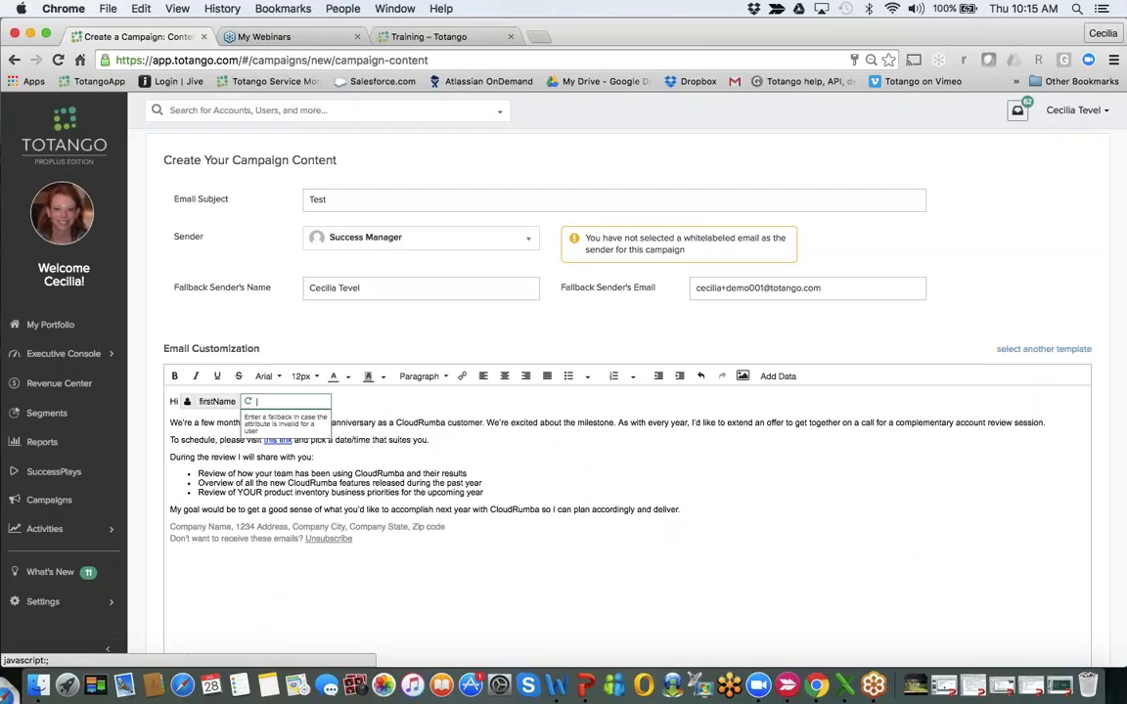
{"action": "type", "text": "There"}
{"action": "key", "text": "Return"}
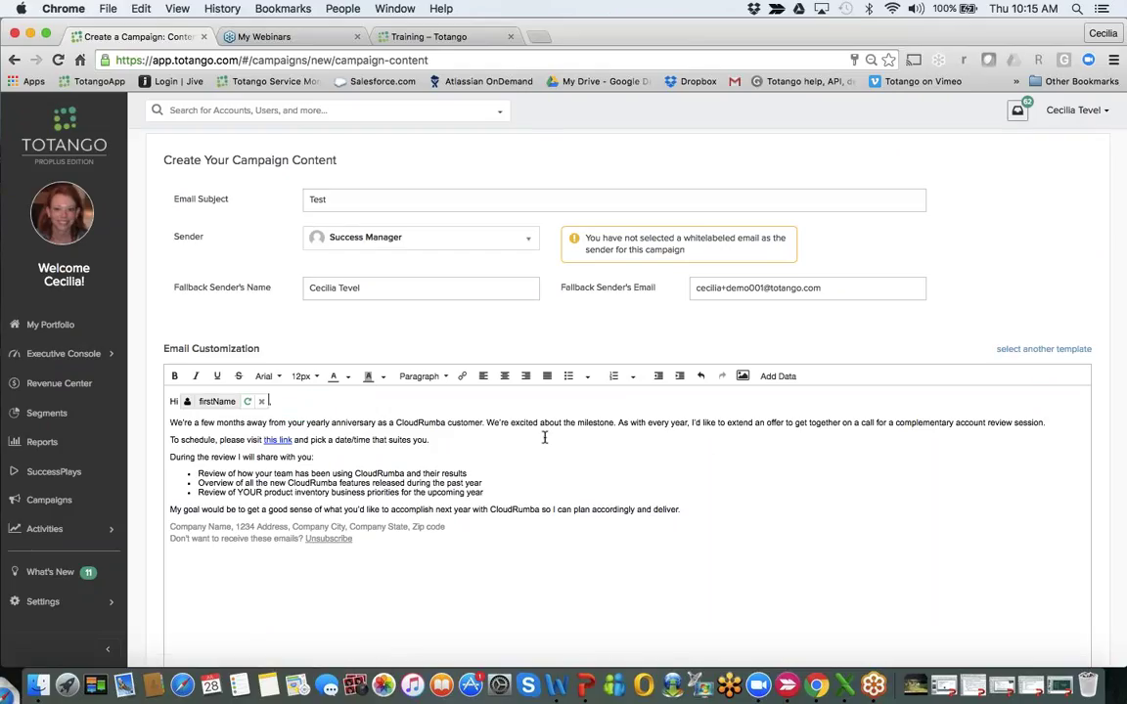
- Insert the Account Type data field without a fallback on a new line below the email's first paragraph
{"action": "left_click", "coordinate": [1061, 422]}
{"action": "key", "text": "Return"}
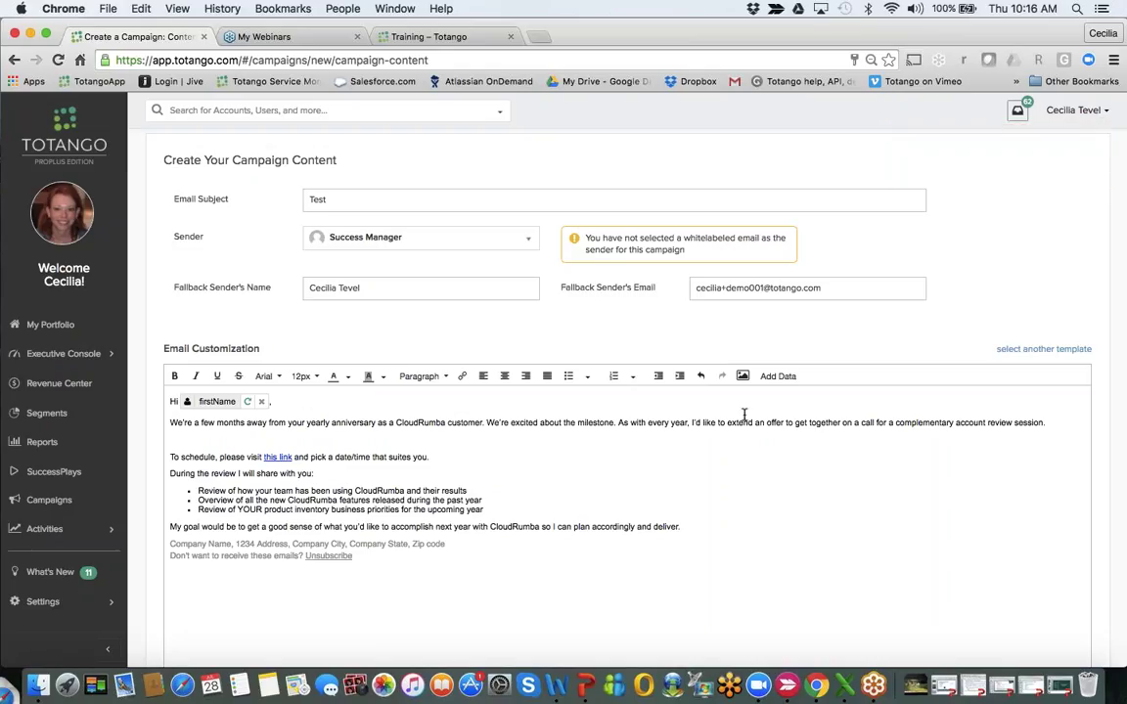
{"action": "left_click", "coordinate": [780, 377]}
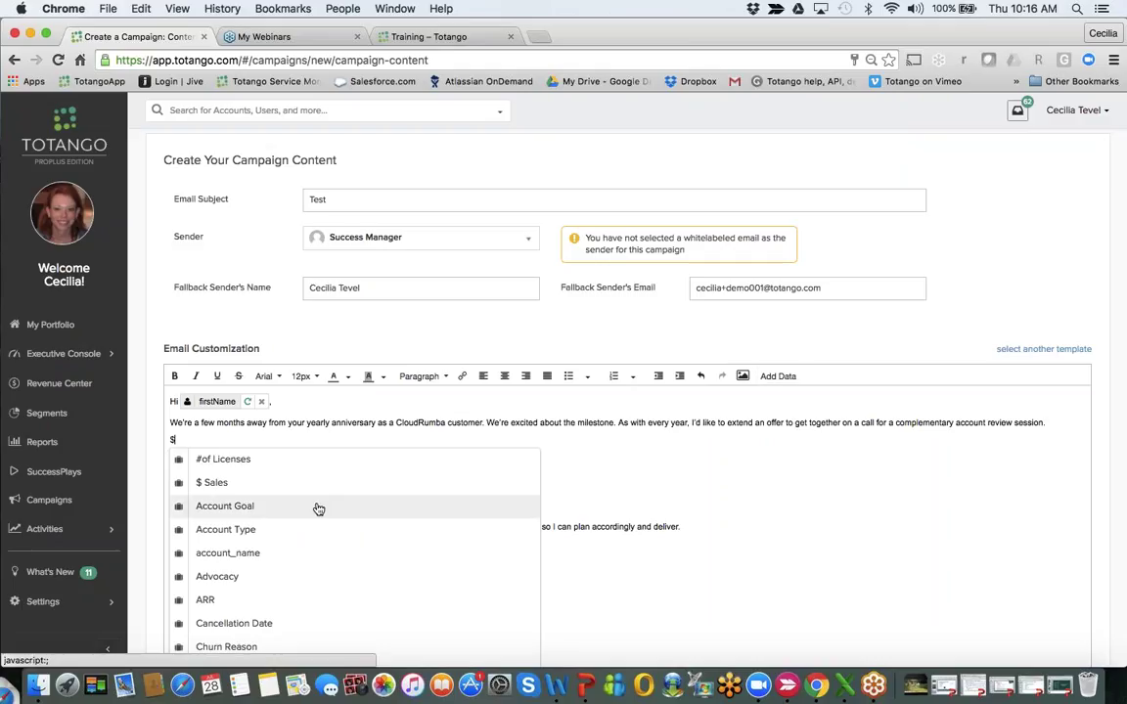
{"action": "left_click", "coordinate": [226, 530]}
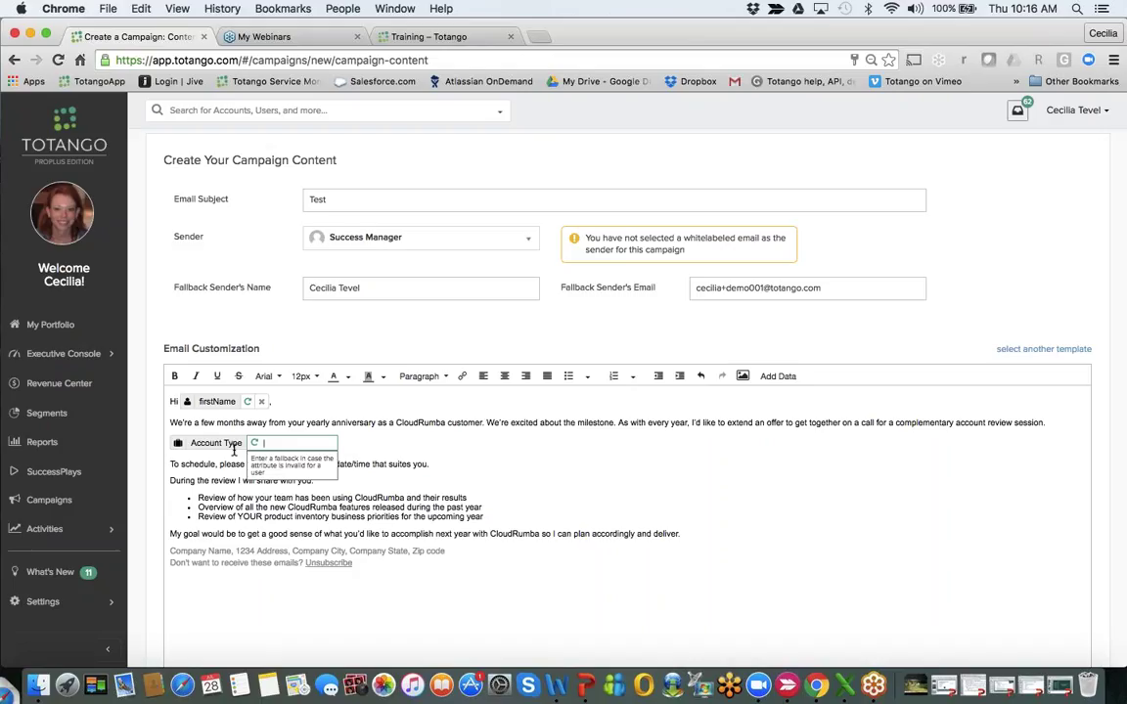
{"action": "left_click", "coordinate": [479, 463]}
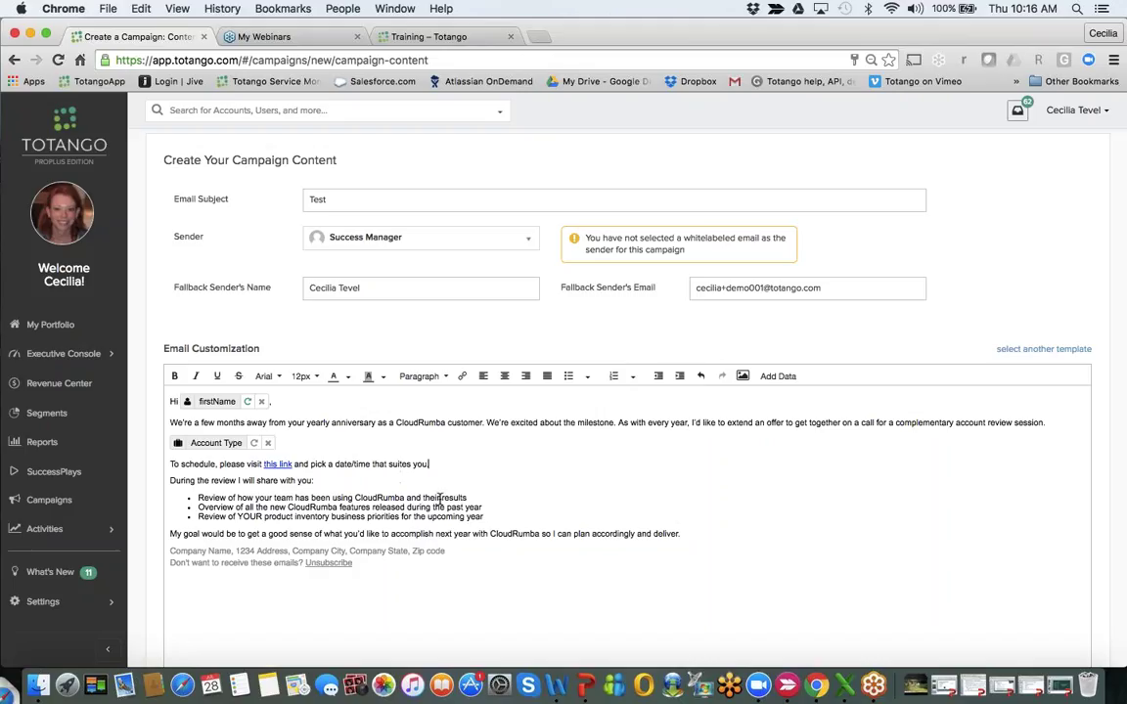
- Check the targeting notices below the email content and continue to the campaign's activation summary
{"action": "scroll", "coordinate": [400, 477], "scroll_direction": "down", "scroll_amount": 1}
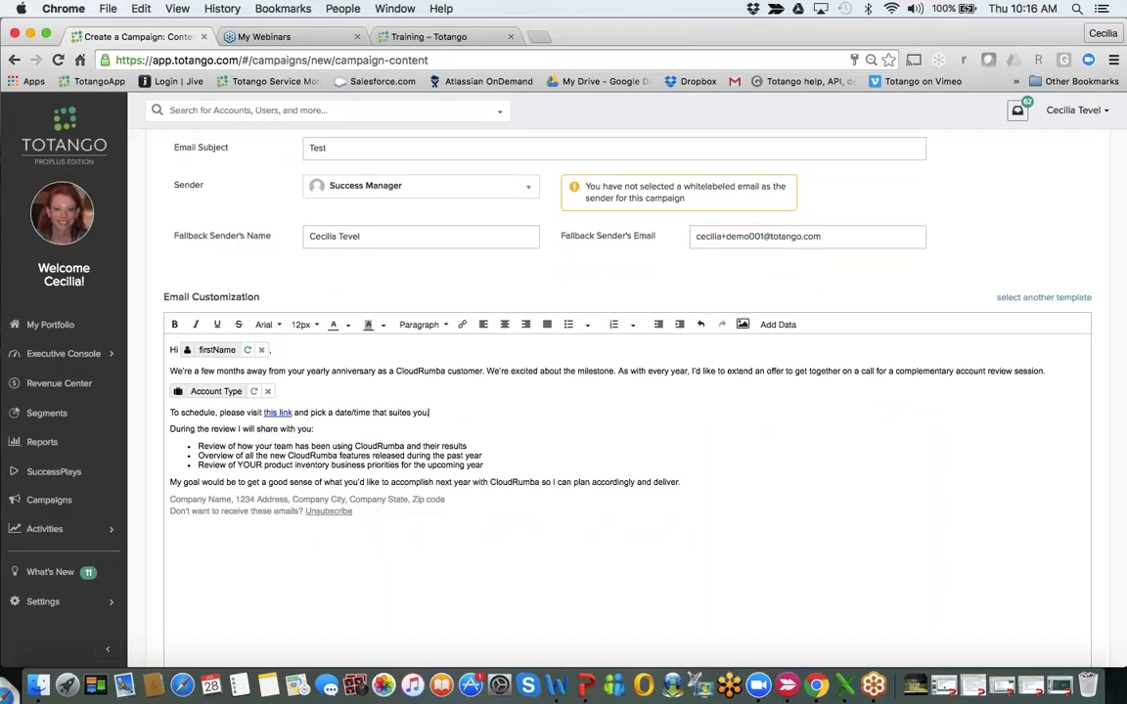
{"action": "scroll", "coordinate": [627, 411], "scroll_direction": "down", "scroll_amount": 5}
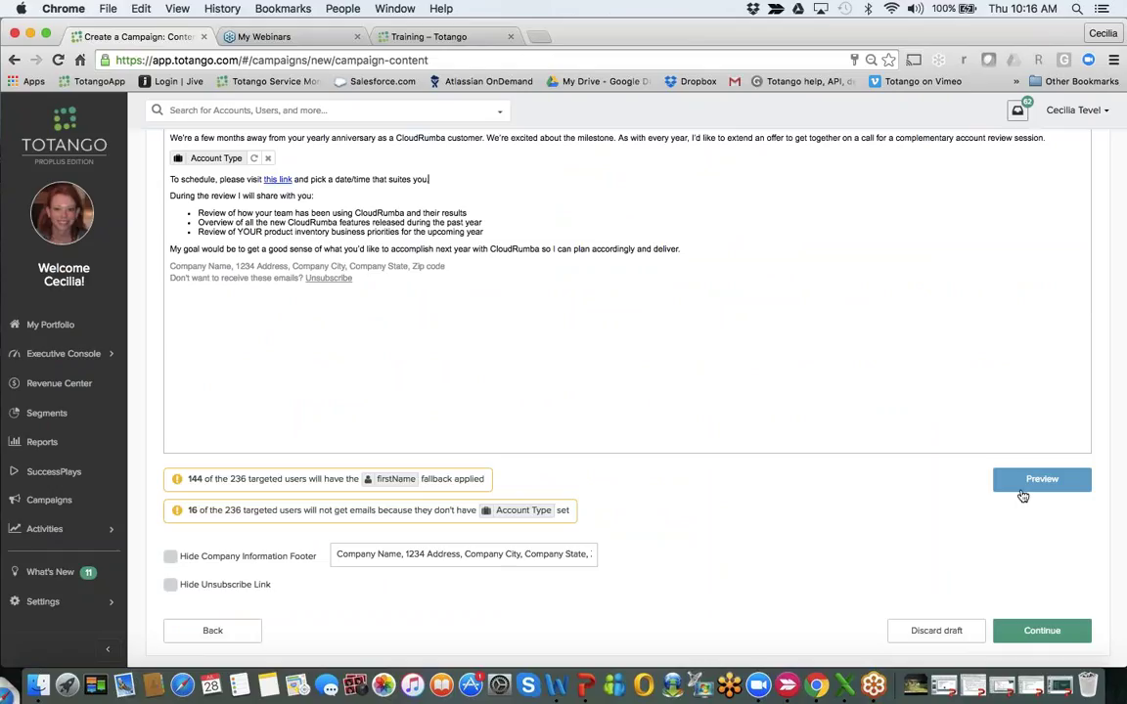
{"action": "scroll", "coordinate": [863, 403], "scroll_direction": "up", "scroll_amount": 3}
{"action": "scroll", "coordinate": [863, 402], "scroll_direction": "down", "scroll_amount": 3}
{"action": "left_click", "coordinate": [1018, 629]}
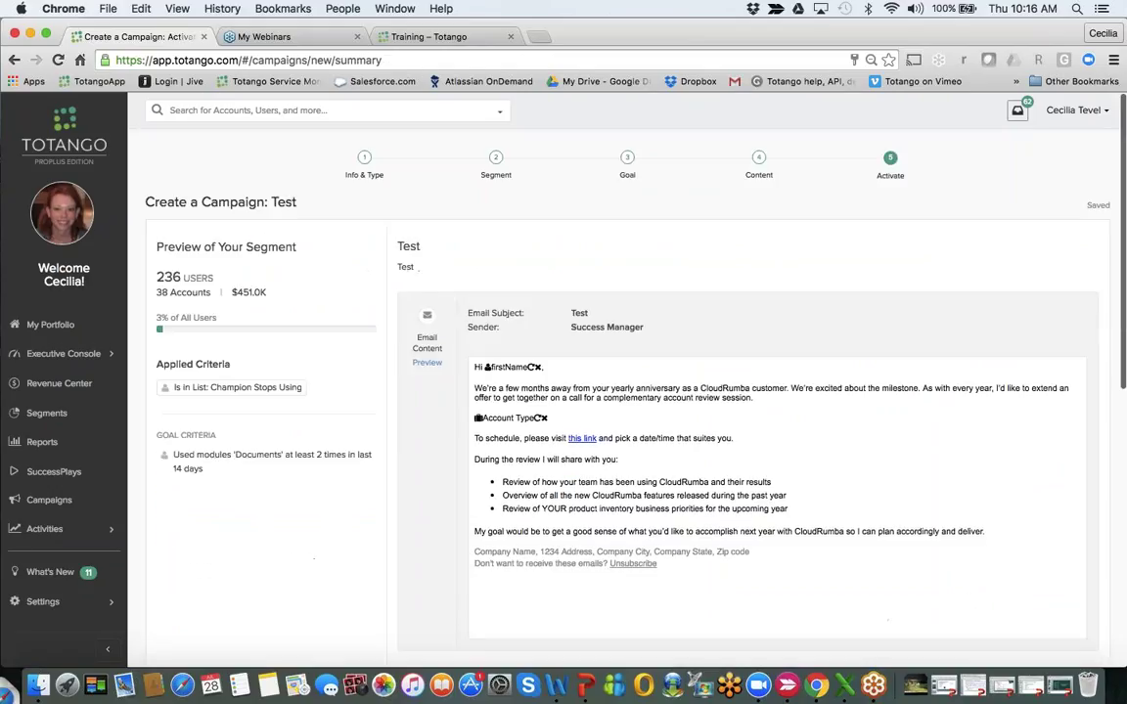
- Set the campaign schedule to Once (Schedule for later)
{"action": "scroll", "coordinate": [891, 415], "scroll_direction": "down", "scroll_amount": 2}
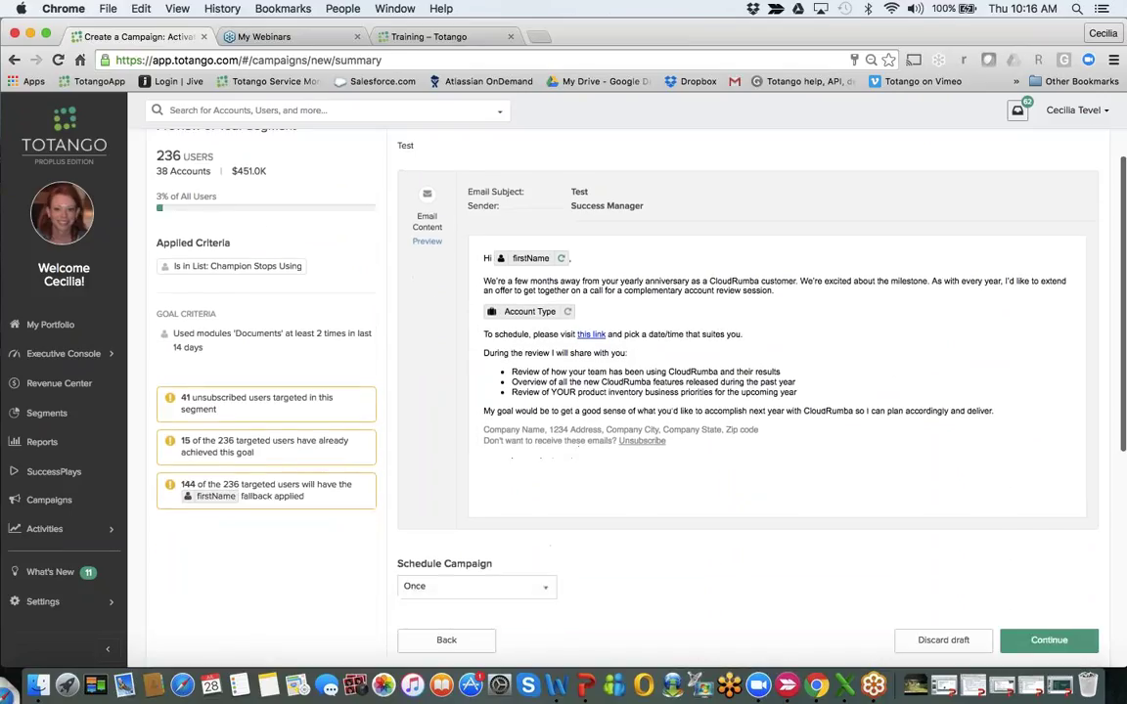
{"action": "scroll", "coordinate": [573, 358], "scroll_direction": "down", "scroll_amount": 3}
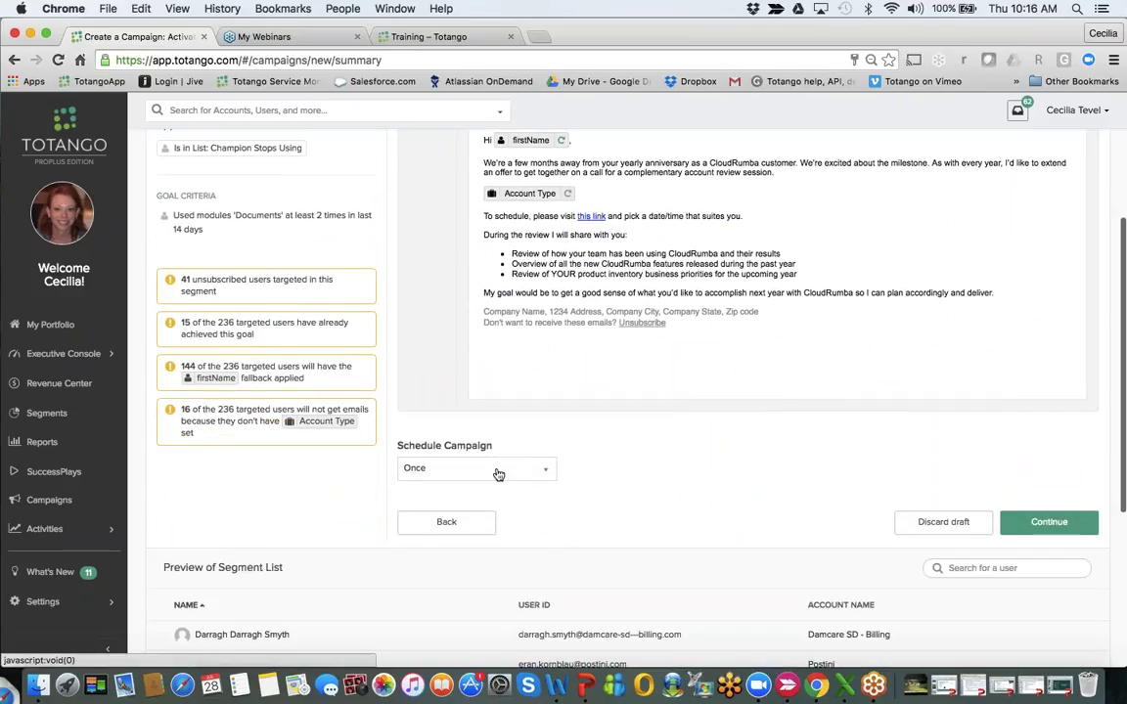
{"action": "left_click", "coordinate": [496, 470]}
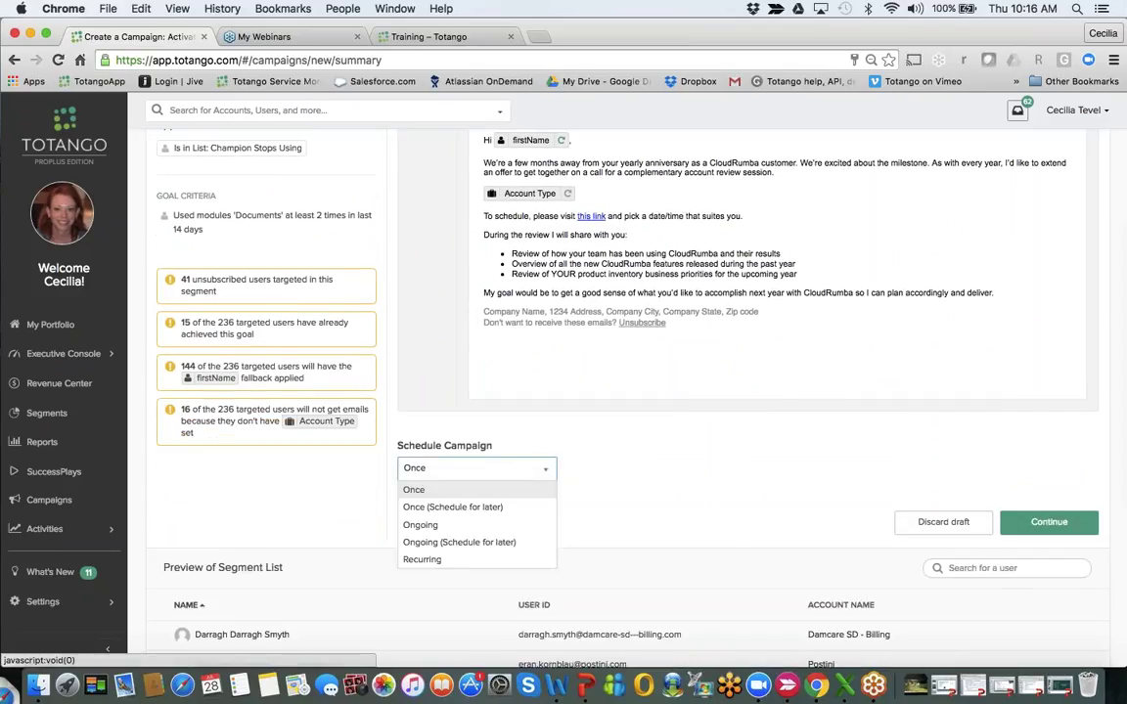
{"action": "left_click", "coordinate": [494, 510]}
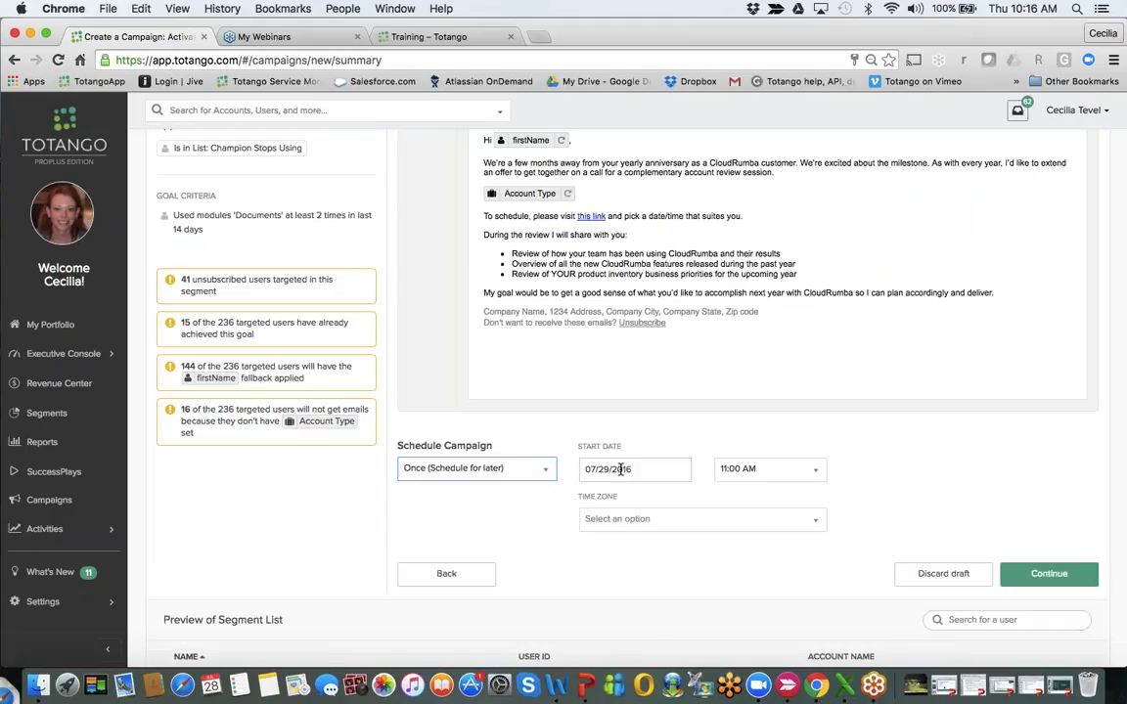
- Set the campaign schedule to Ongoing (Schedule for later) and try to continue with the activation
{"action": "left_click", "coordinate": [515, 469]}
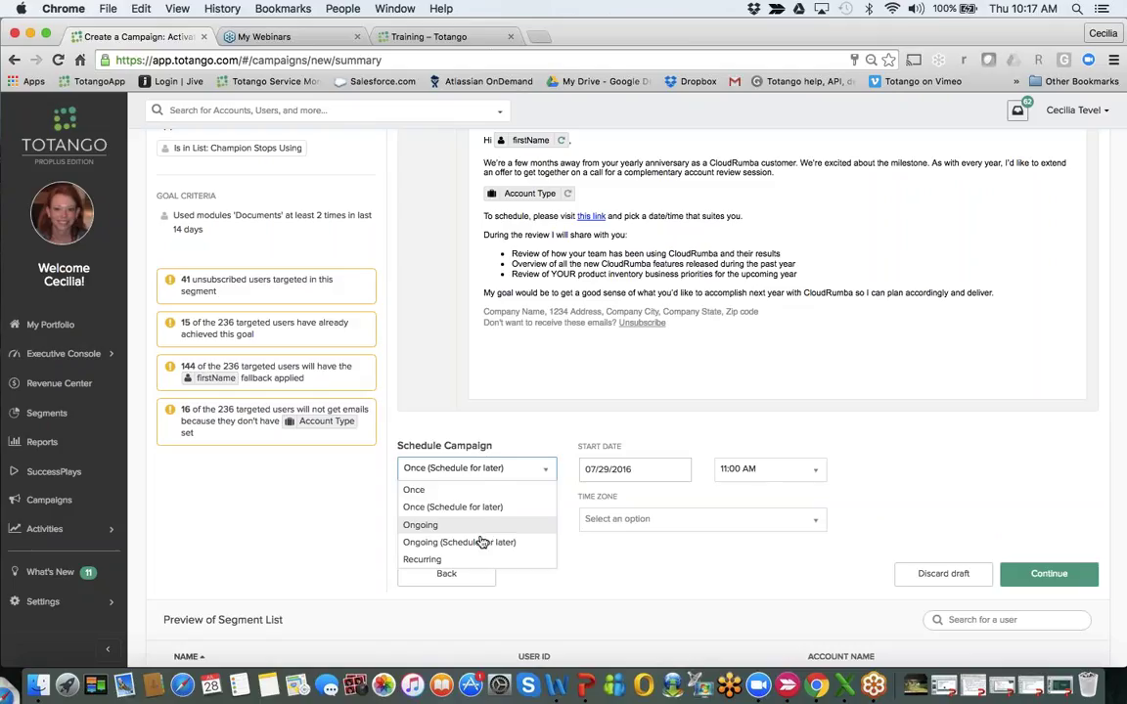
{"action": "left_click", "coordinate": [479, 542]}
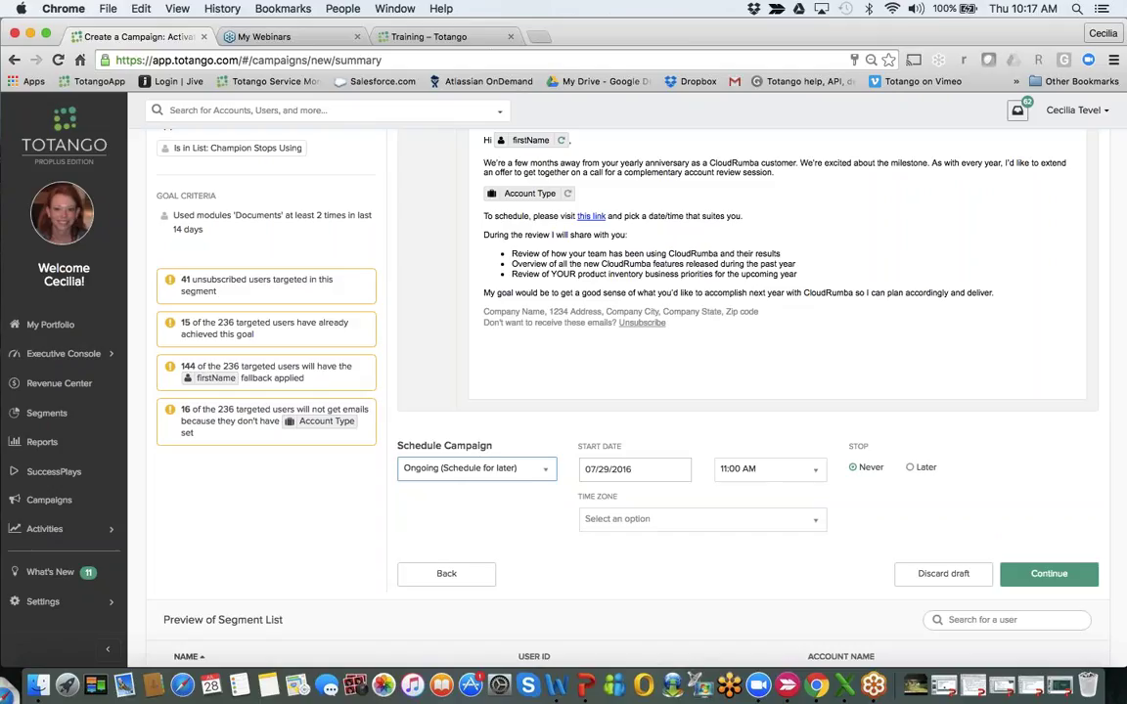
{"action": "left_click", "coordinate": [465, 468]}
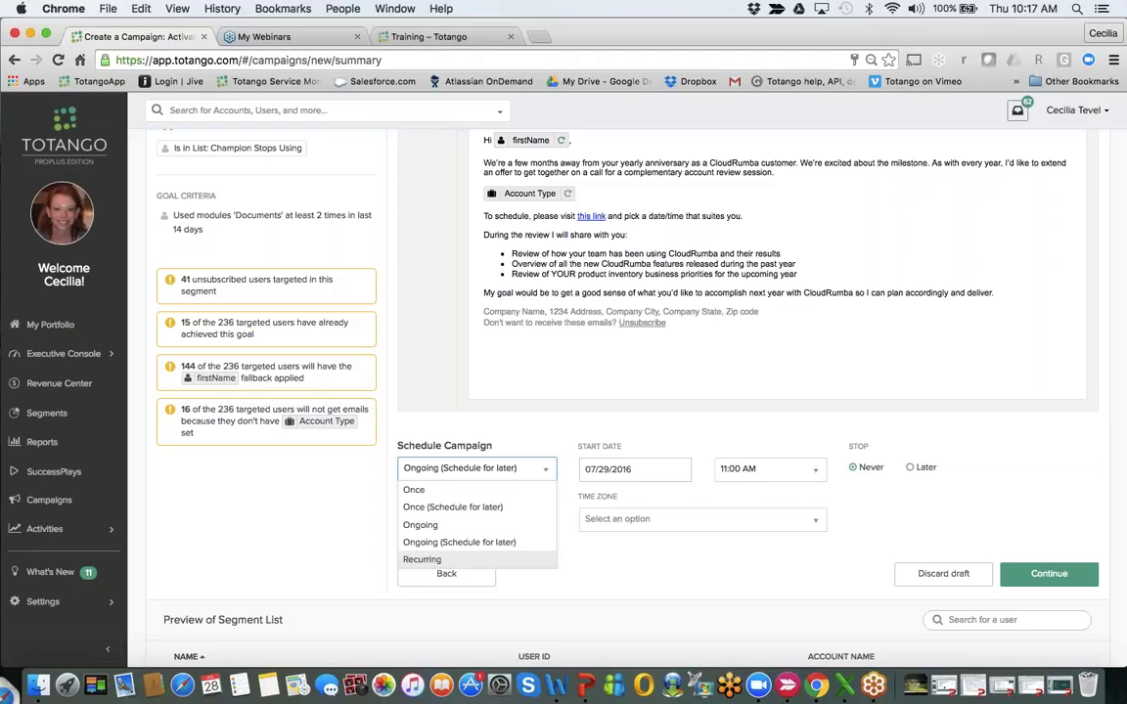
{"action": "left_click", "coordinate": [616, 588]}
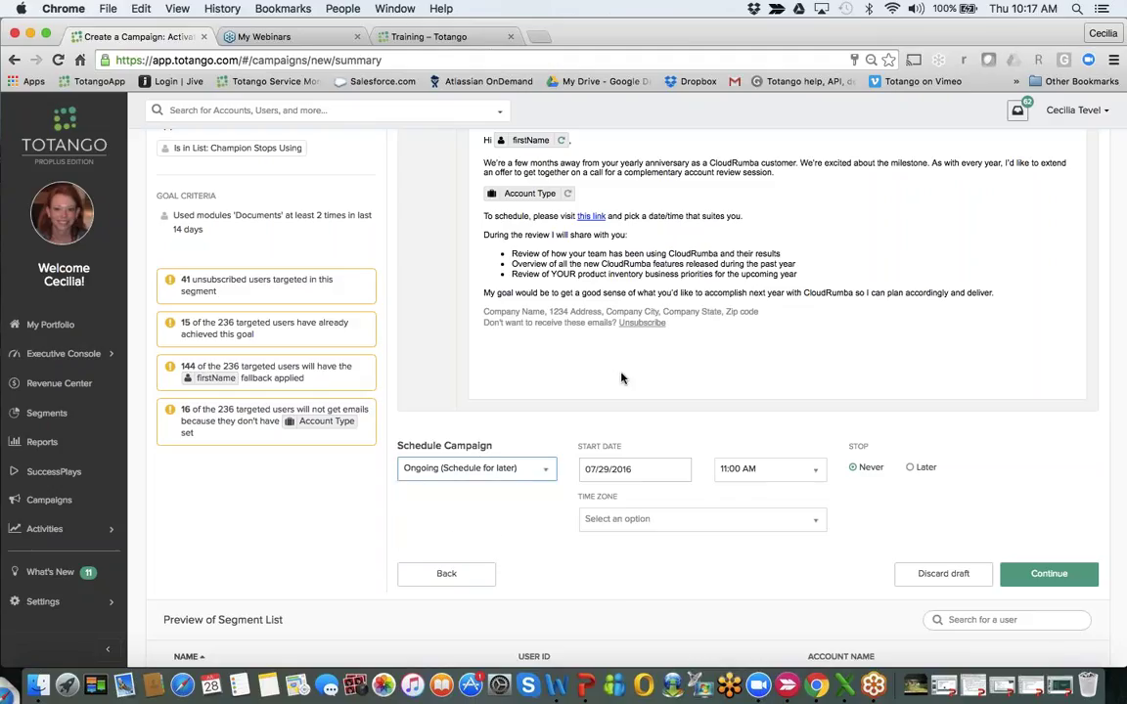
{"action": "left_click", "coordinate": [1039, 577]}
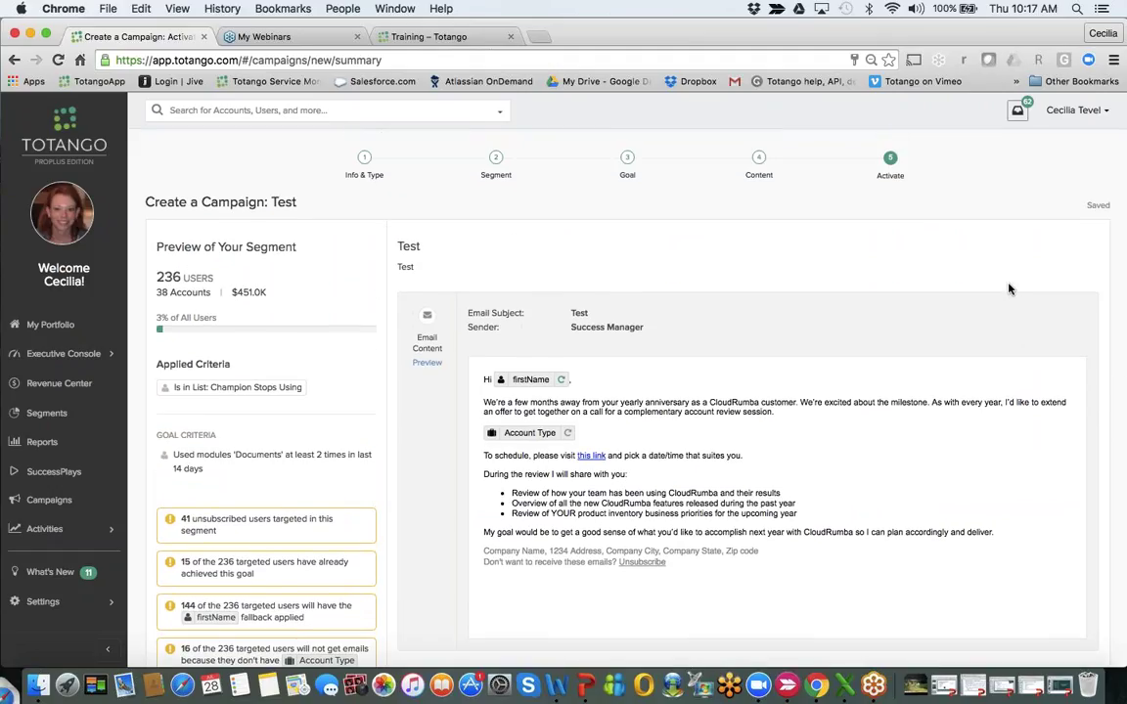
{"action": "scroll", "coordinate": [1010, 289], "scroll_direction": "down", "scroll_amount": 2}
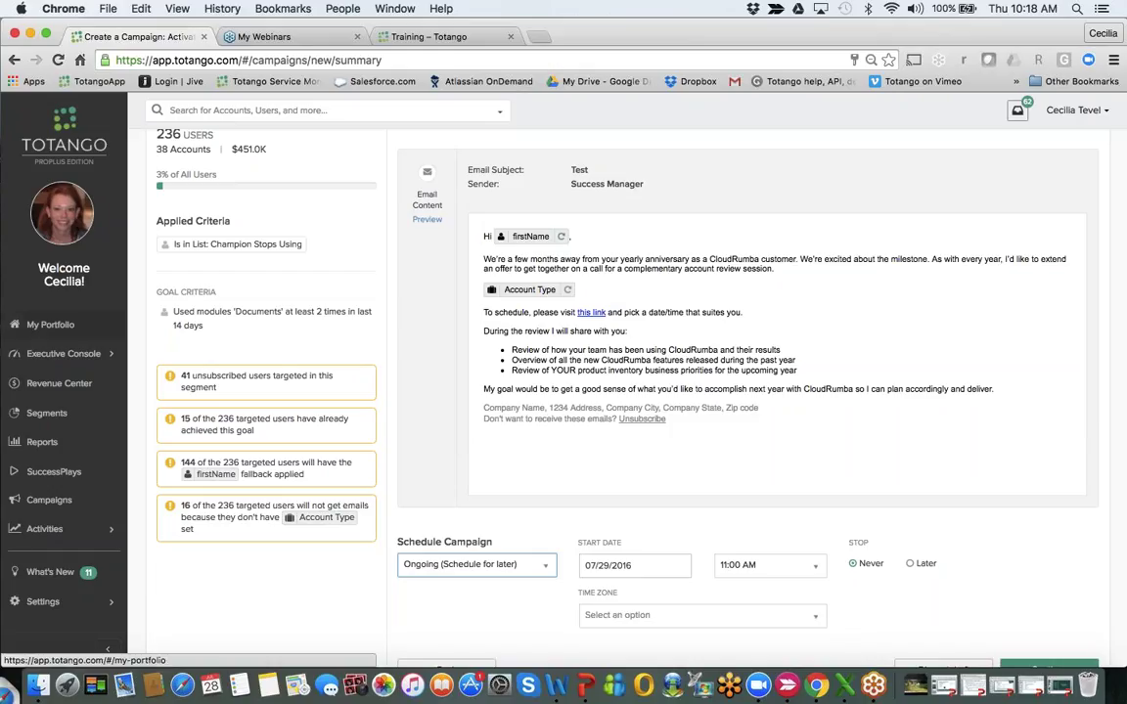
- Leave the campaign and start creating a new engagement report
{"action": "left_click", "coordinate": [33, 417]}
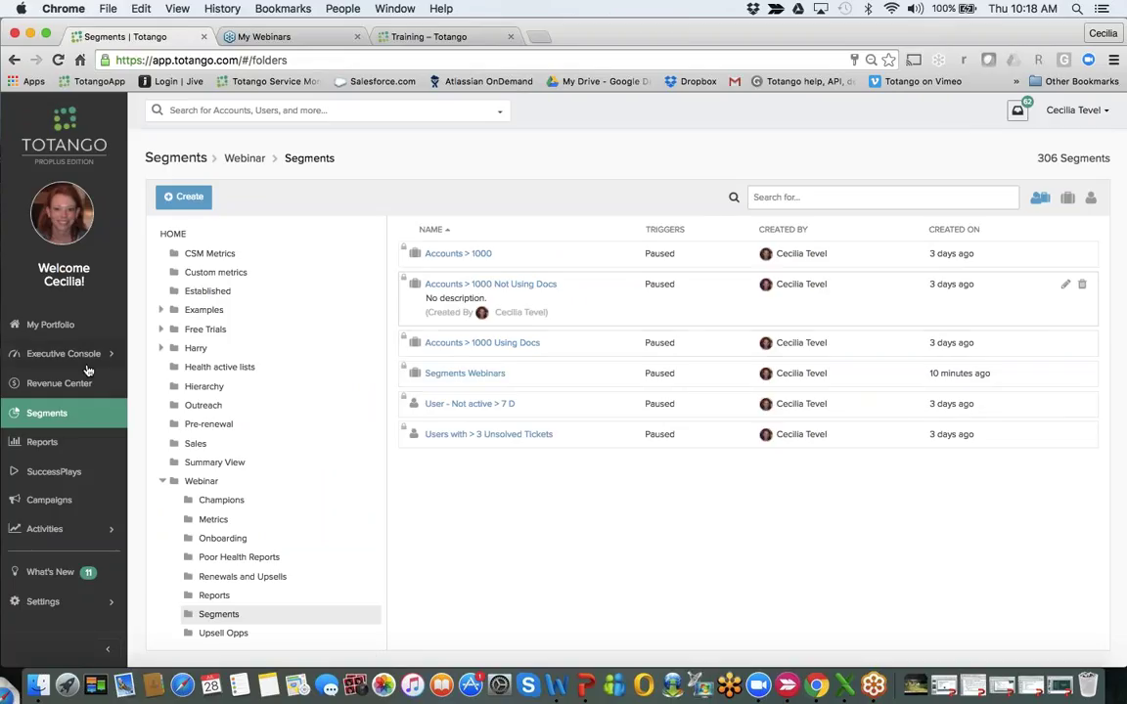
{"action": "left_click", "coordinate": [37, 446]}
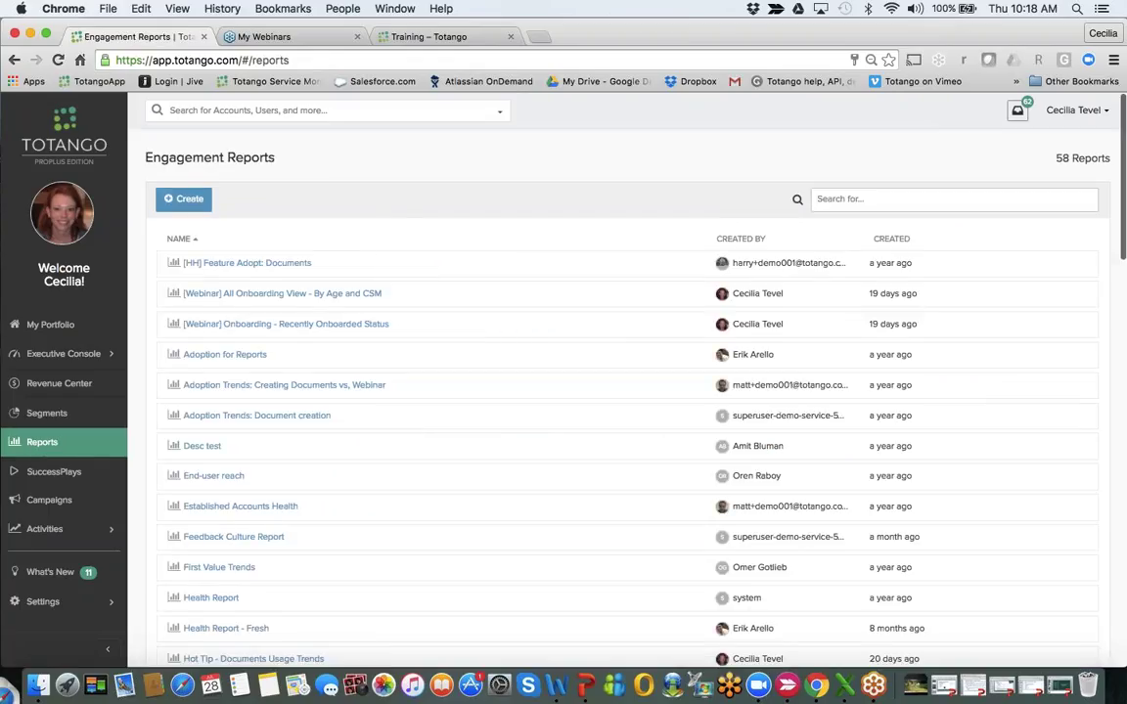
{"action": "left_click", "coordinate": [181, 198]}
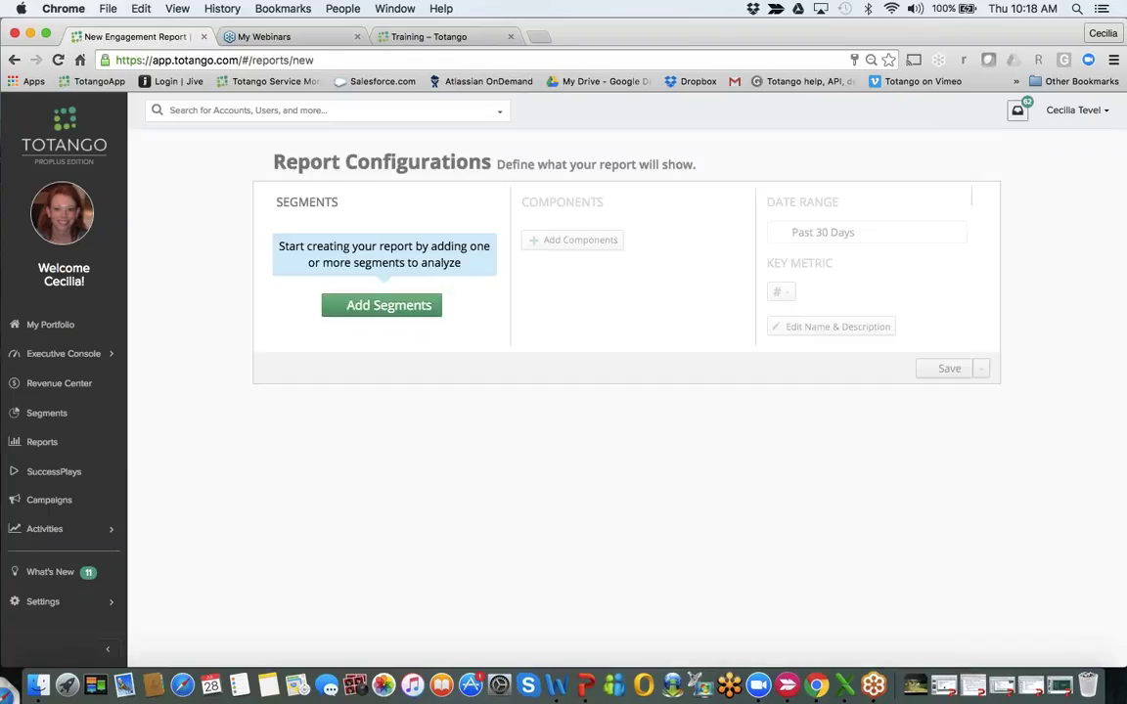
- Filter the report's segments by "accou", add "Accounts > 1000 Not Using Docs" and color it dark red
{"action": "left_click", "coordinate": [399, 311]}
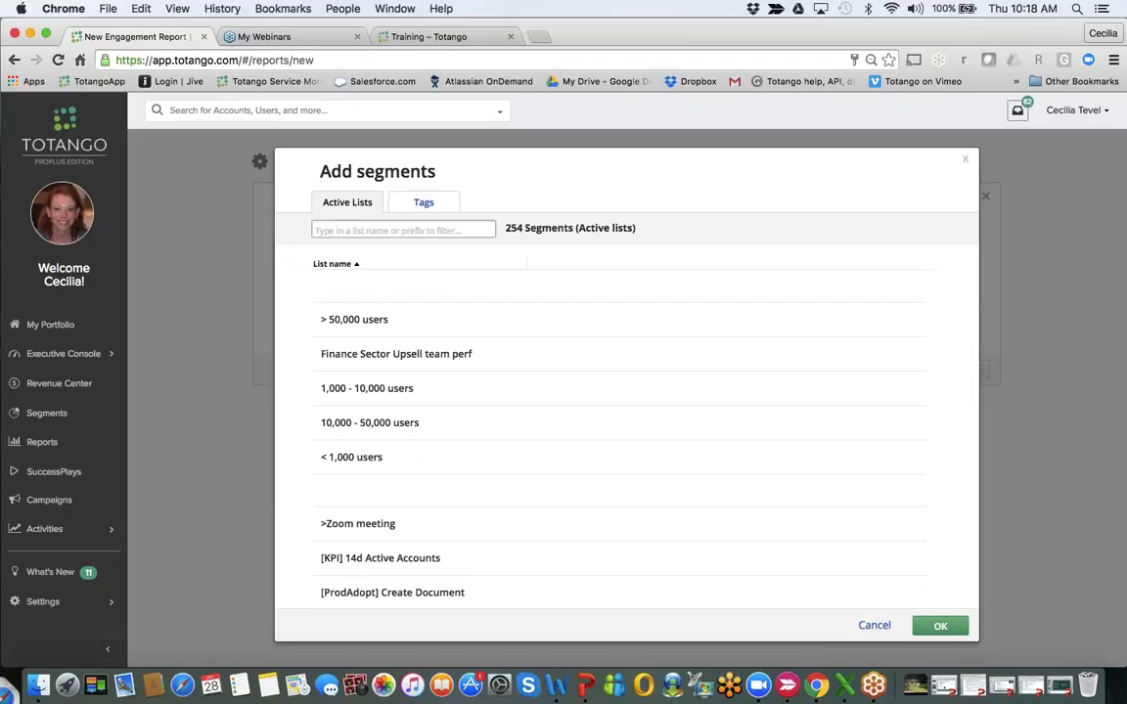
{"action": "type", "text": "a"}
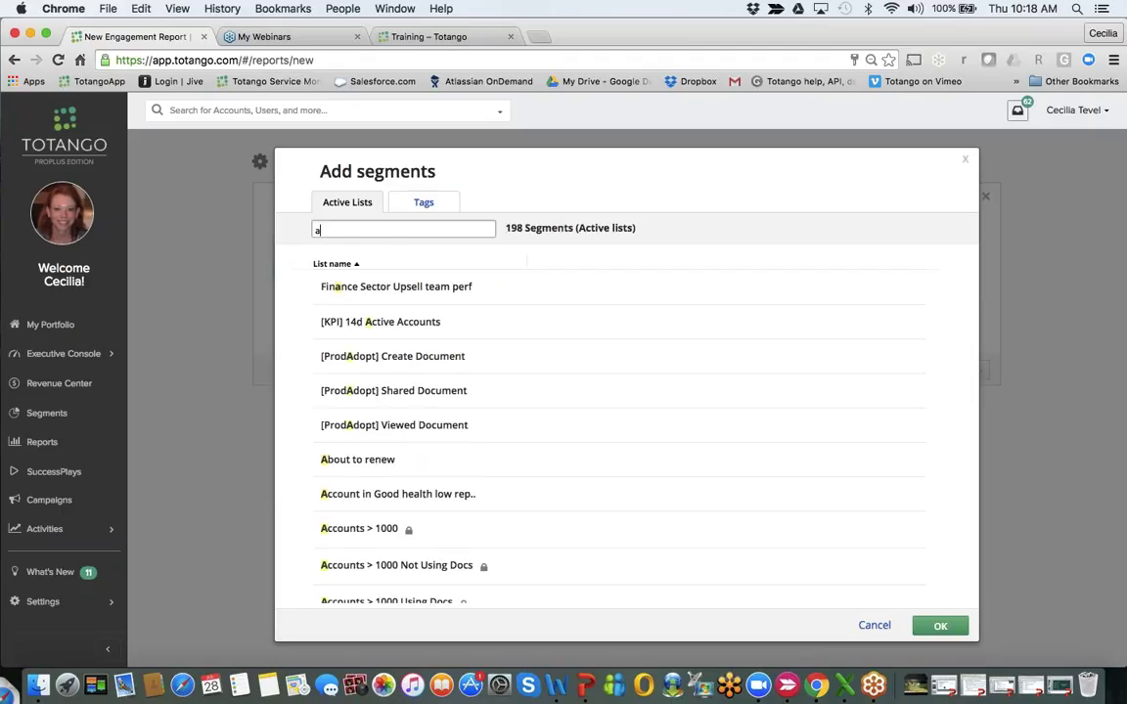
{"action": "type", "text": "cc"}
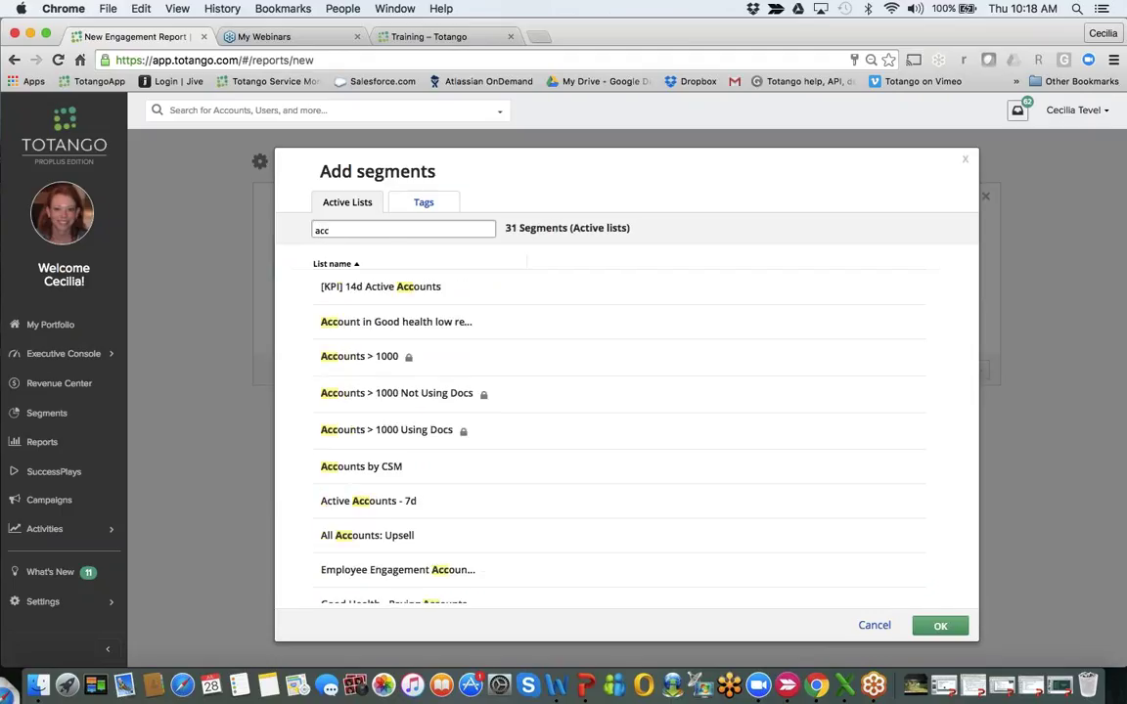
{"action": "type", "text": "ou"}
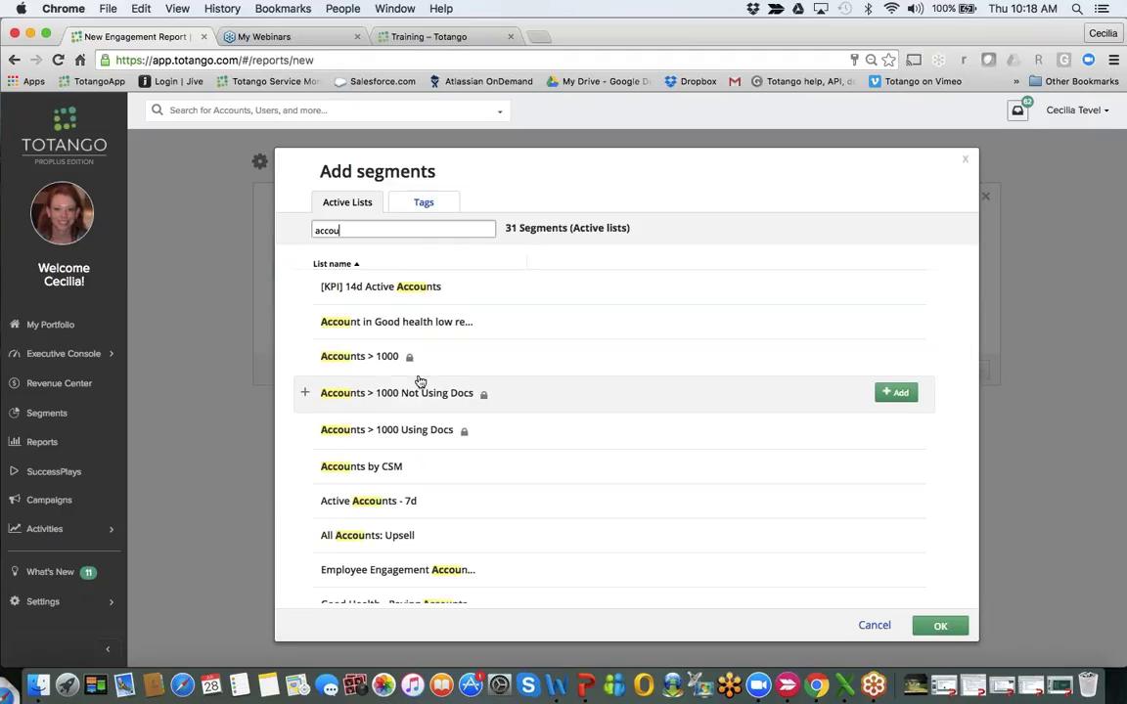
{"action": "left_click", "coordinate": [900, 395]}
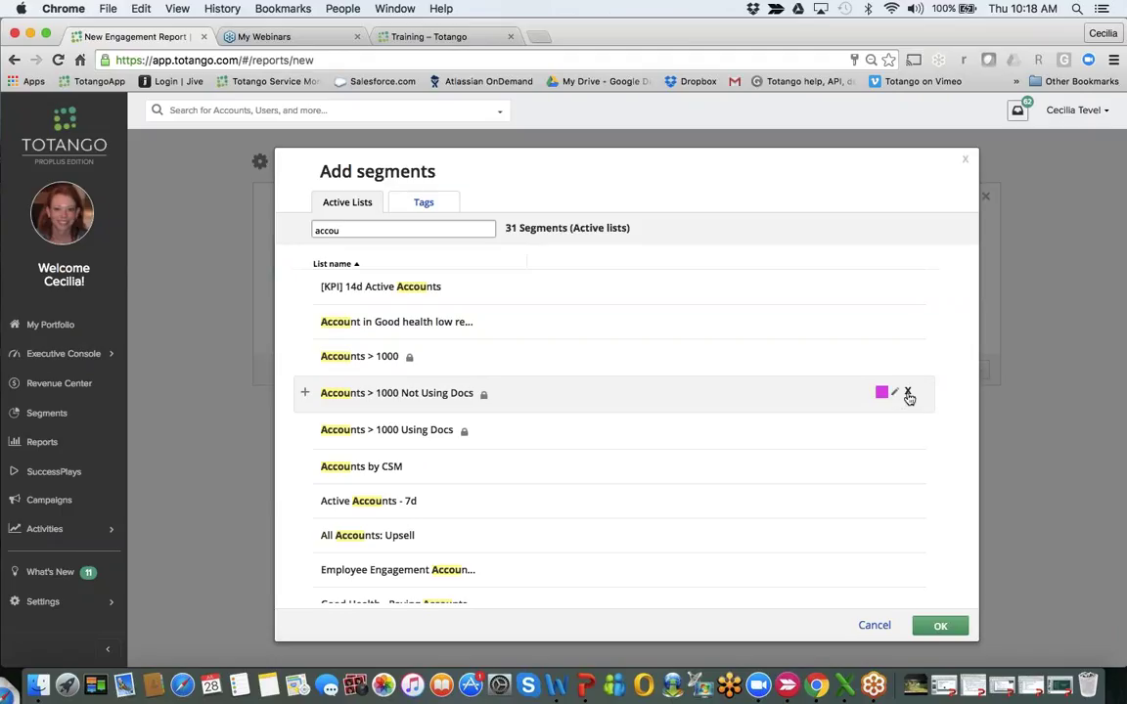
{"action": "left_click", "coordinate": [897, 395]}
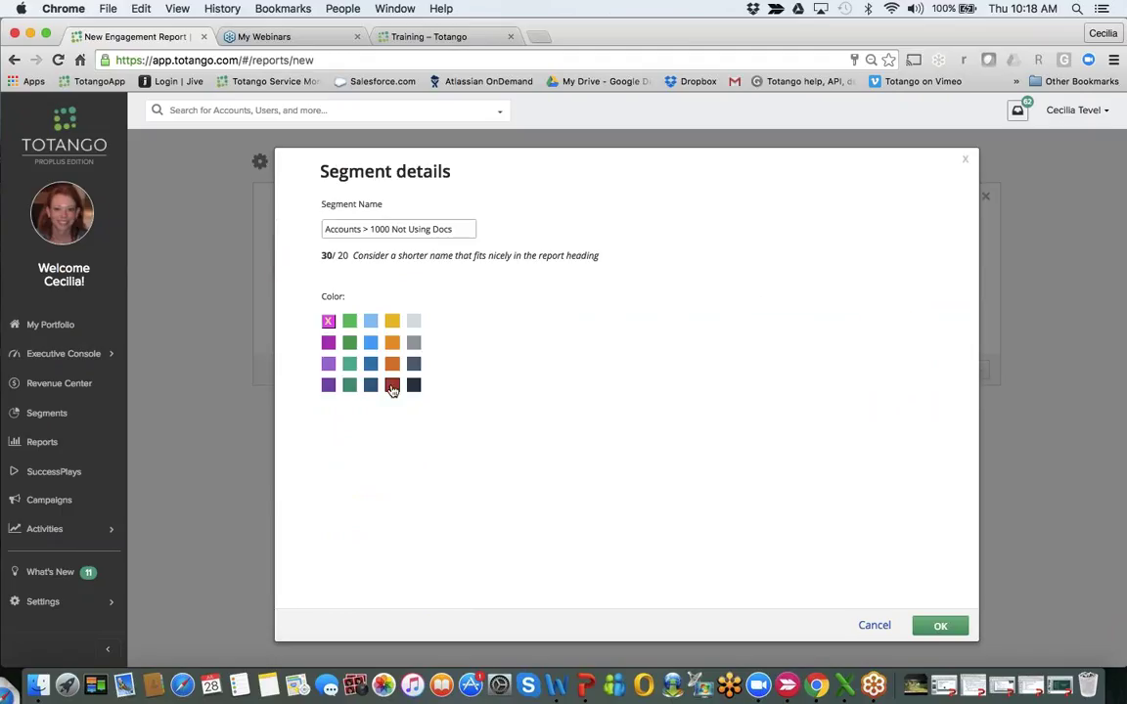
{"action": "left_click", "coordinate": [392, 385]}
{"action": "left_click", "coordinate": [937, 629]}
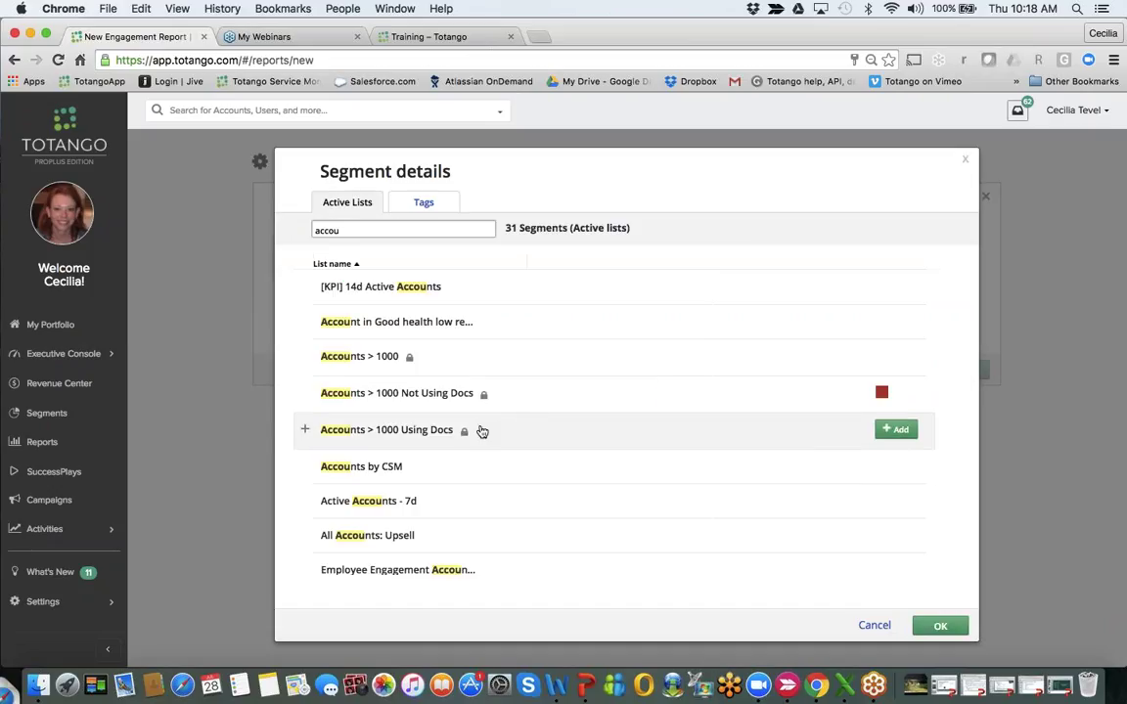
- Add the segment "Accounts > 1000 Using Docs" in light green and apply both segments to the report
{"action": "left_click", "coordinate": [896, 430]}
{"action": "left_click", "coordinate": [894, 431]}
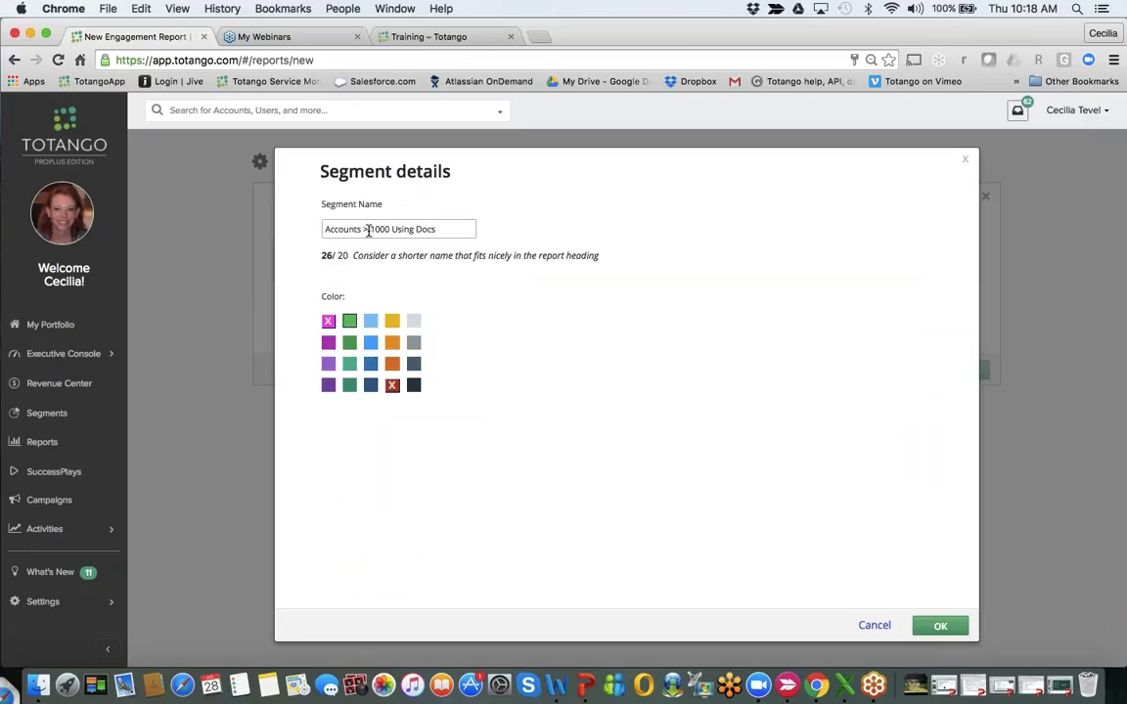
{"action": "left_click", "coordinate": [941, 629]}
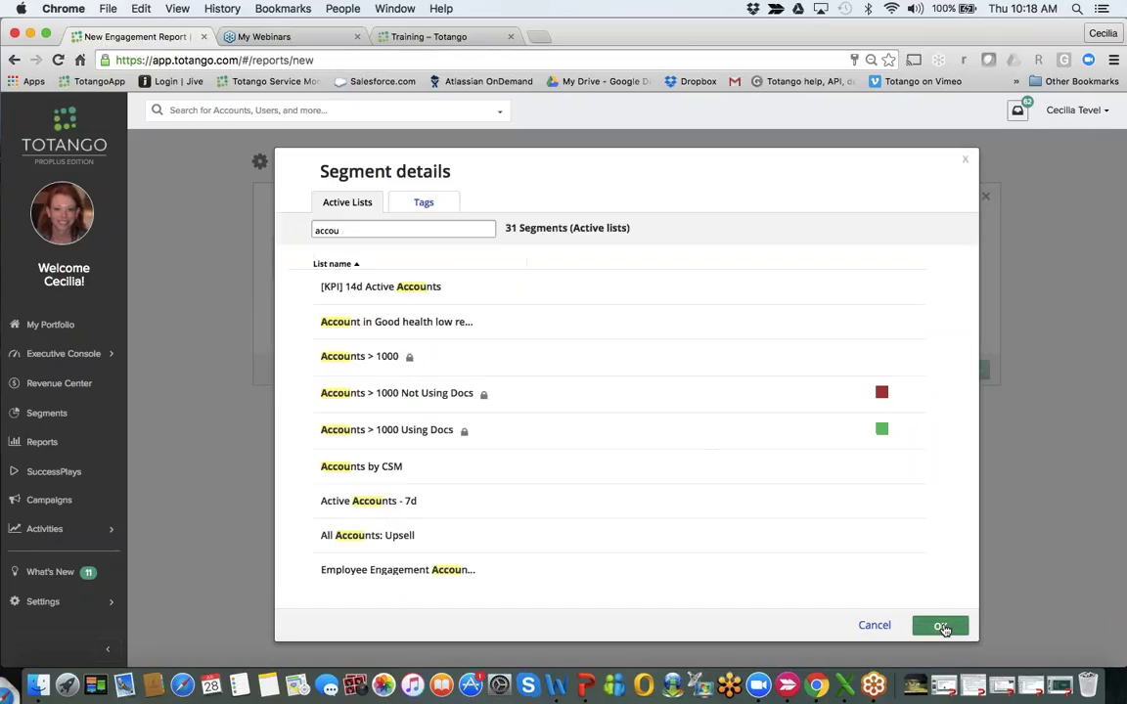
{"action": "left_click", "coordinate": [941, 629]}
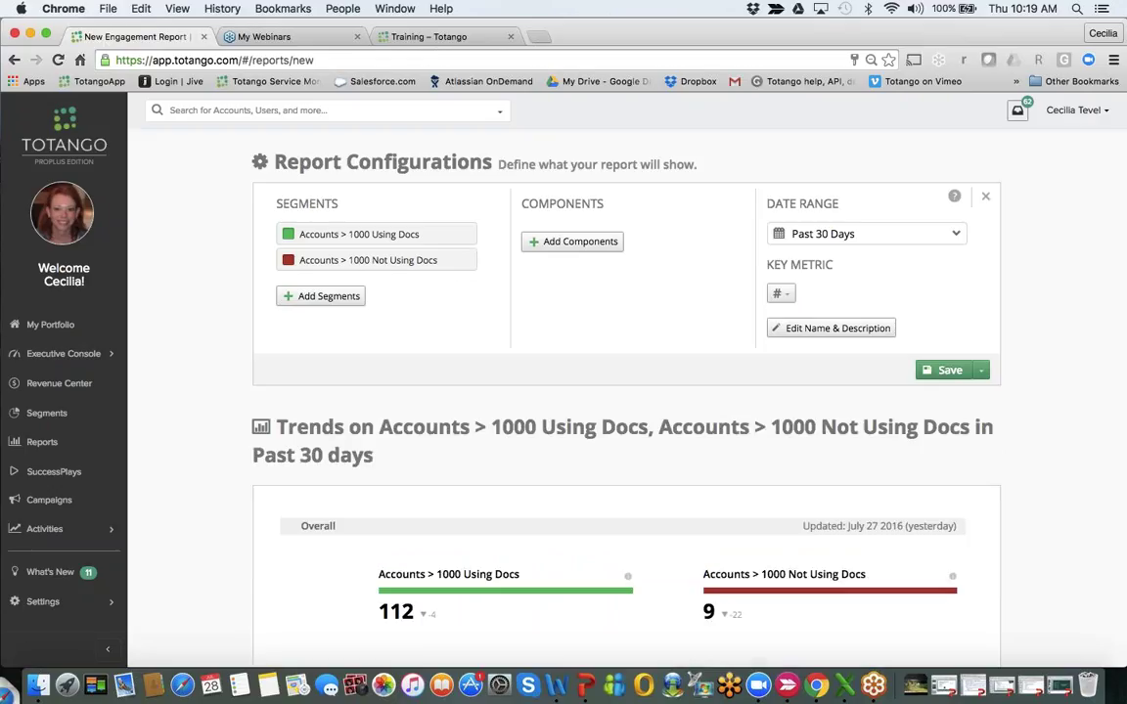
- Examine the trend chart for both segments, its export option and the report's available date ranges
{"action": "scroll", "coordinate": [438, 232], "scroll_direction": "down", "scroll_amount": 3}
{"action": "scroll", "coordinate": [626, 391], "scroll_direction": "down", "scroll_amount": 4}
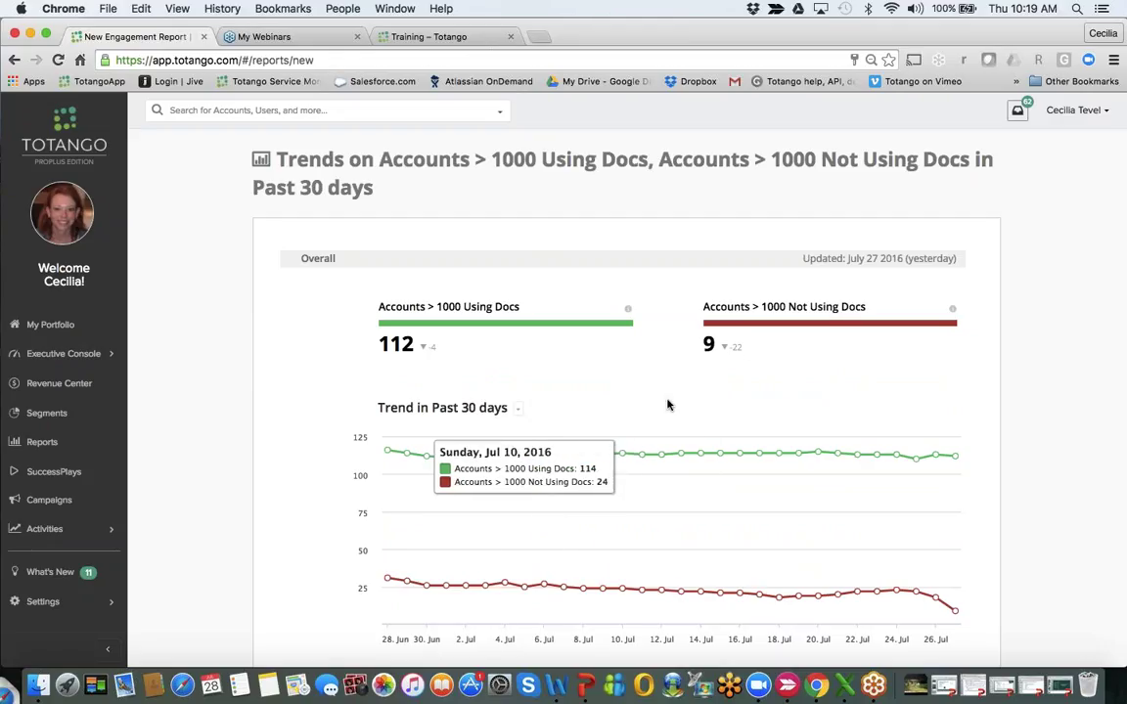
{"action": "left_click", "coordinate": [519, 411]}
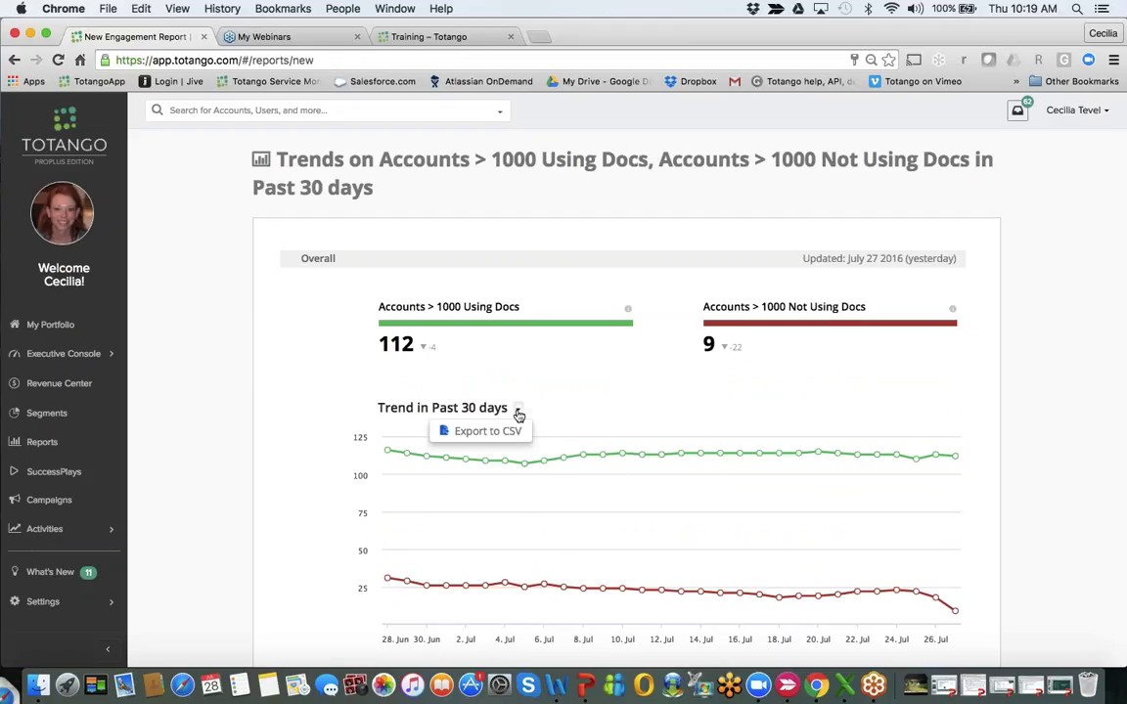
{"action": "scroll", "coordinate": [574, 396], "scroll_direction": "up", "scroll_amount": 5}
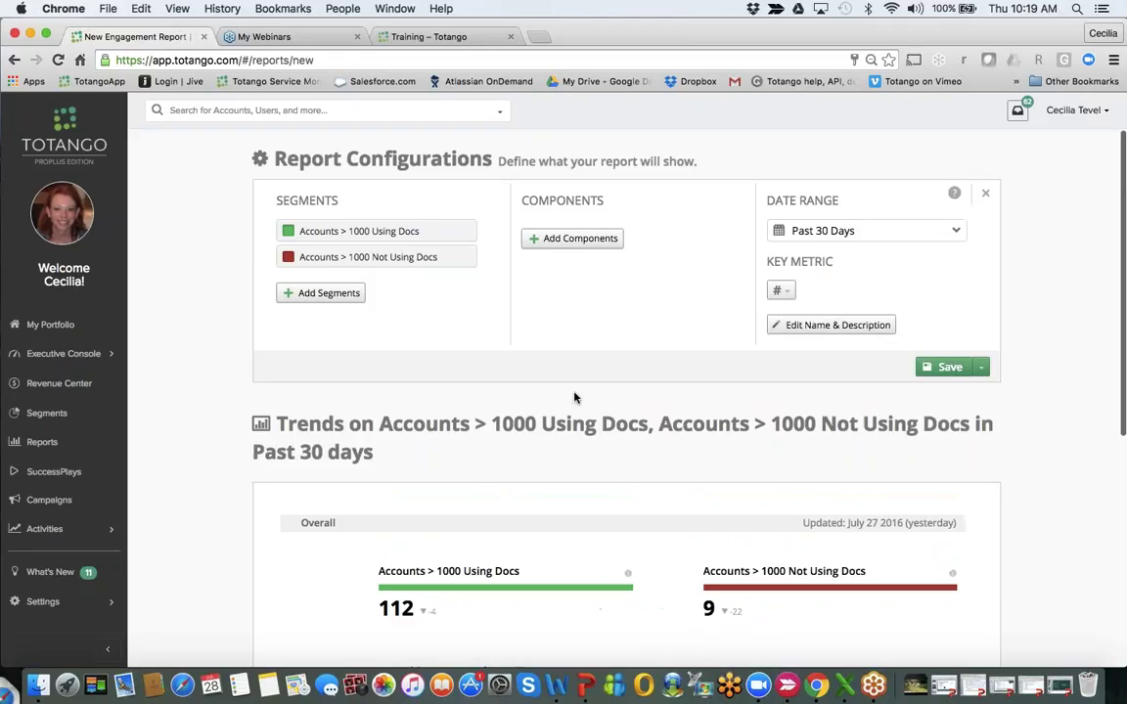
{"action": "left_click", "coordinate": [866, 231]}
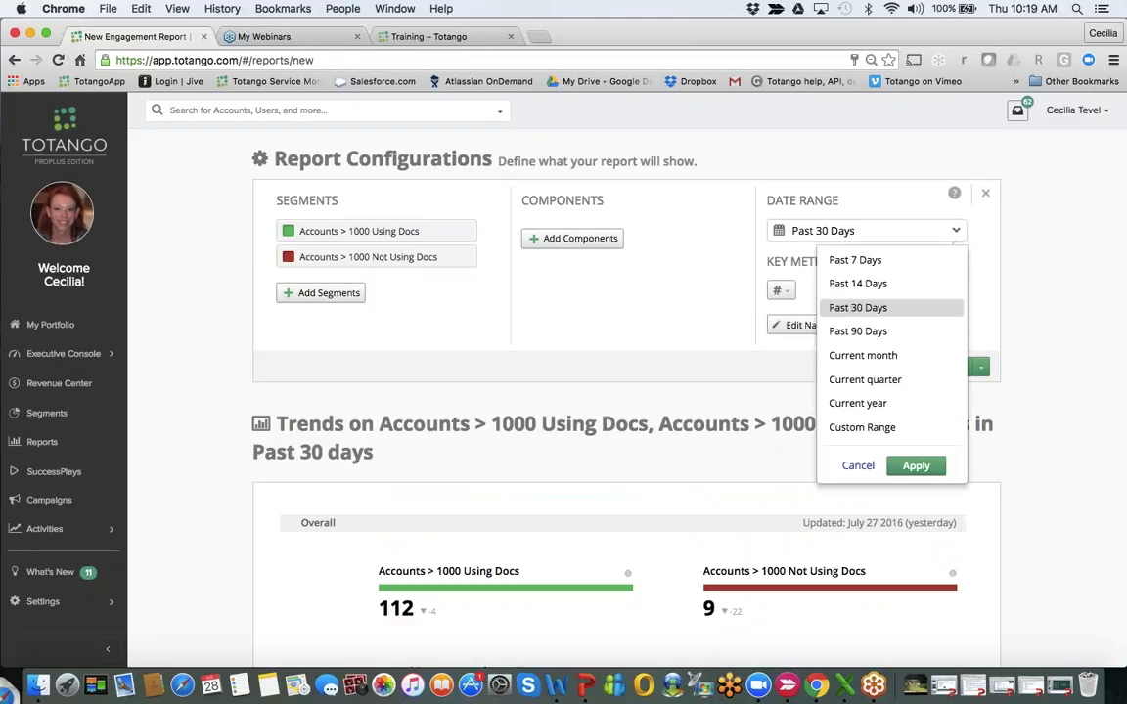
{"action": "left_click", "coordinate": [861, 234]}
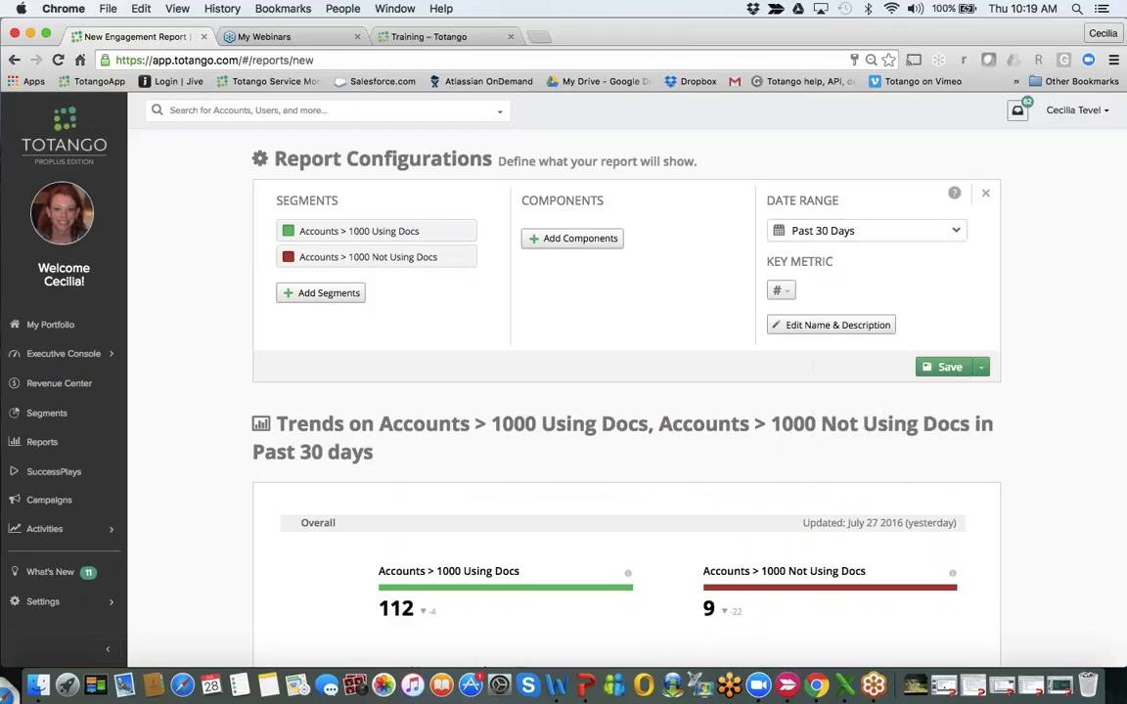
- Filter the report's available attribute components by "su" and add Success Manager
{"action": "left_click", "coordinate": [548, 240]}
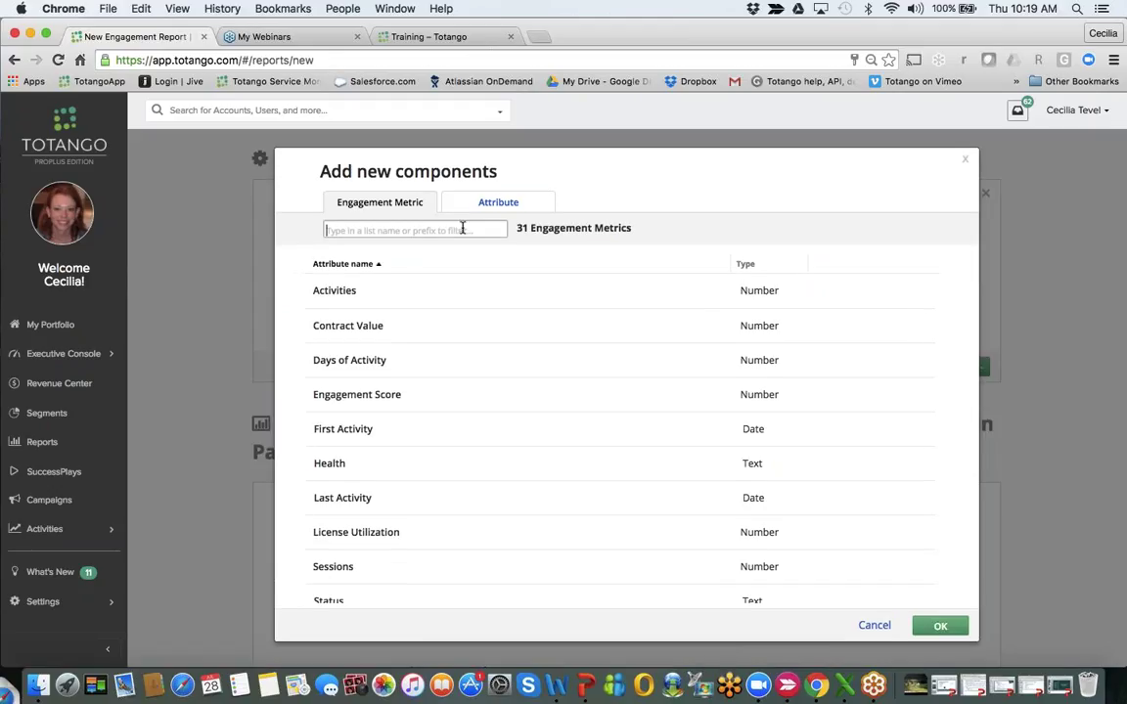
{"action": "type", "text": "succ"}
{"action": "key", "text": "BackSpace"}
{"action": "key", "text": "BackSpace"}
{"action": "key", "text": "BackSpace"}
{"action": "key", "text": "BackSpace"}
{"action": "left_click", "coordinate": [498, 202]}
{"action": "left_click", "coordinate": [453, 229]}
{"action": "type", "text": "su"}
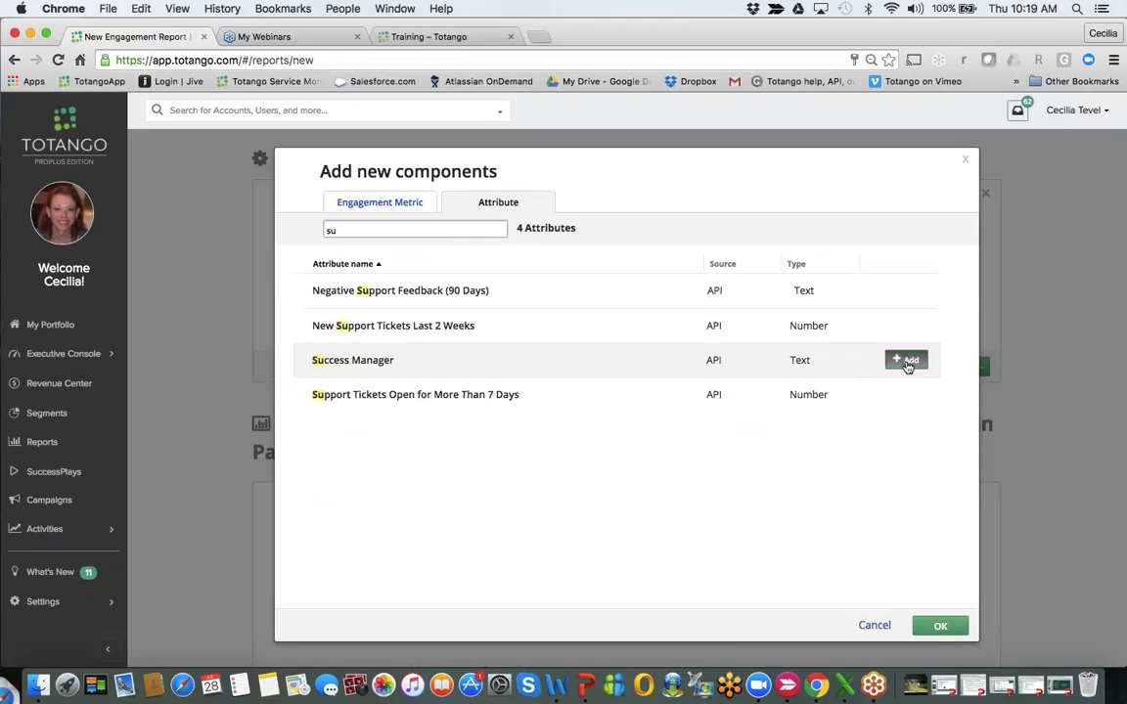
{"action": "left_click", "coordinate": [907, 364]}
- Filter the attributes by "contr", add Contract Value and Contract Renewal Date, and apply the chosen components to the report
{"action": "key", "text": "BackSpace"}
{"action": "key", "text": "BackSpace"}
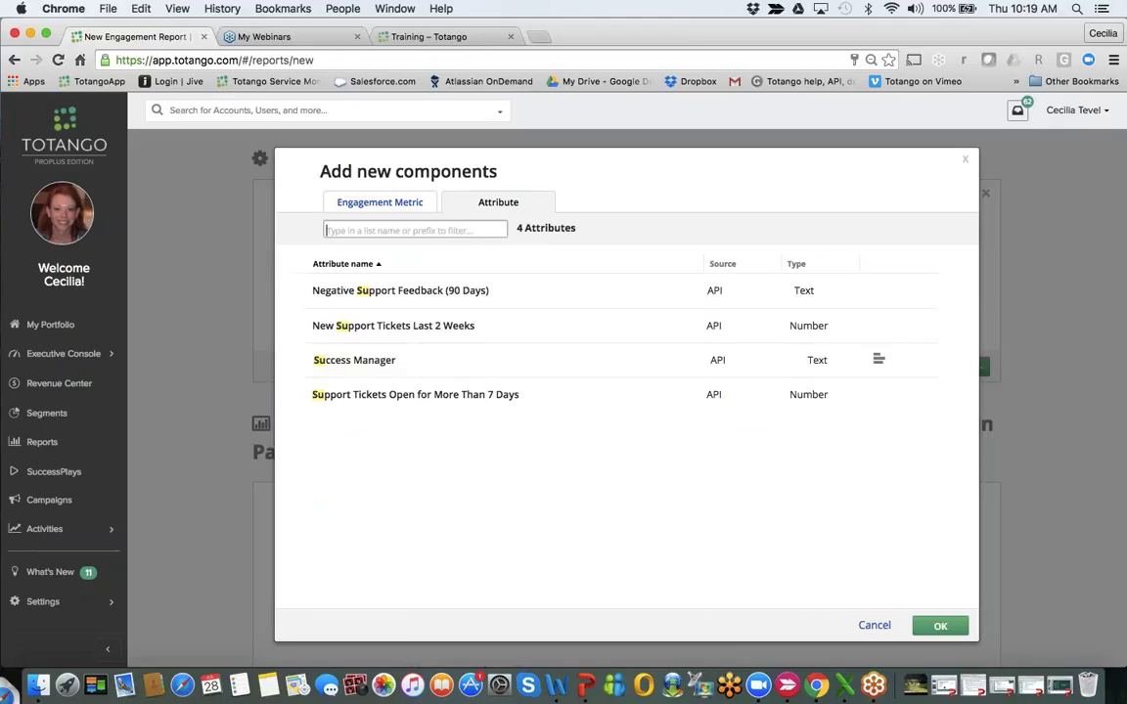
{"action": "type", "text": "contr"}
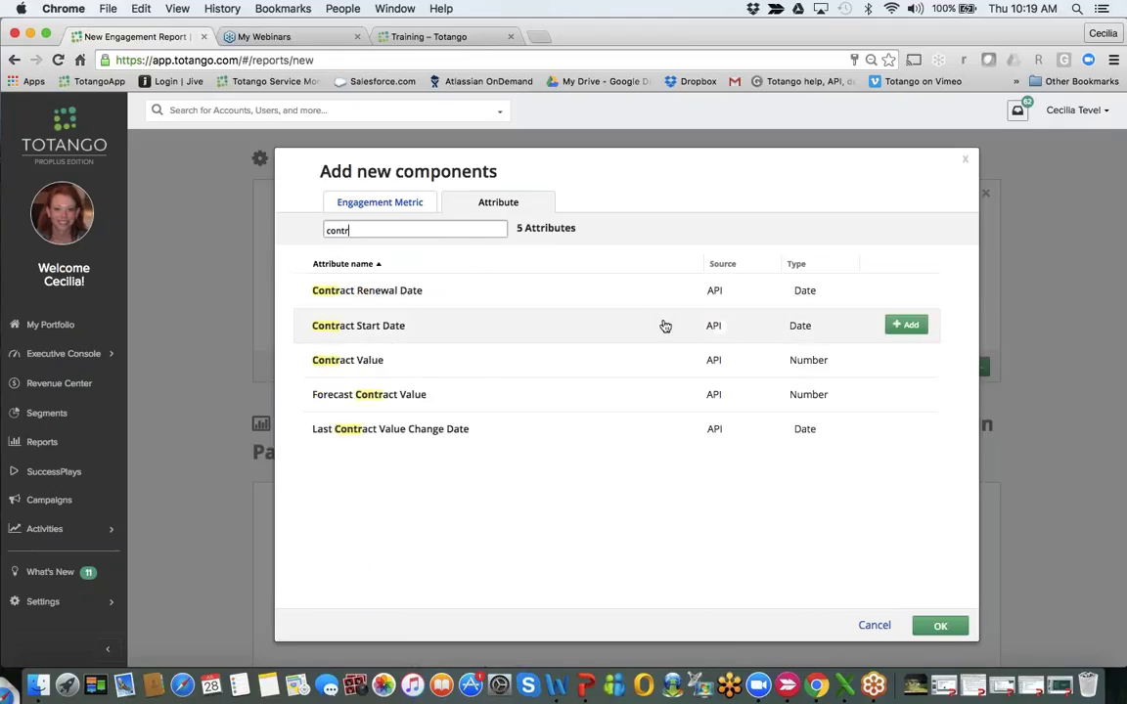
{"action": "mouse_move", "coordinate": [812, 360]}
{"action": "left_click", "coordinate": [893, 360]}
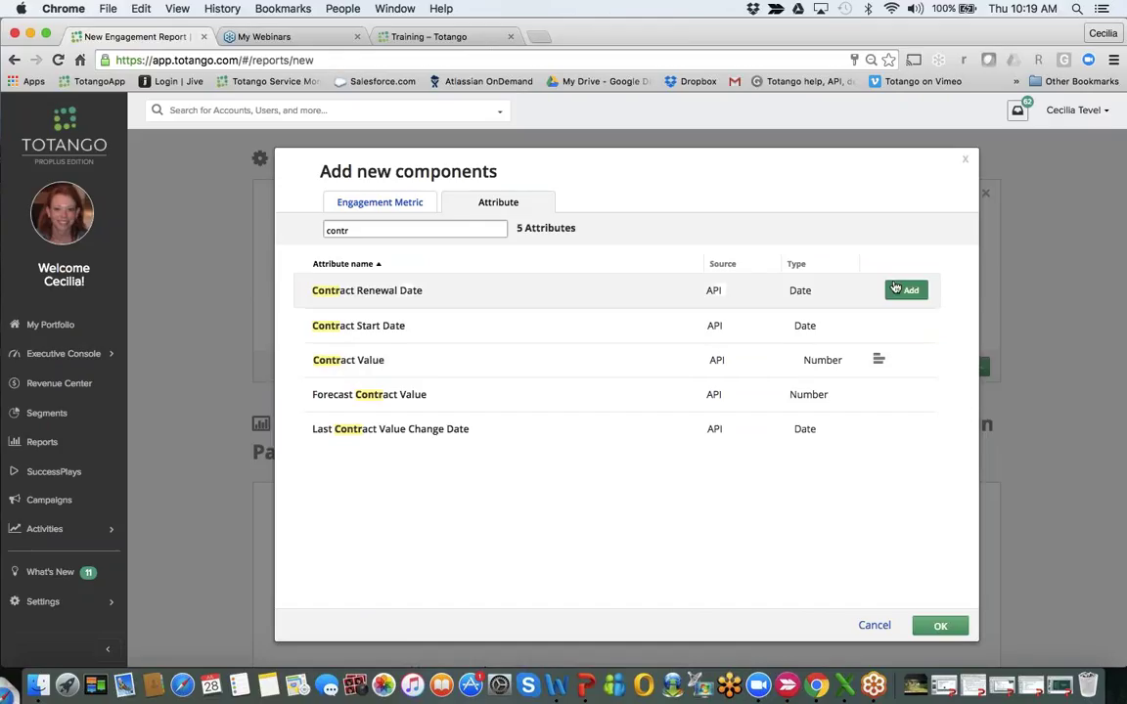
{"action": "left_click", "coordinate": [905, 291]}
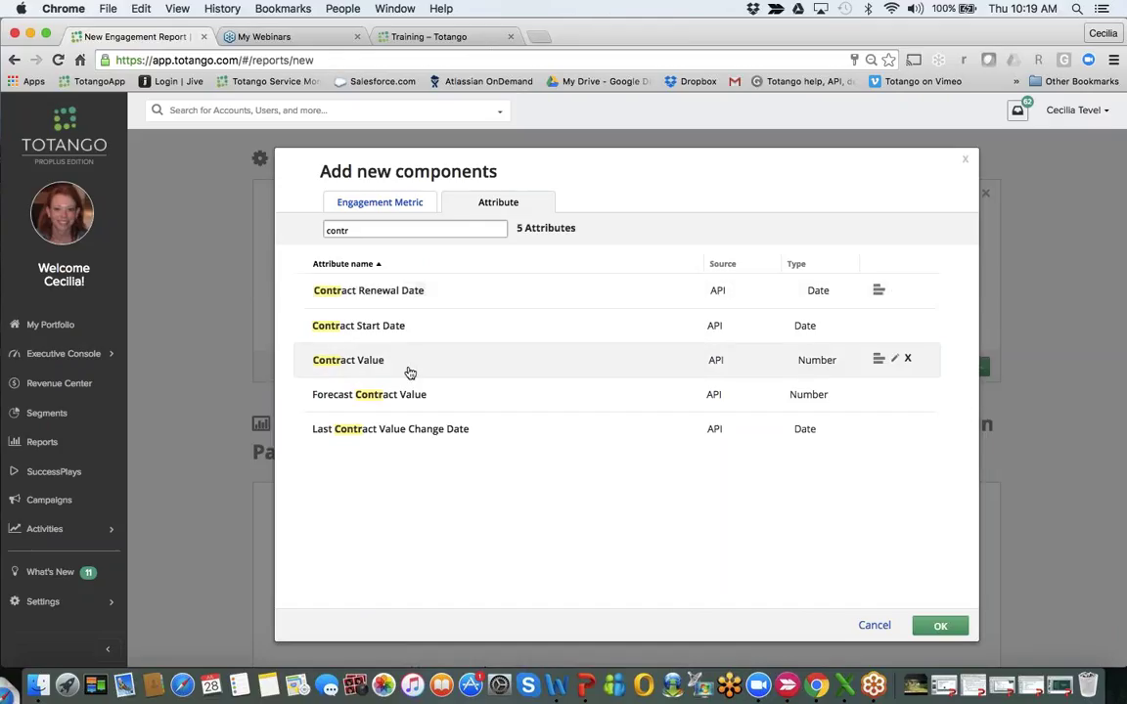
{"action": "key", "text": "super+a"}
{"action": "key", "text": "BackSpace"}
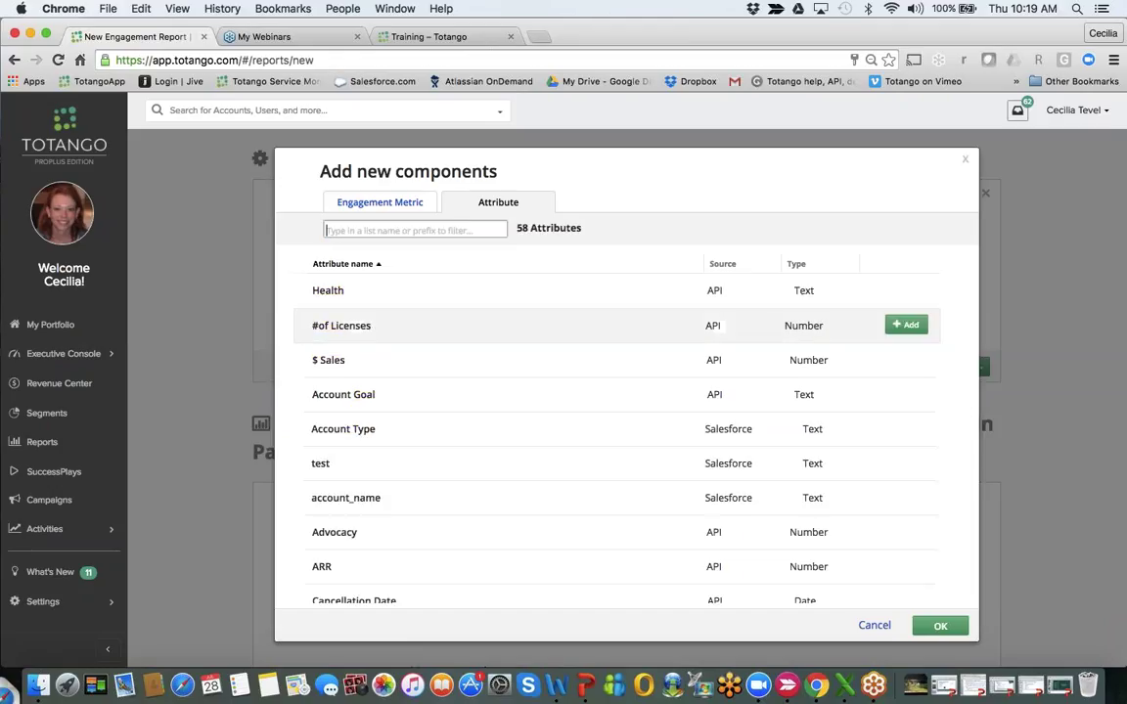
{"action": "scroll", "coordinate": [583, 401], "scroll_direction": "down", "scroll_amount": 3}
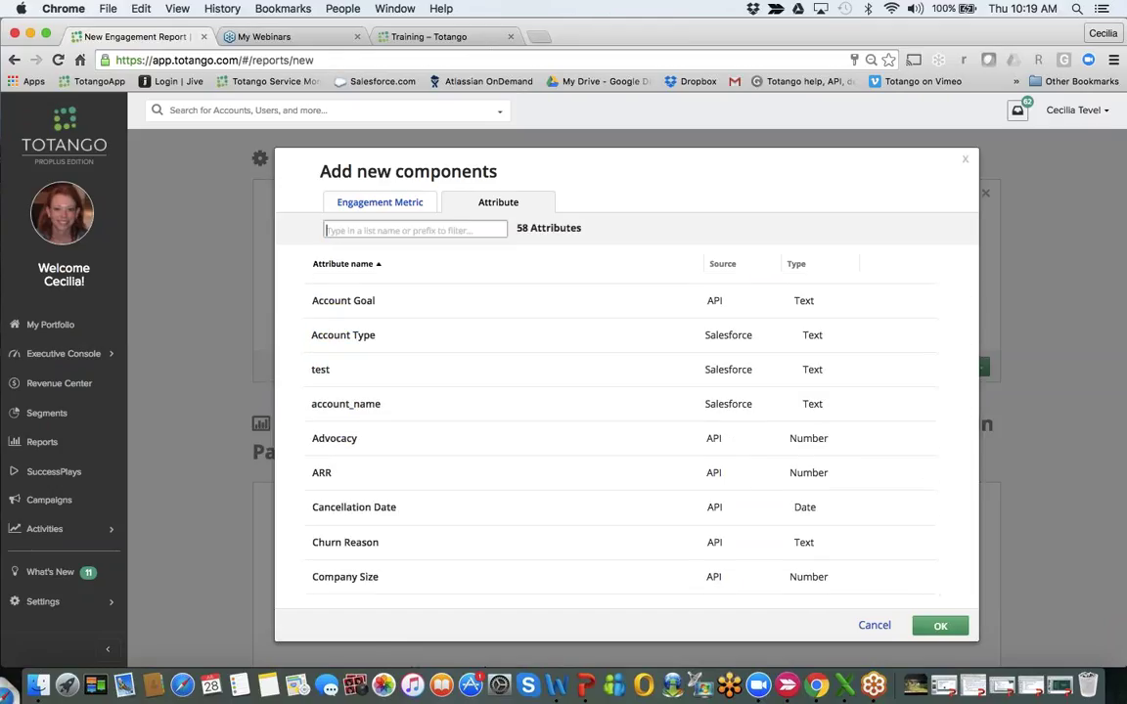
{"action": "left_click", "coordinate": [940, 626]}
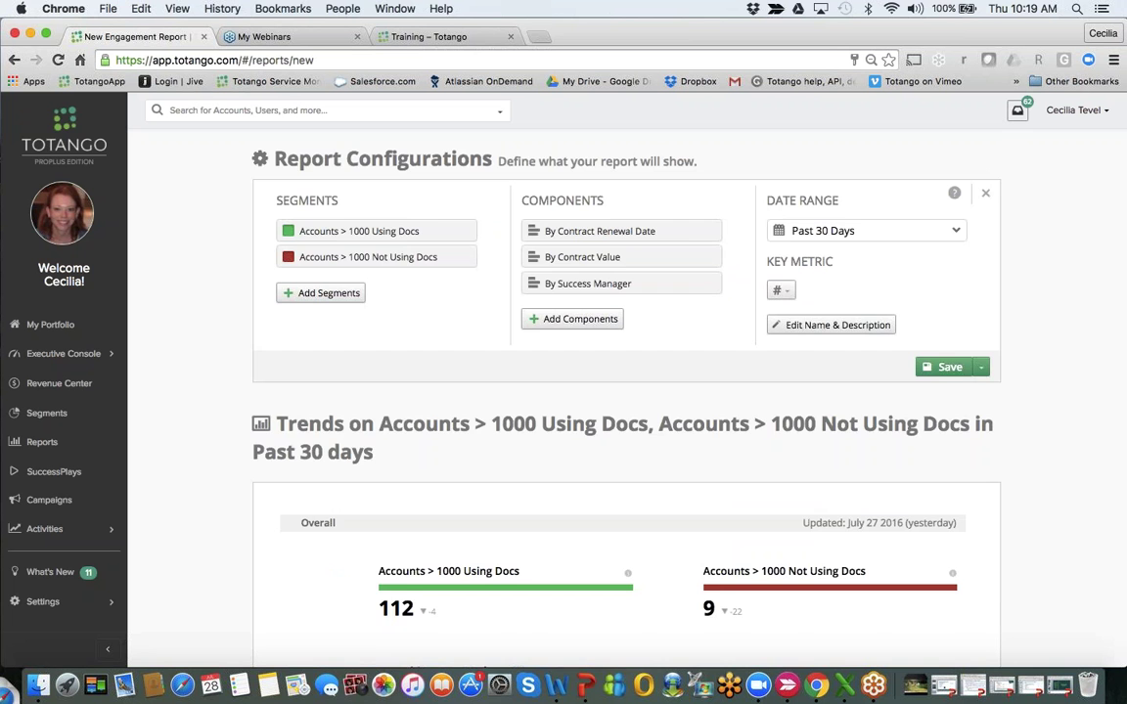
- Examine the breakdowns by renewal date, contract value and success manager, including one manager's list of accounts not using docs
{"action": "scroll", "coordinate": [626, 391], "scroll_direction": "down", "scroll_amount": 2}
{"action": "scroll", "coordinate": [741, 293], "scroll_direction": "down", "scroll_amount": 10}
{"action": "scroll", "coordinate": [704, 411], "scroll_direction": "down", "scroll_amount": 5}
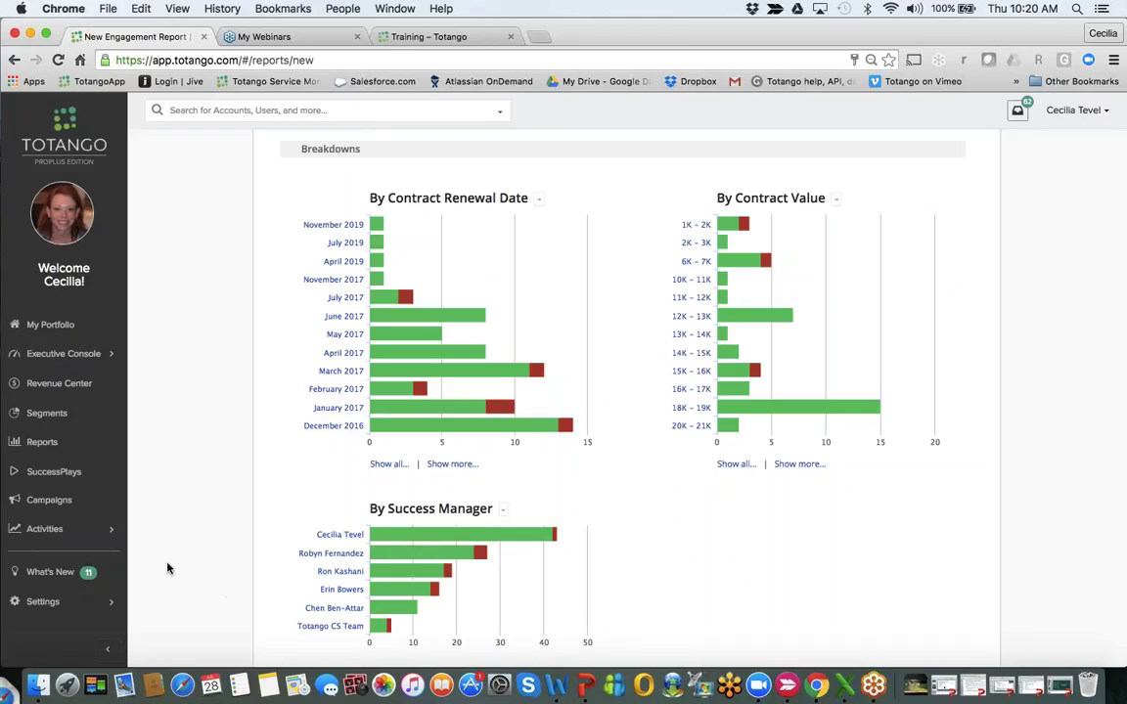
{"action": "mouse_move", "coordinate": [379, 562]}
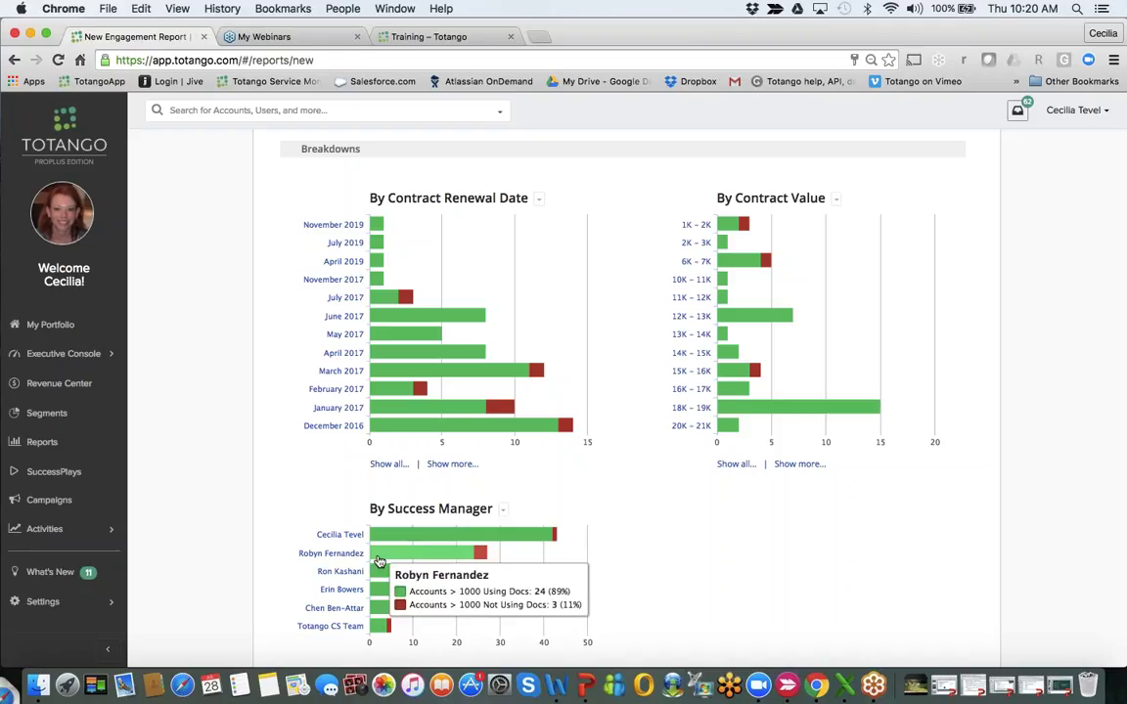
{"action": "left_click", "coordinate": [480, 554]}
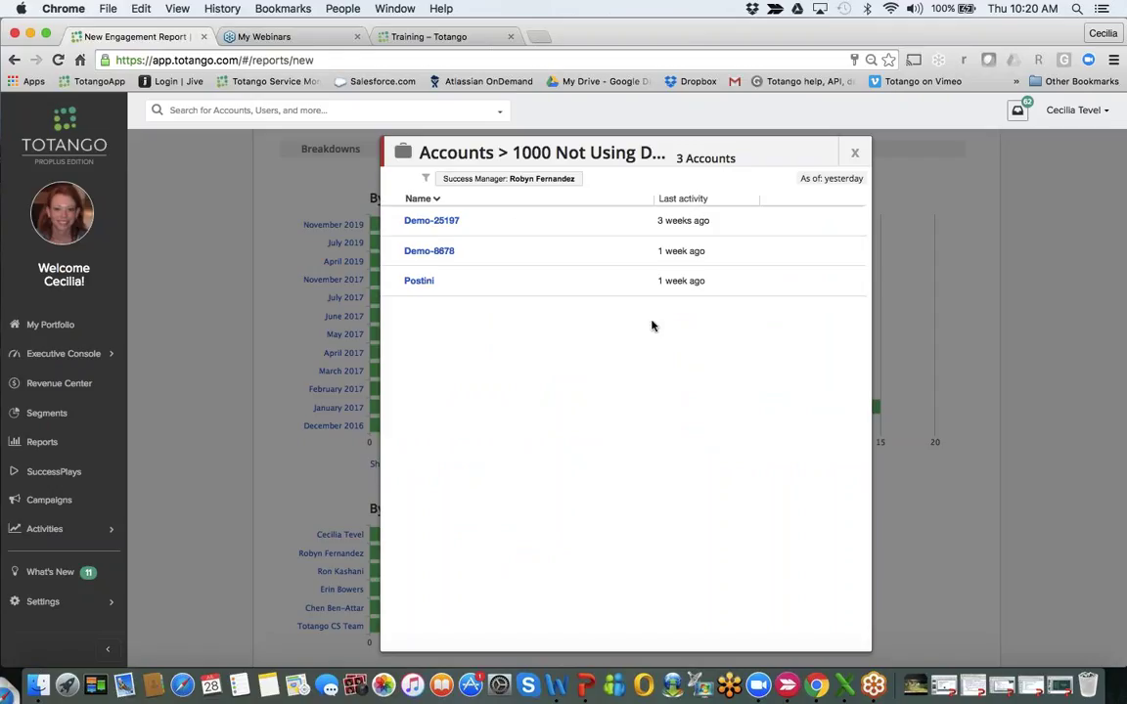
{"action": "left_click", "coordinate": [857, 157]}
{"action": "mouse_move", "coordinate": [729, 411]}
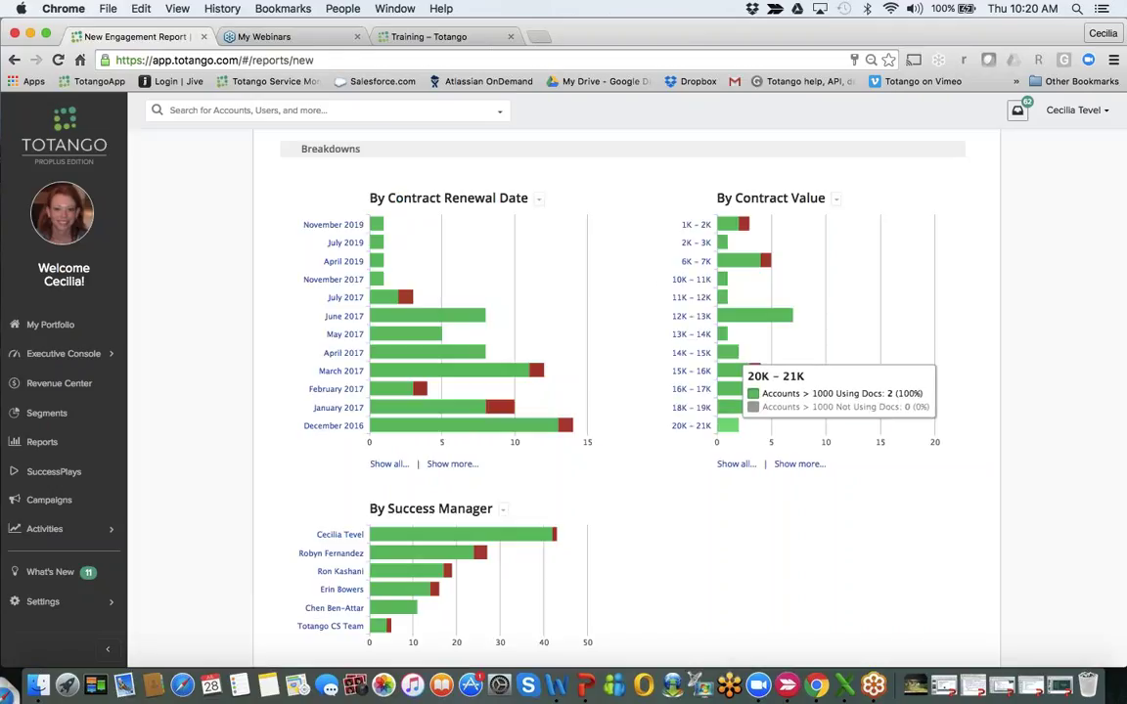
{"action": "scroll", "coordinate": [729, 411], "scroll_direction": "down", "scroll_amount": 3}
{"action": "scroll", "coordinate": [729, 338], "scroll_direction": "up", "scroll_amount": 2}
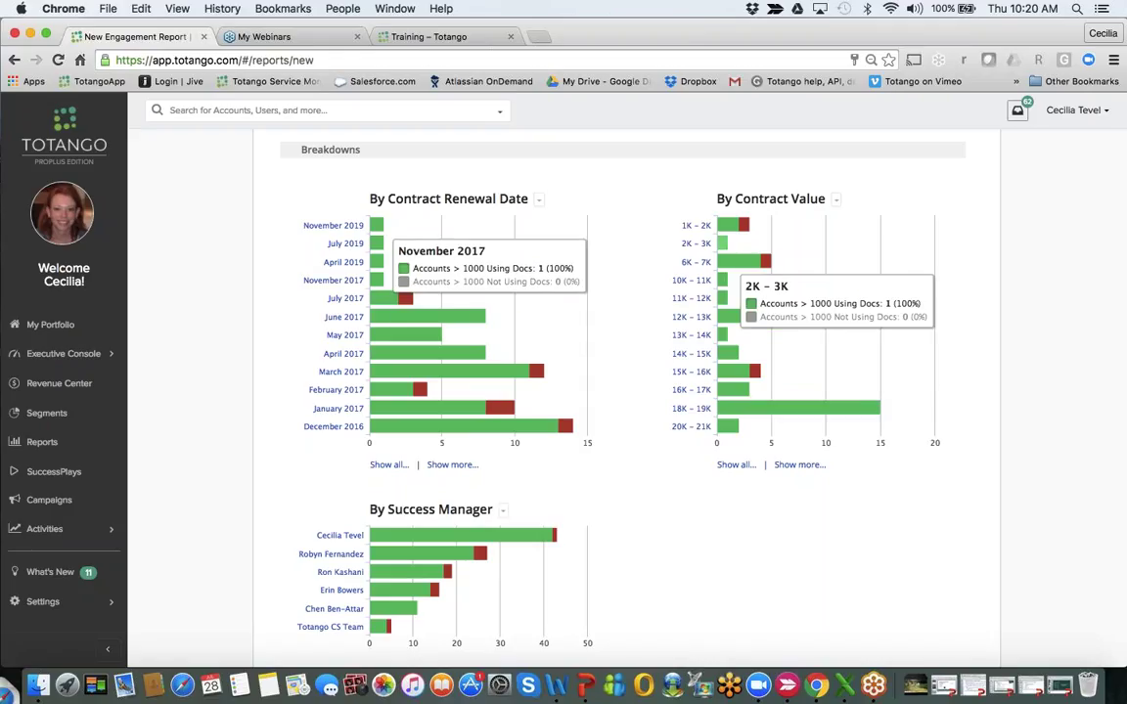
{"action": "scroll", "coordinate": [660, 544], "scroll_direction": "down", "scroll_amount": 1}
{"action": "scroll", "coordinate": [660, 544], "scroll_direction": "up", "scroll_amount": 2}
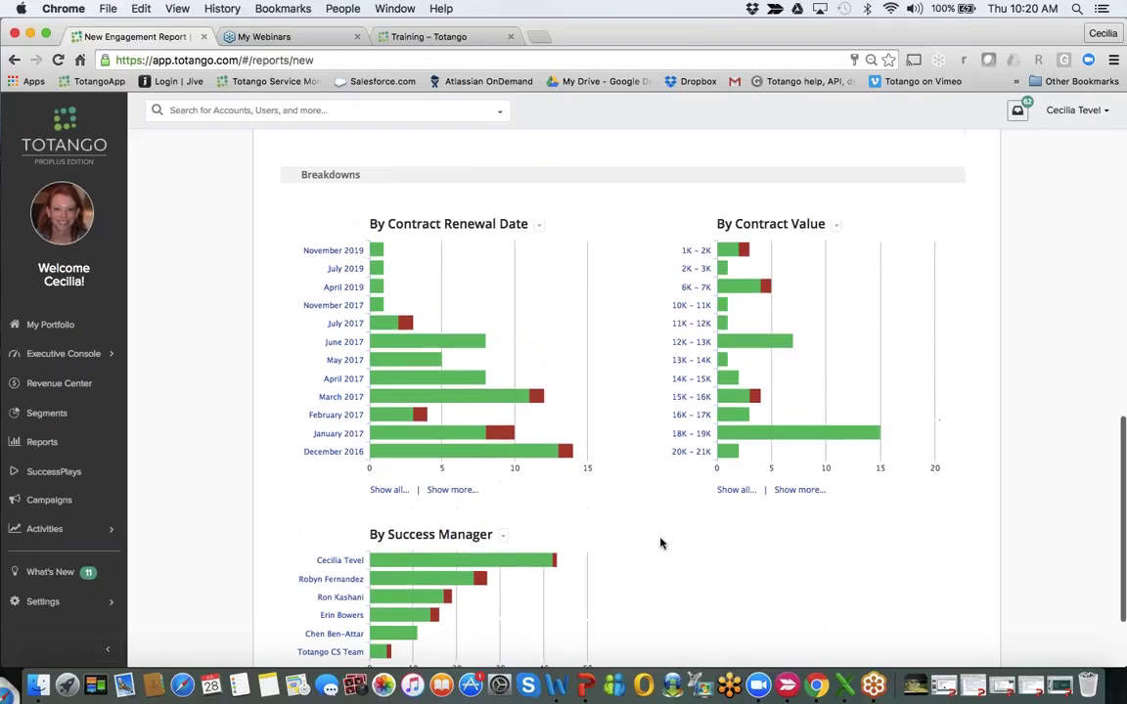
- Switch the By Contract Value component to table view with an interval of 1,000
{"action": "left_click", "coordinate": [836, 225]}
{"action": "left_click", "coordinate": [822, 250]}
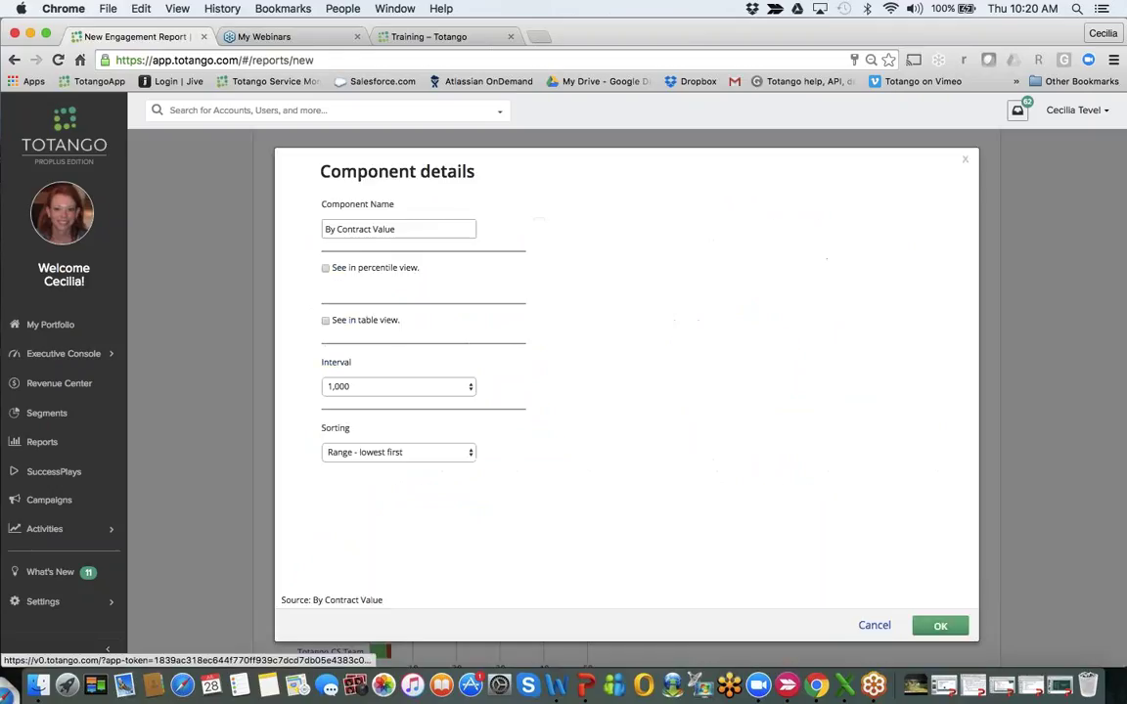
{"action": "left_click", "coordinate": [326, 321]}
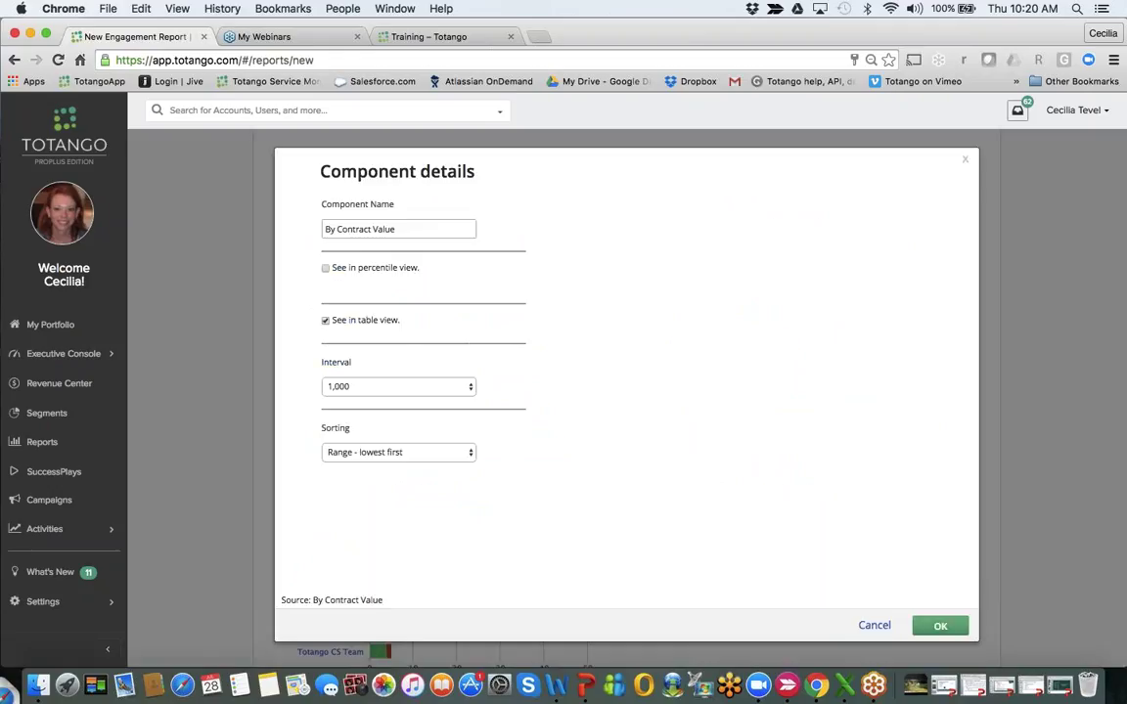
{"action": "left_click", "coordinate": [385, 389]}
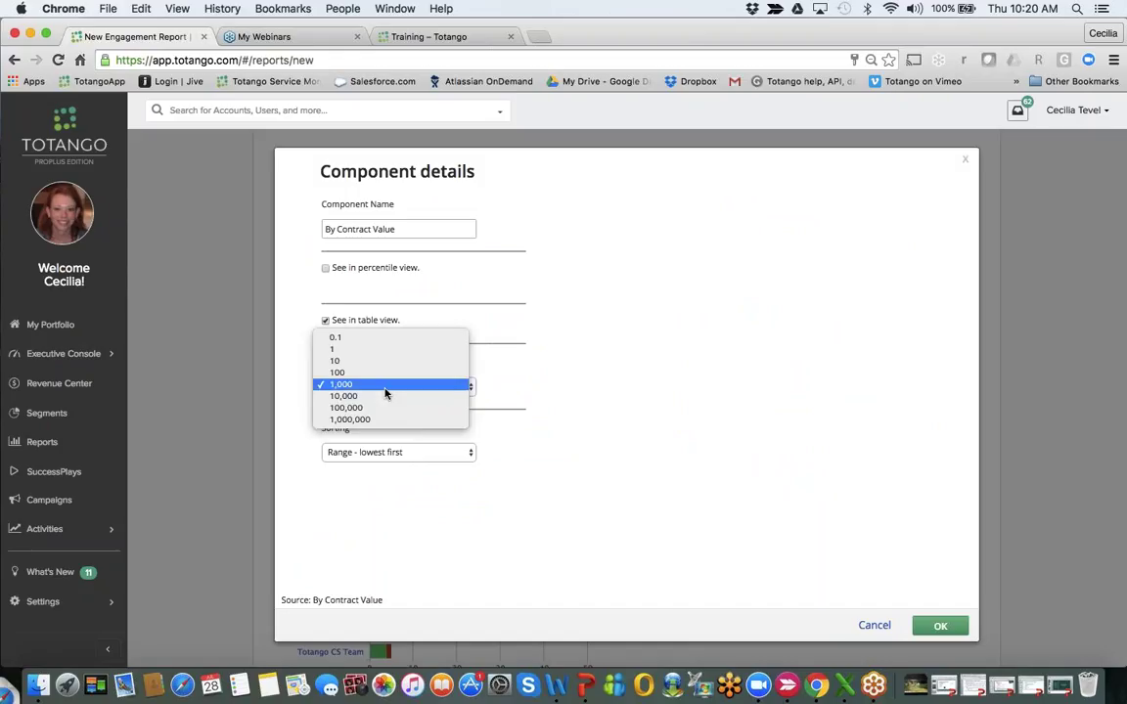
{"action": "left_click", "coordinate": [385, 388]}
{"action": "left_click", "coordinate": [945, 627]}
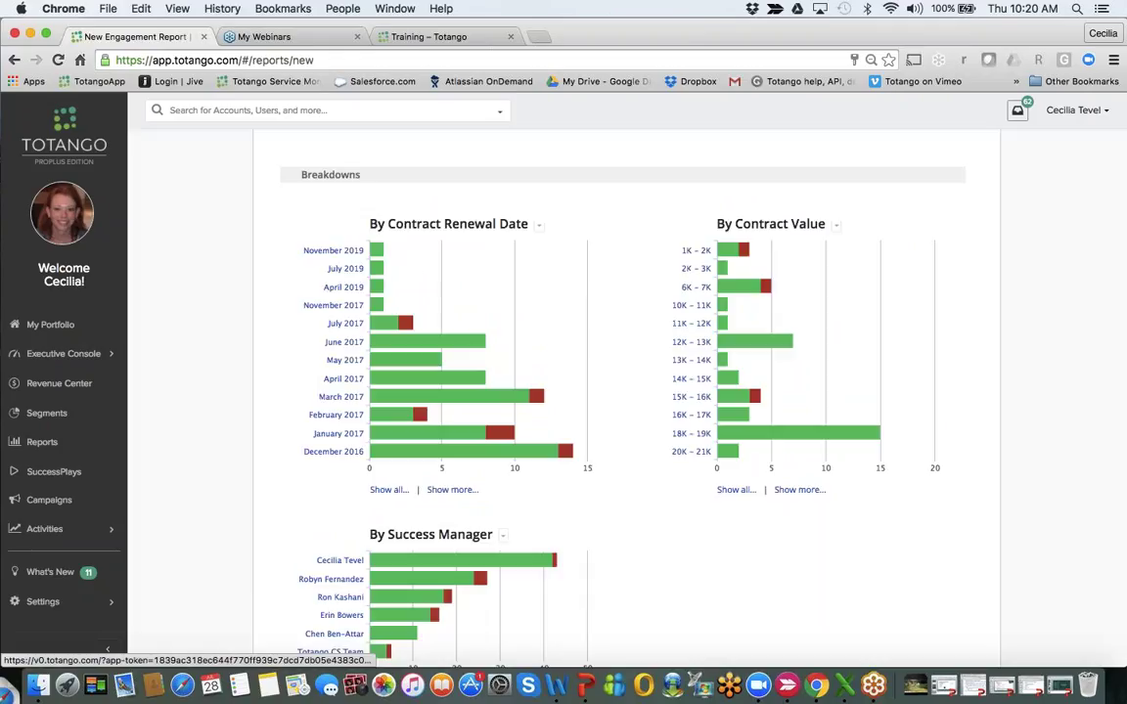
- Save the engagement report under its suggested name with an empty description and the trendline enabled
{"action": "scroll", "coordinate": [895, 468], "scroll_direction": "down", "scroll_amount": 3}
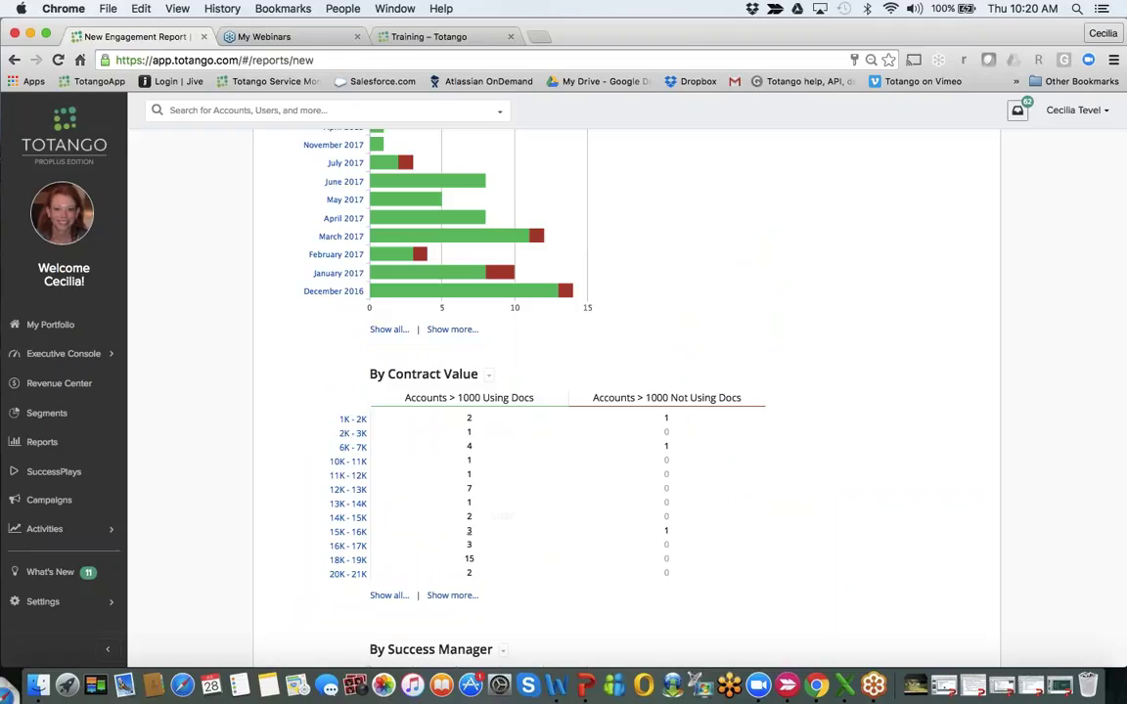
{"action": "scroll", "coordinate": [551, 468], "scroll_direction": "down", "scroll_amount": 2}
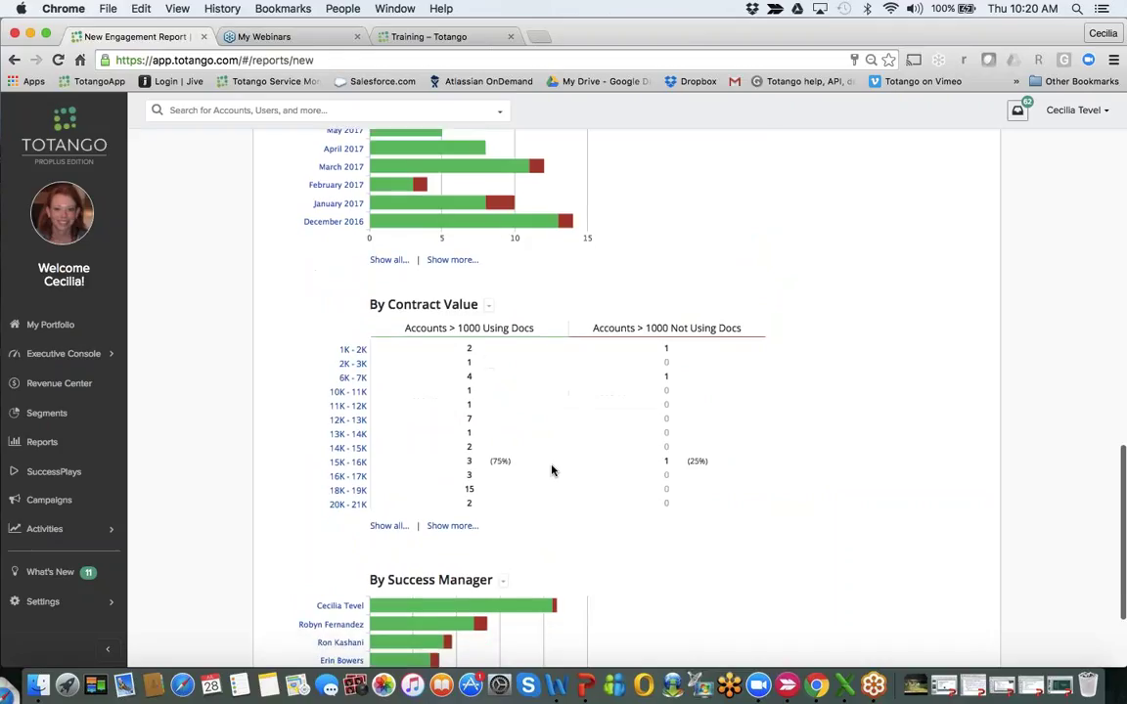
{"action": "scroll", "coordinate": [551, 470], "scroll_direction": "down", "scroll_amount": 1}
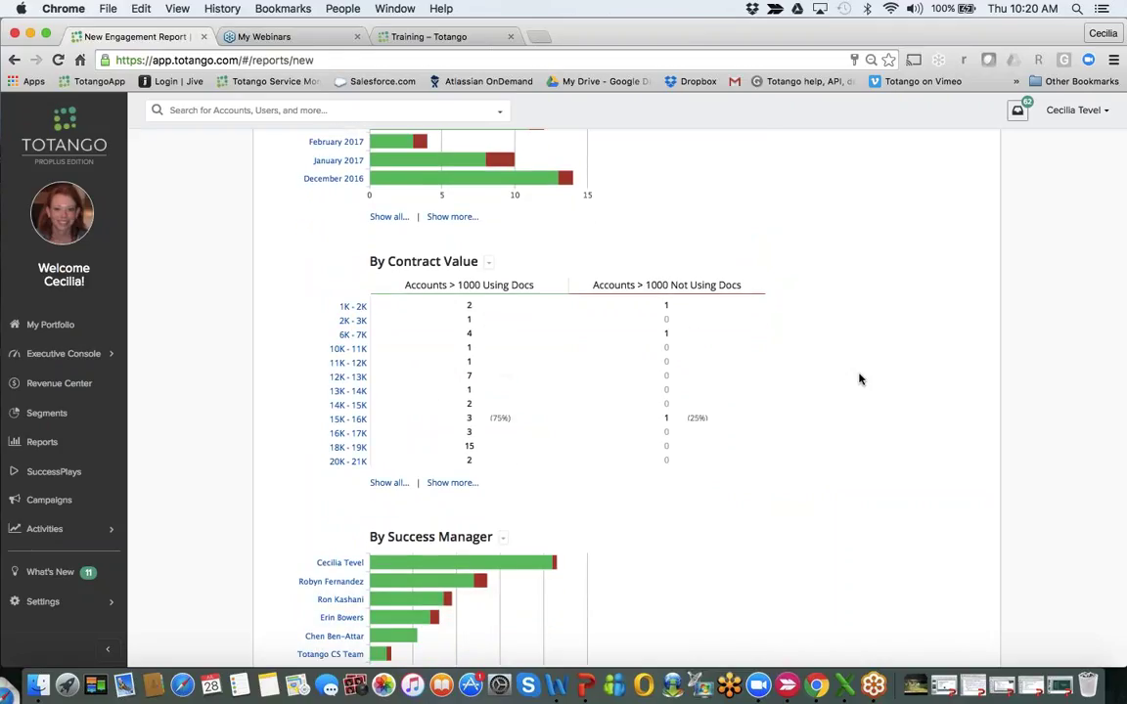
{"action": "scroll", "coordinate": [860, 380], "scroll_direction": "up", "scroll_amount": 3}
{"action": "scroll", "coordinate": [860, 380], "scroll_direction": "down", "scroll_amount": 8}
{"action": "scroll", "coordinate": [860, 380], "scroll_direction": "up", "scroll_amount": 15}
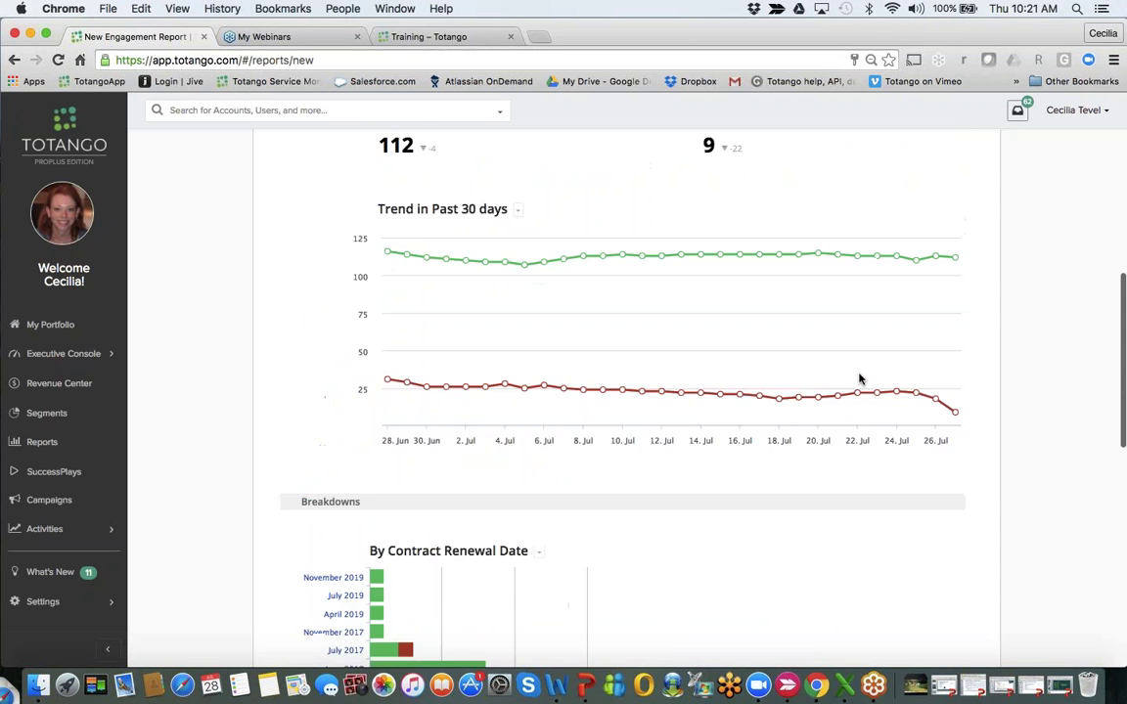
{"action": "left_click", "coordinate": [949, 371]}
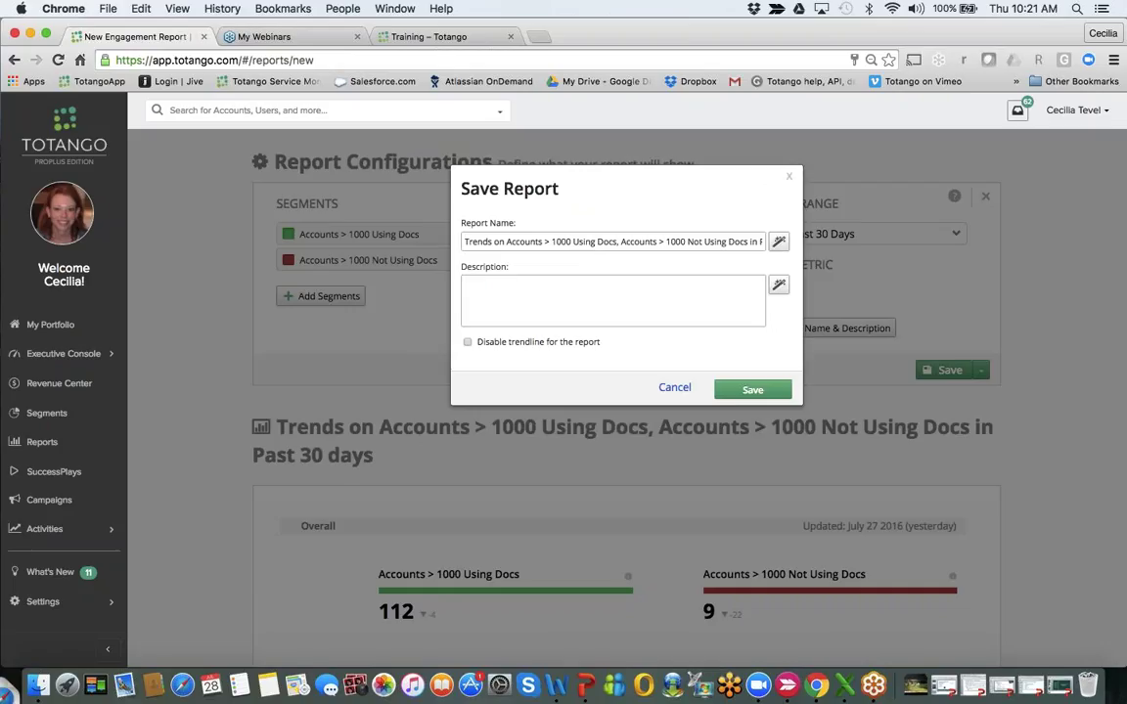
{"action": "left_click", "coordinate": [753, 389]}
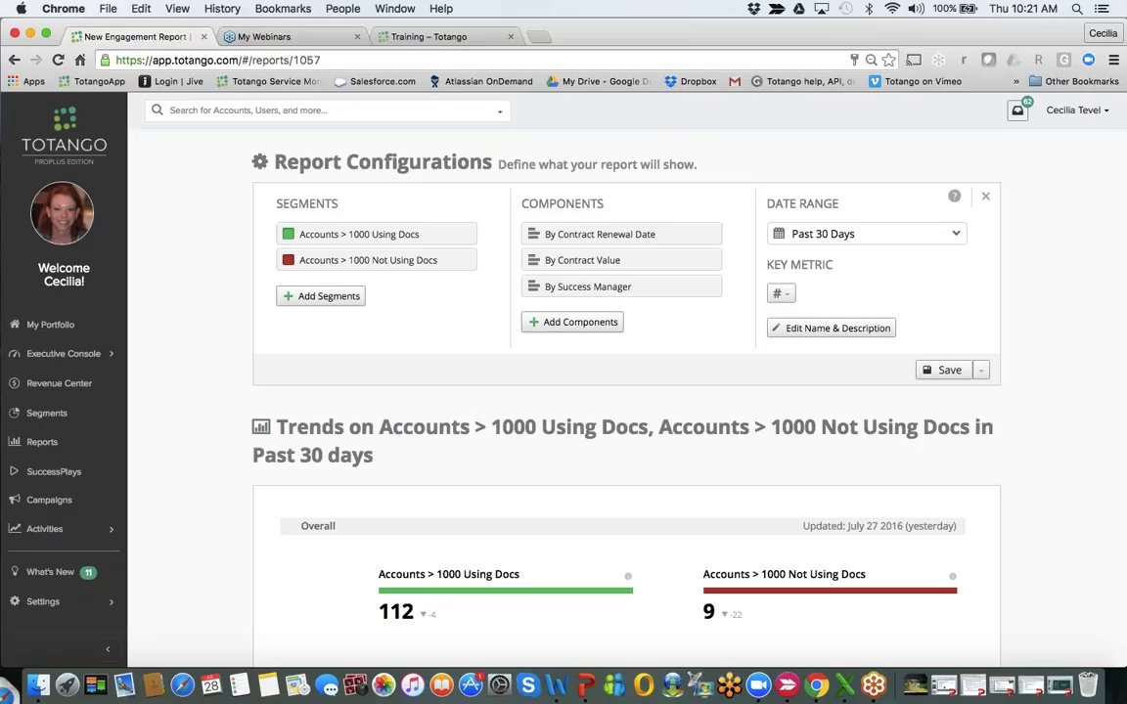
- Examine the report's save options, its configuration, the 30-day trend chart and the breakdowns
{"action": "left_click", "coordinate": [982, 372]}
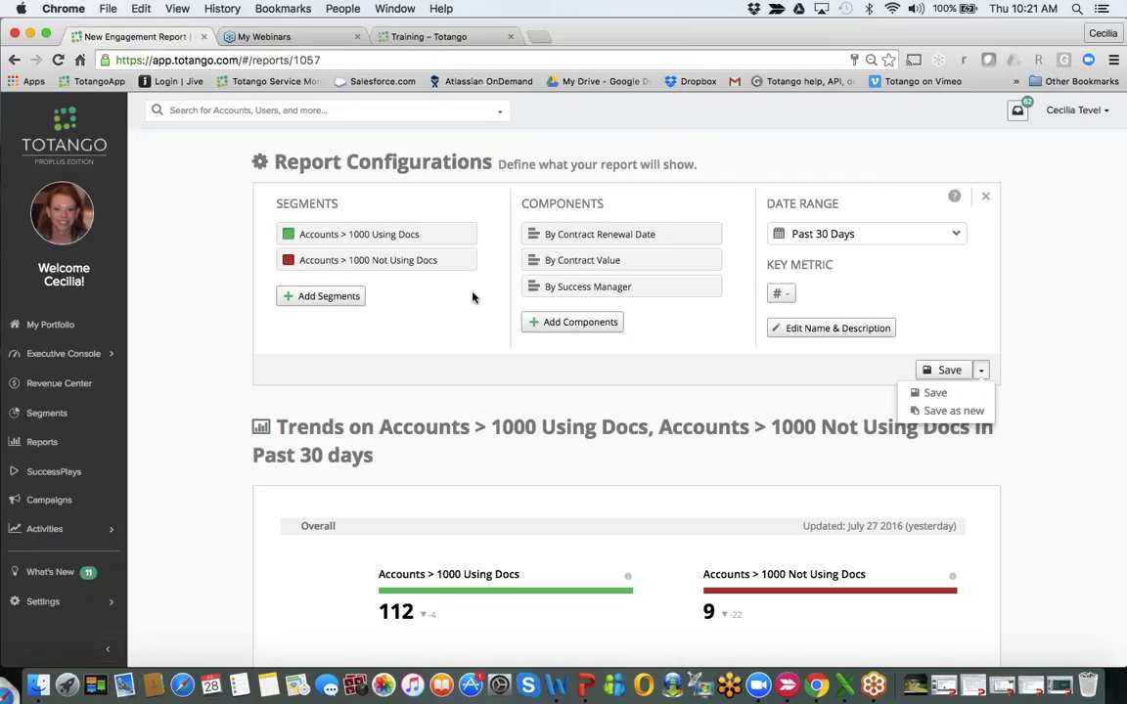
{"action": "left_click", "coordinate": [999, 494]}
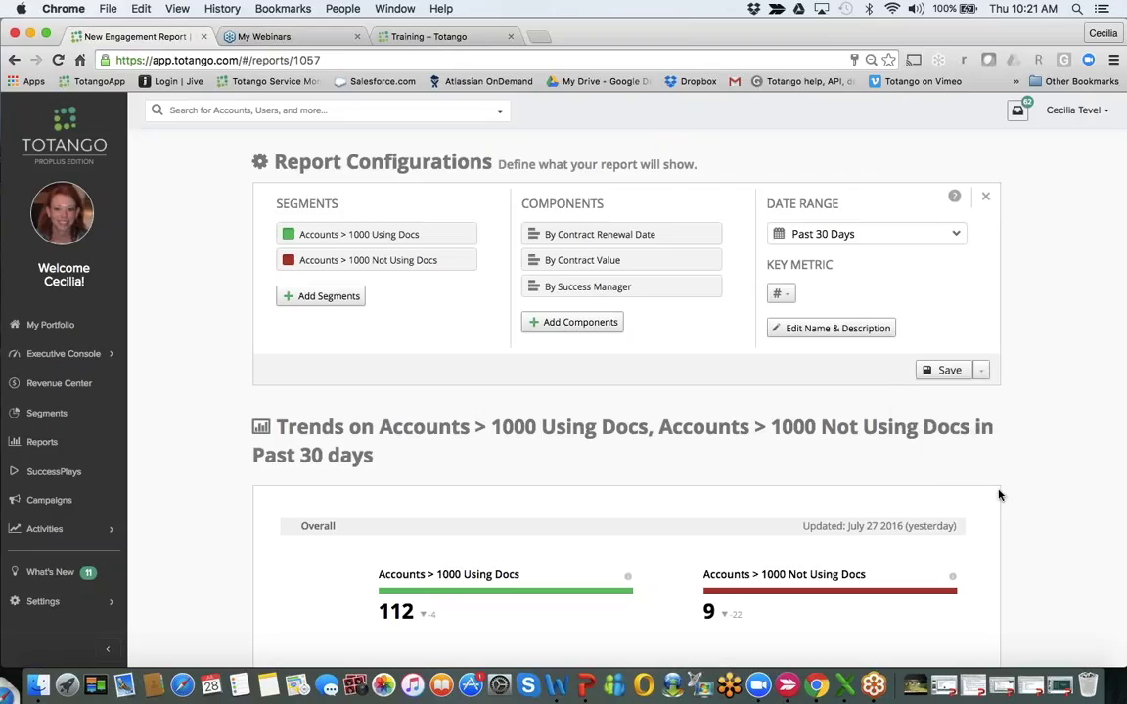
{"action": "scroll", "coordinate": [999, 494], "scroll_direction": "down", "scroll_amount": 5}
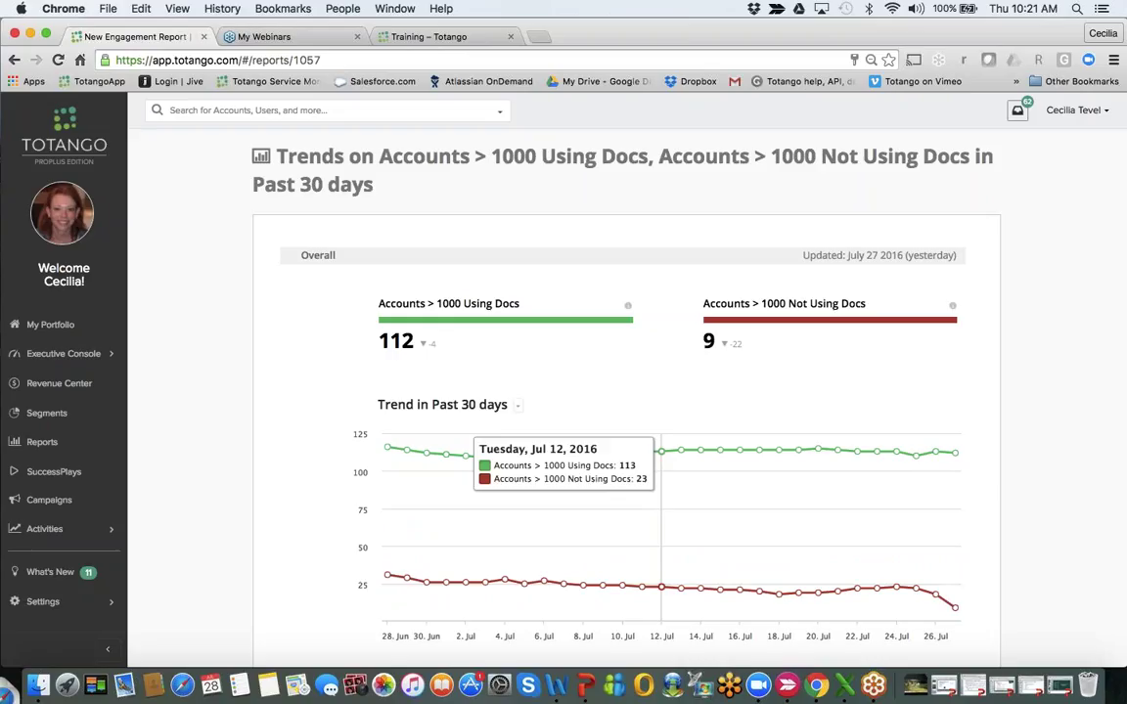
{"action": "scroll", "coordinate": [998, 494], "scroll_direction": "down", "scroll_amount": 2}
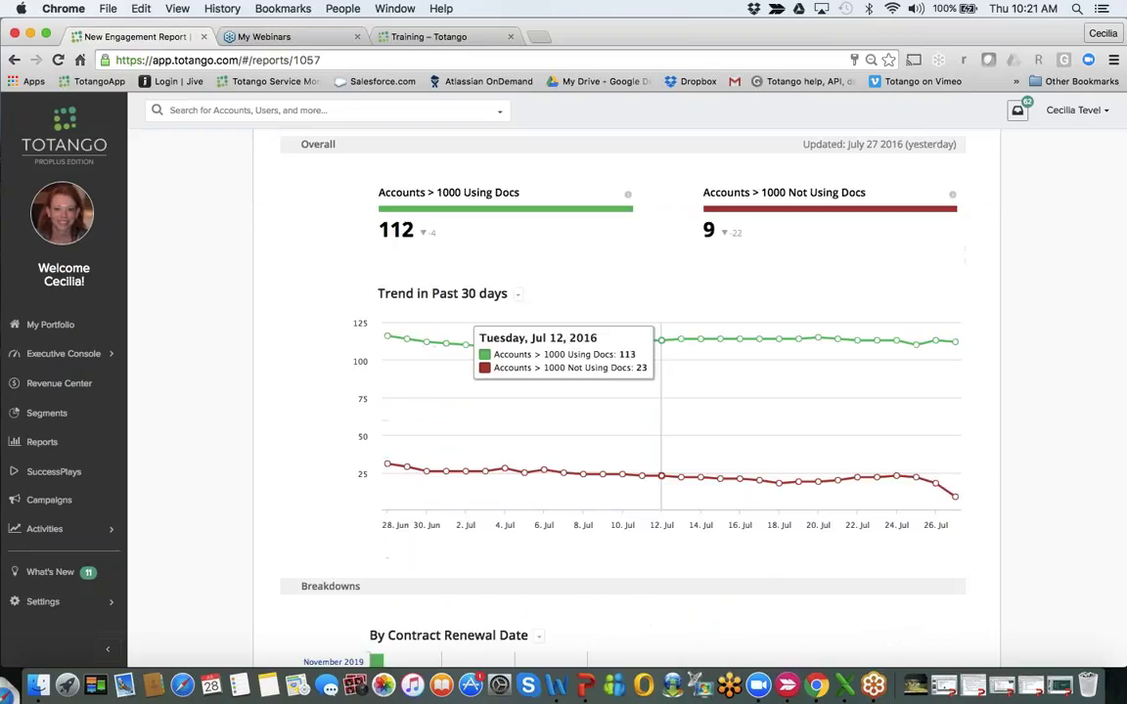
{"action": "scroll", "coordinate": [999, 494], "scroll_direction": "down", "scroll_amount": 3}
{"action": "scroll", "coordinate": [999, 494], "scroll_direction": "up", "scroll_amount": 3}
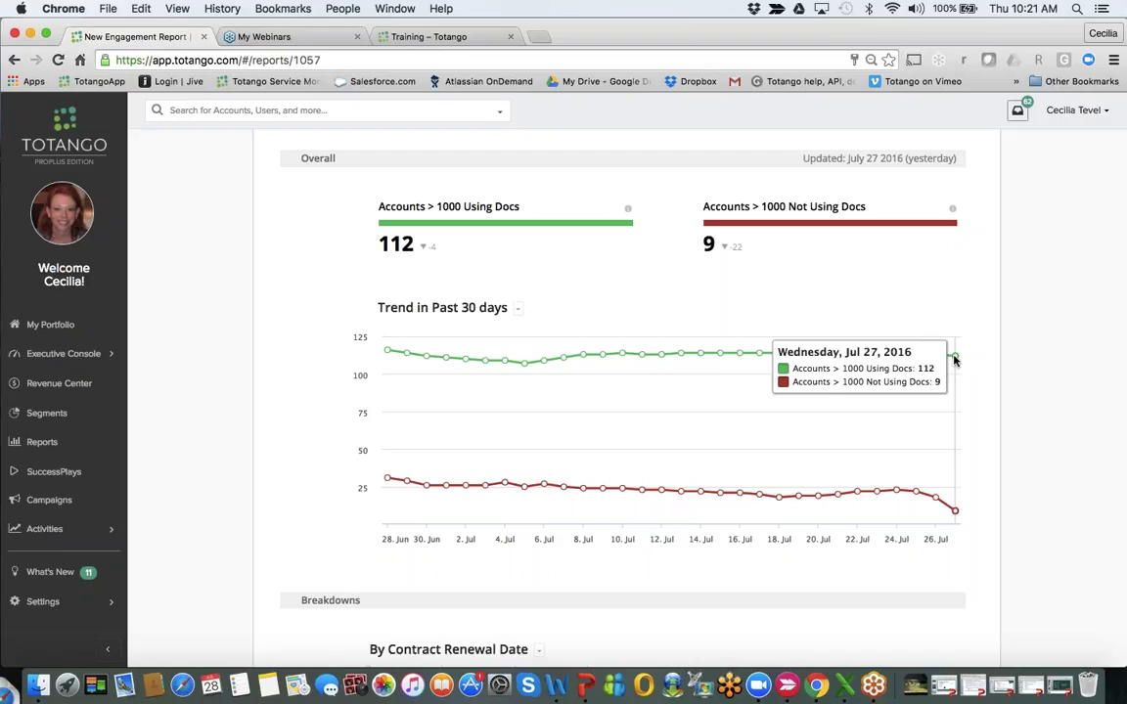
{"action": "scroll", "coordinate": [964, 321], "scroll_direction": "up", "scroll_amount": 5}
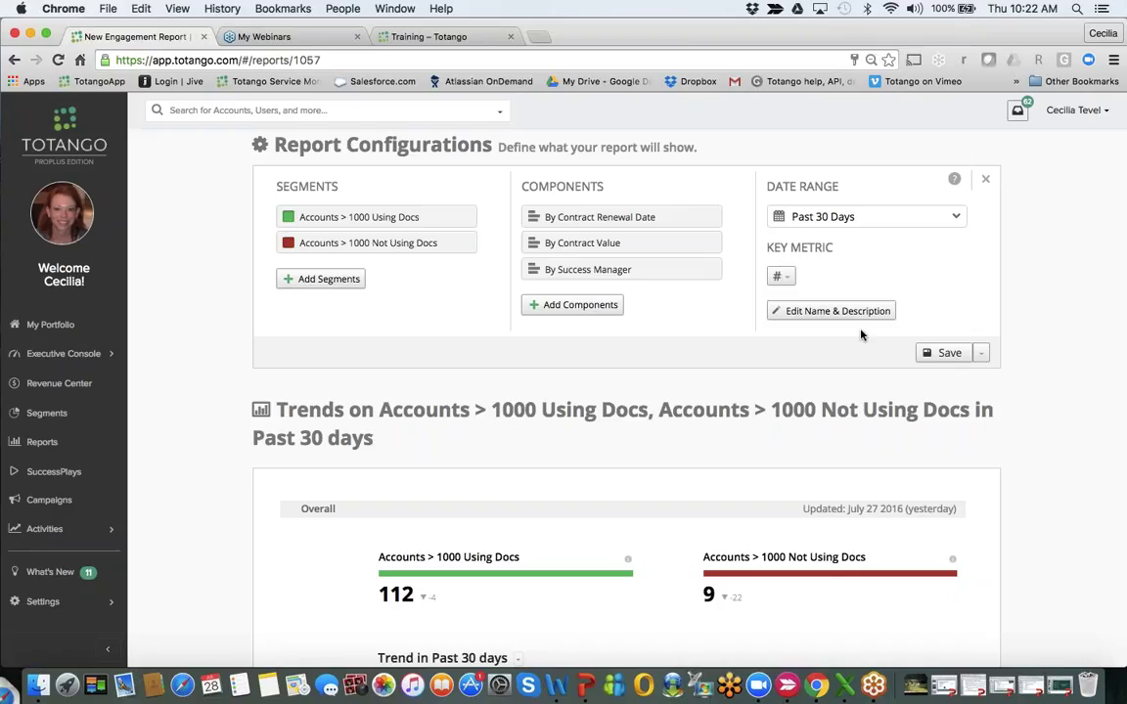
{"action": "scroll", "coordinate": [861, 336], "scroll_direction": "down", "scroll_amount": 5}
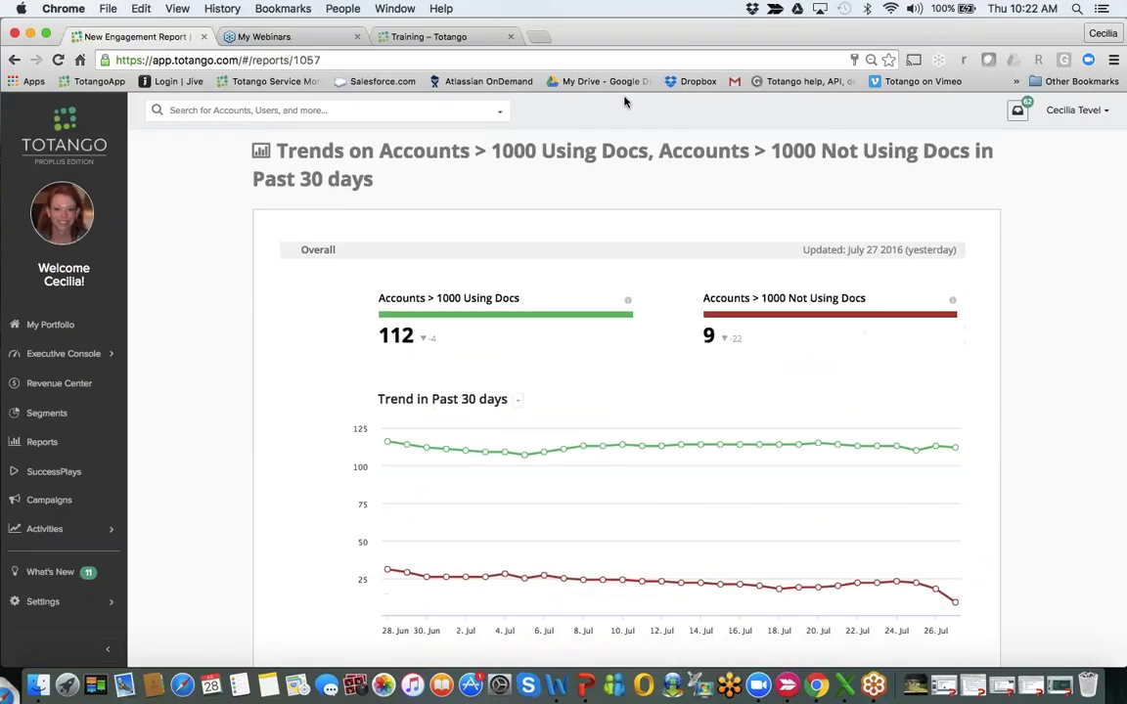
{"action": "scroll", "coordinate": [807, 514], "scroll_direction": "down", "scroll_amount": 2}
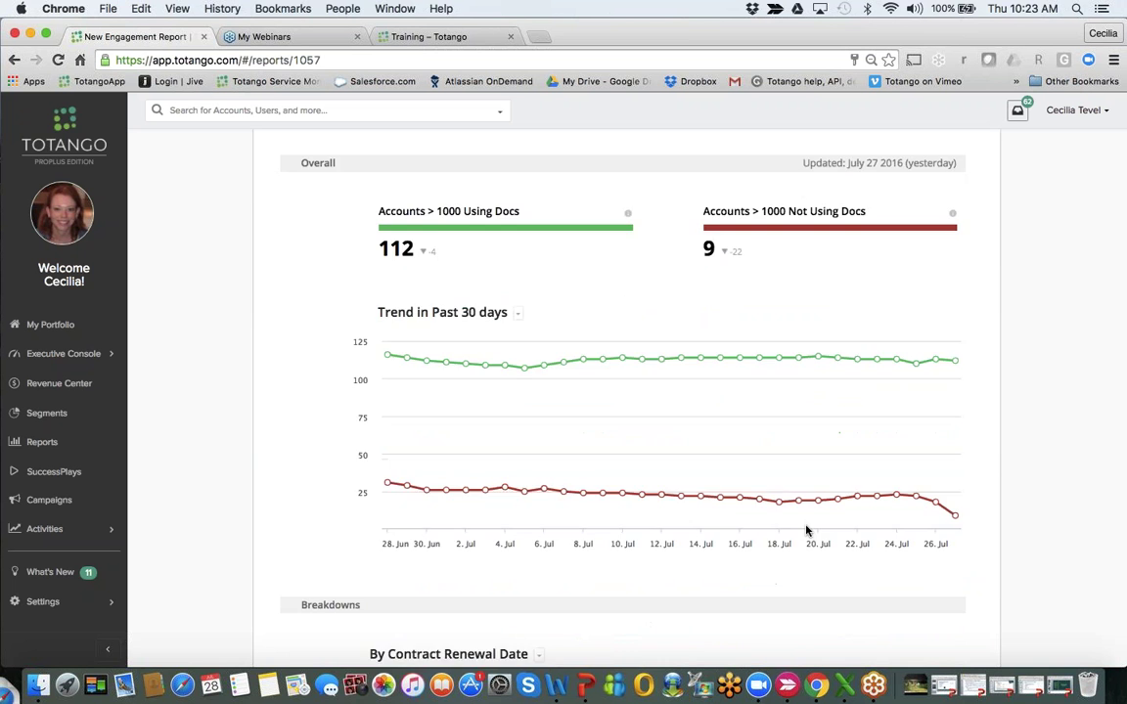
{"action": "scroll", "coordinate": [807, 529], "scroll_direction": "down", "scroll_amount": 10}
{"action": "scroll", "coordinate": [807, 529], "scroll_direction": "up", "scroll_amount": 18}
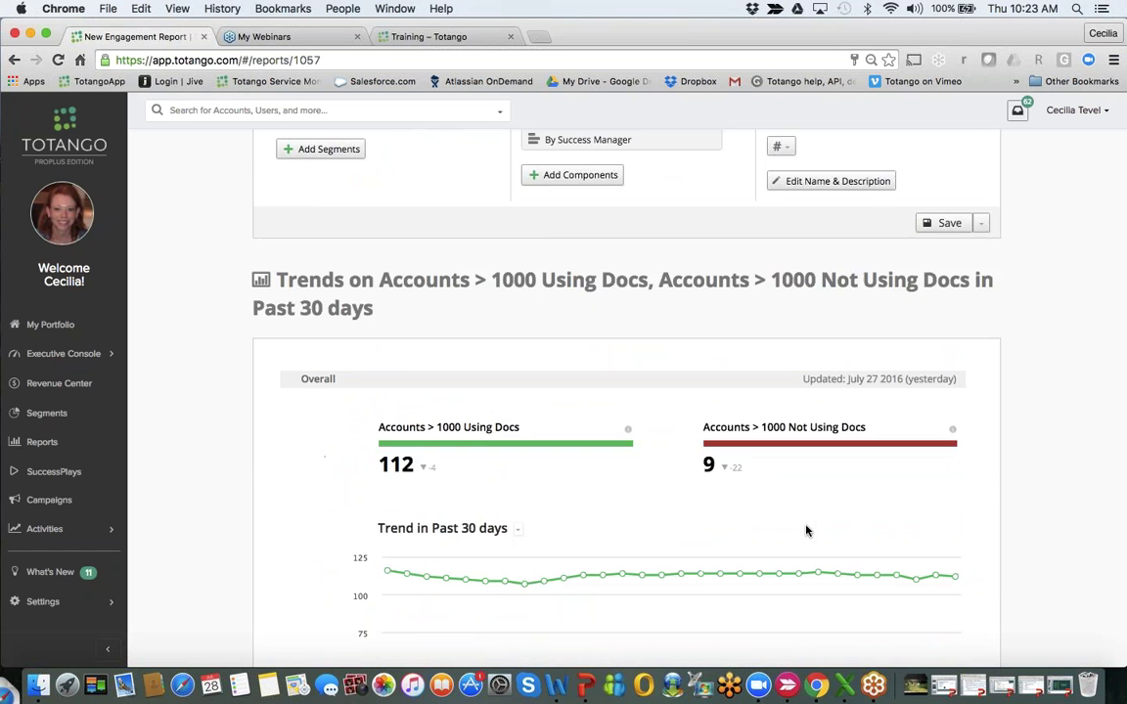
{"action": "scroll", "coordinate": [913, 522], "scroll_direction": "down", "scroll_amount": 6}
{"action": "scroll", "coordinate": [915, 521], "scroll_direction": "down", "scroll_amount": 12}
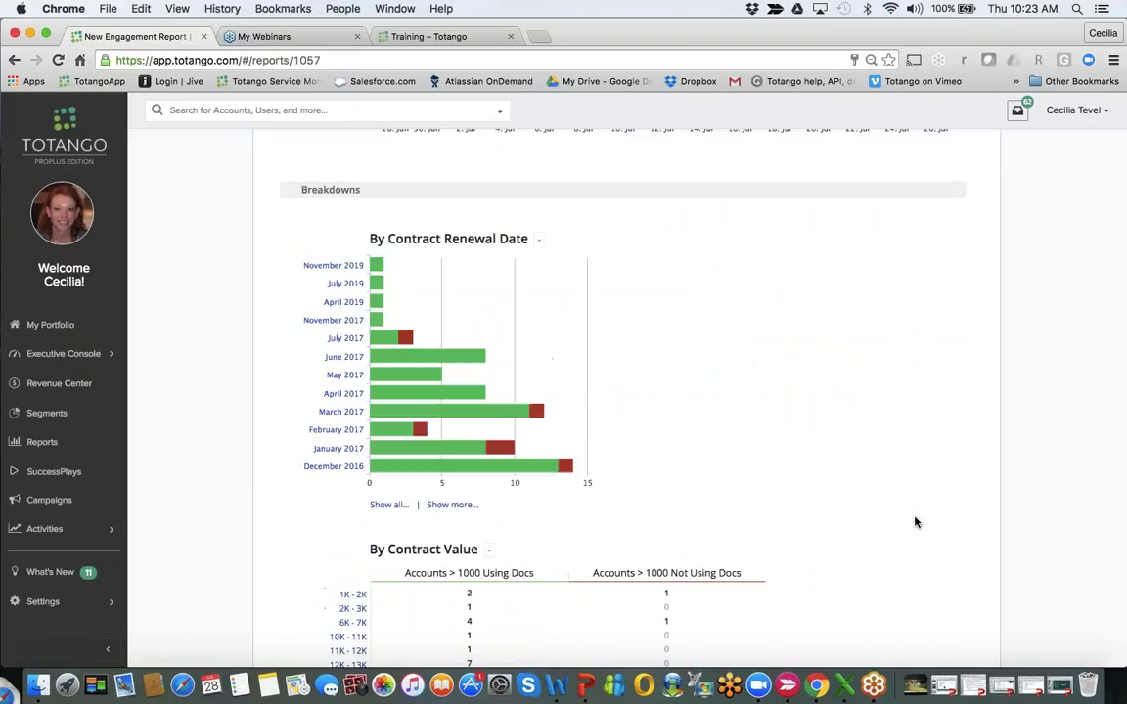
- Export the By Contract Renewal Date breakdown to CSV
{"action": "scroll", "coordinate": [915, 521], "scroll_direction": "up", "scroll_amount": 5}
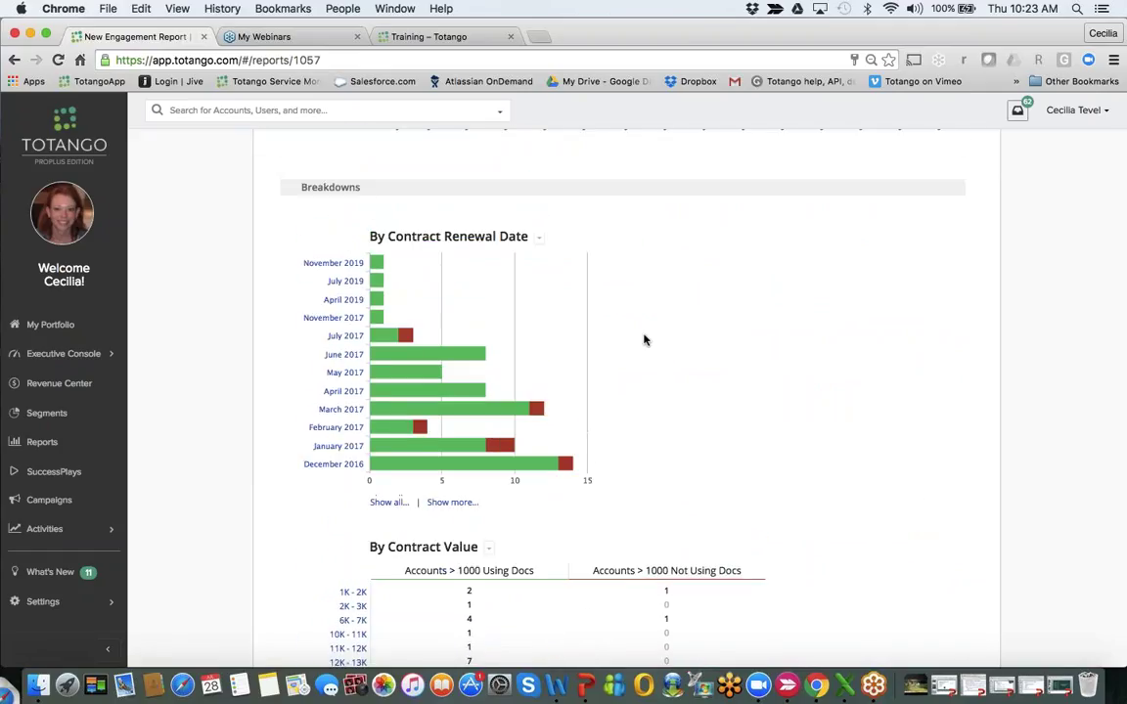
{"action": "left_click", "coordinate": [538, 237]}
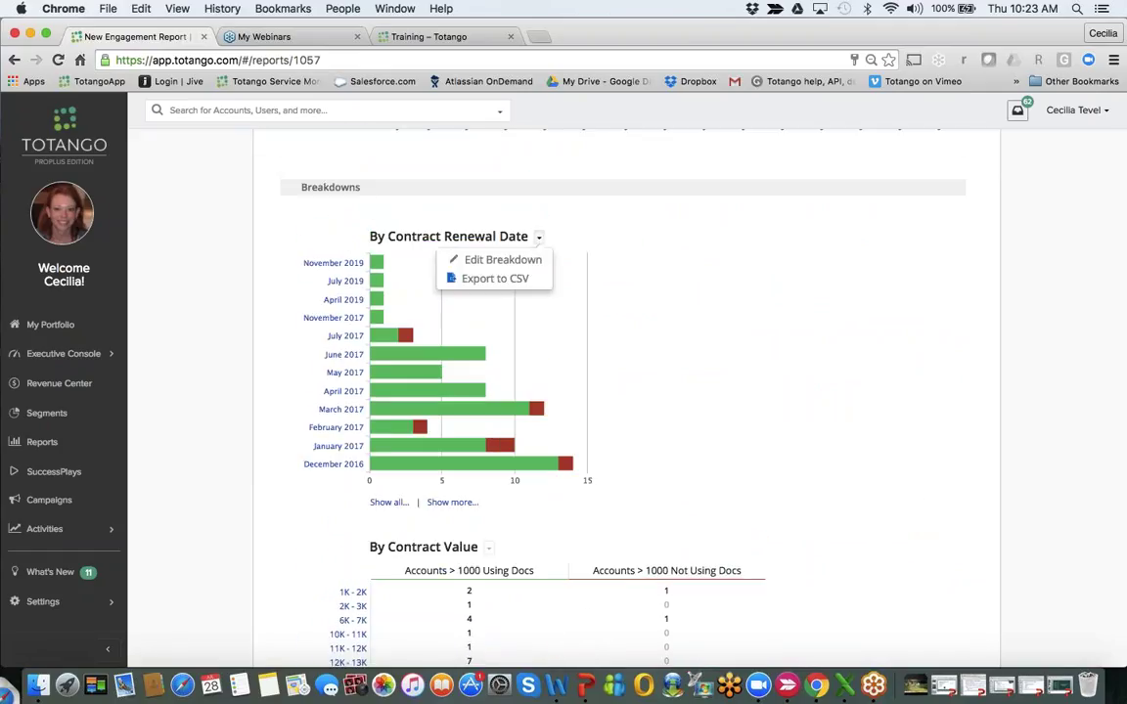
{"action": "left_click", "coordinate": [524, 279]}
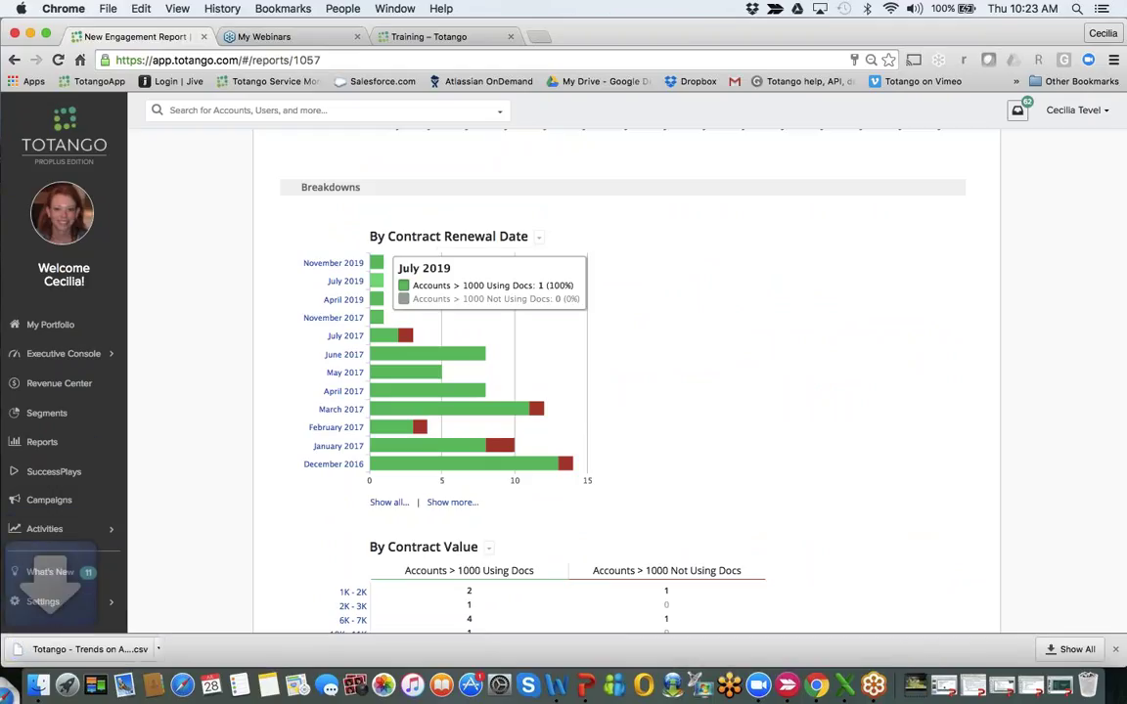
- Open the downloaded CSV in Excel to view the exported breakdown, close it and return to the report's configuration
{"action": "left_click", "coordinate": [79, 651]}
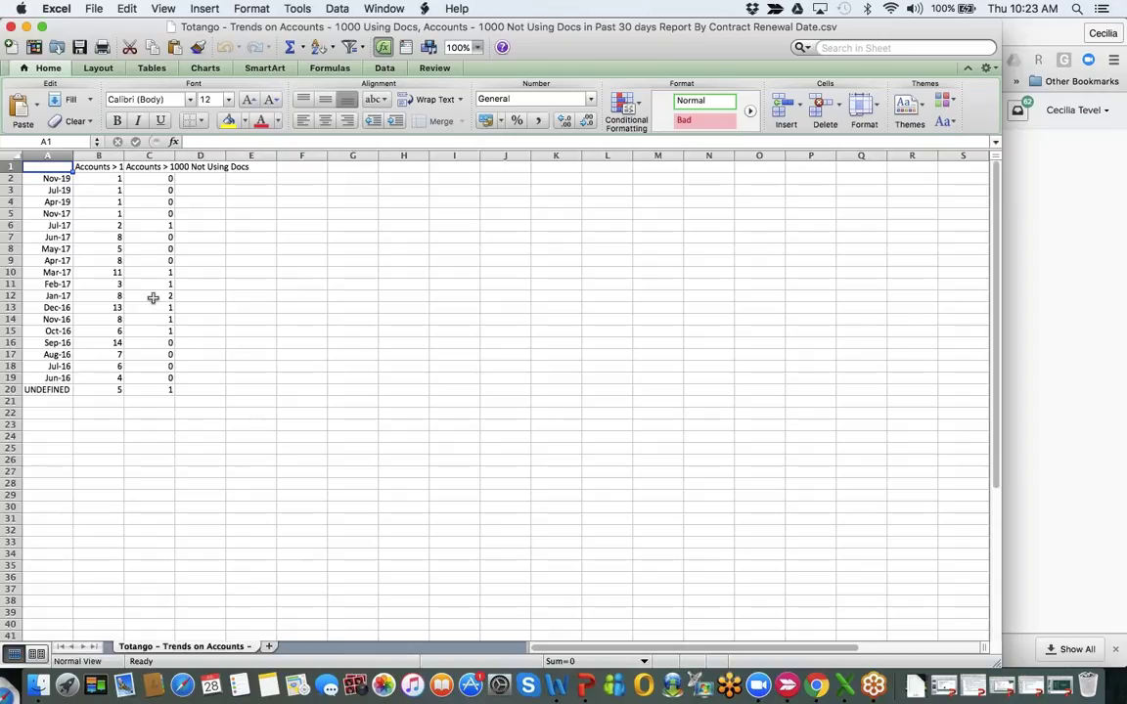
{"action": "left_click", "coordinate": [12, 26]}
{"action": "scroll", "coordinate": [824, 263], "scroll_direction": "down", "scroll_amount": 5}
{"action": "scroll", "coordinate": [825, 262], "scroll_direction": "up", "scroll_amount": 15}
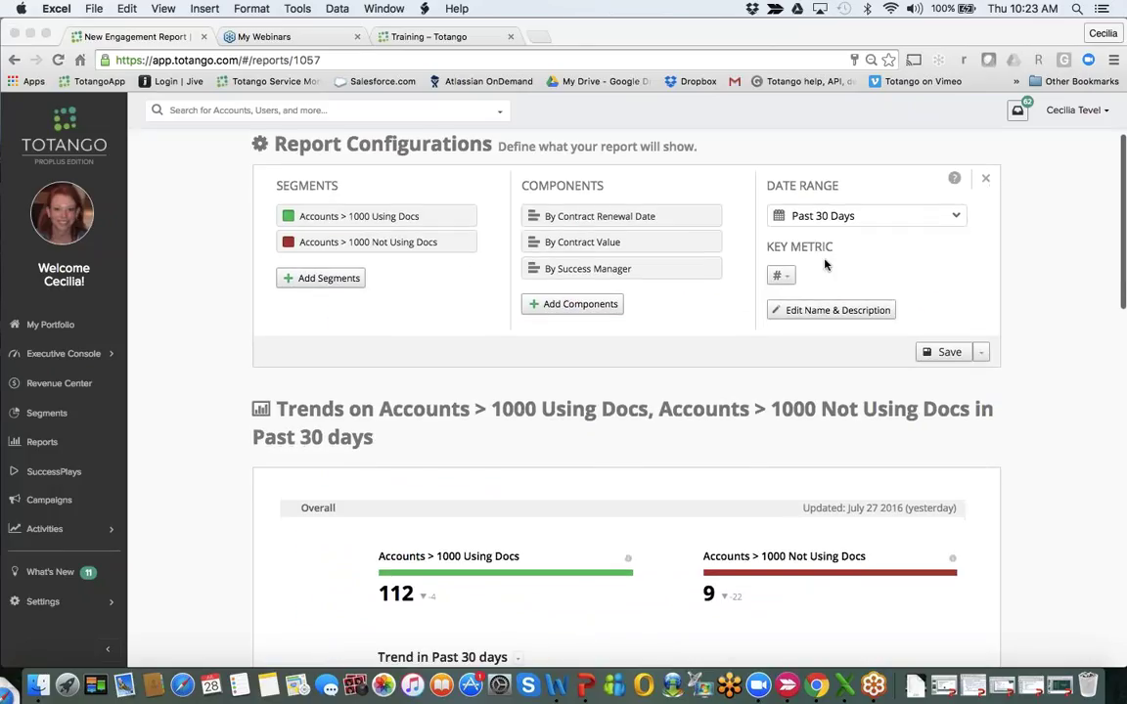
{"action": "scroll", "coordinate": [825, 264], "scroll_direction": "down", "scroll_amount": 1}
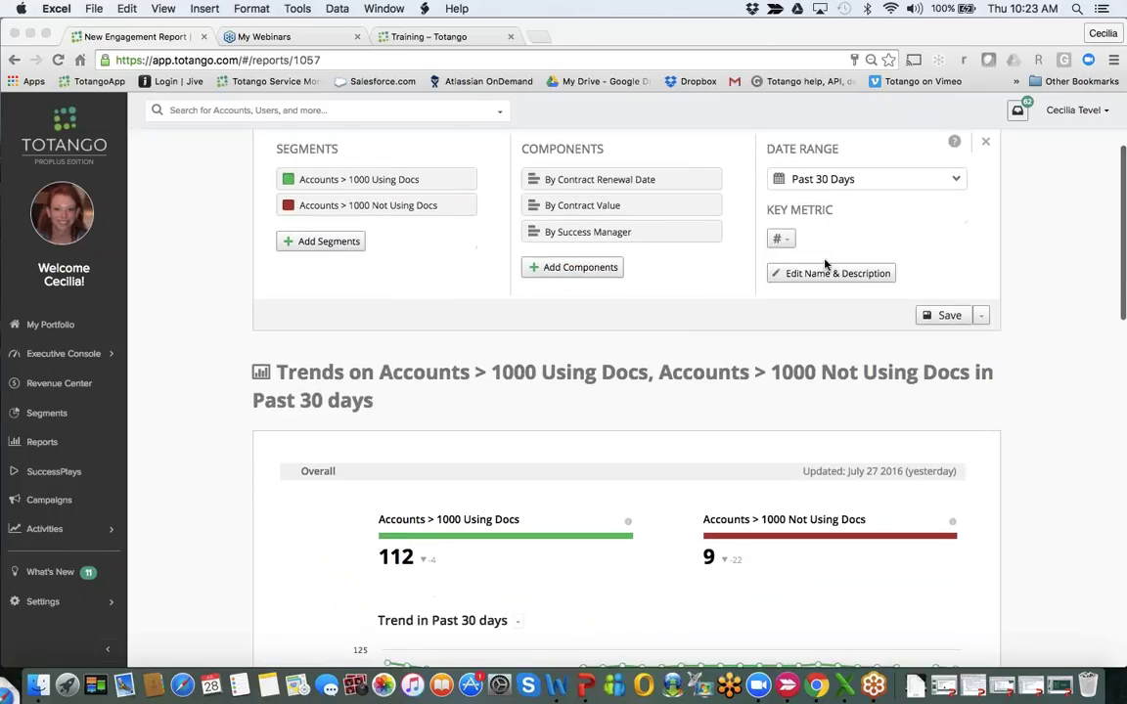